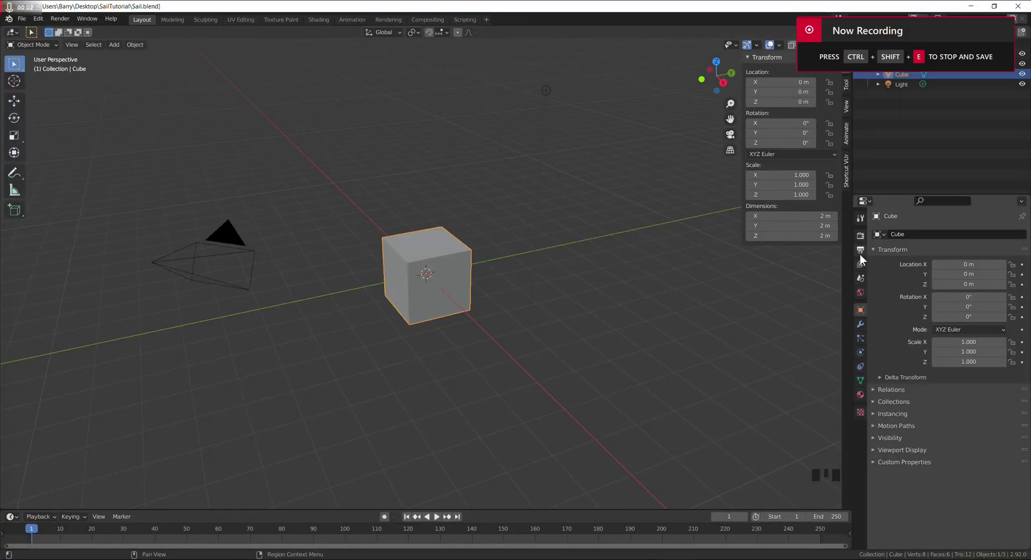
Set the scene's Frame End to 100 in the Output properties
{"action": "left_click", "coordinate": [860, 251]}
{"action": "left_click", "coordinate": [977, 333]}
{"action": "type", "text": "100"}
{"action": "key", "text": "Return"}
{"action": "middle_click_drag", "start_coordinate": [533, 194], "coordinate": [511, 194], "text": "shift"}
Delete the default camera, cube and light, then add a plane at the origin
{"action": "key", "text": "a"}
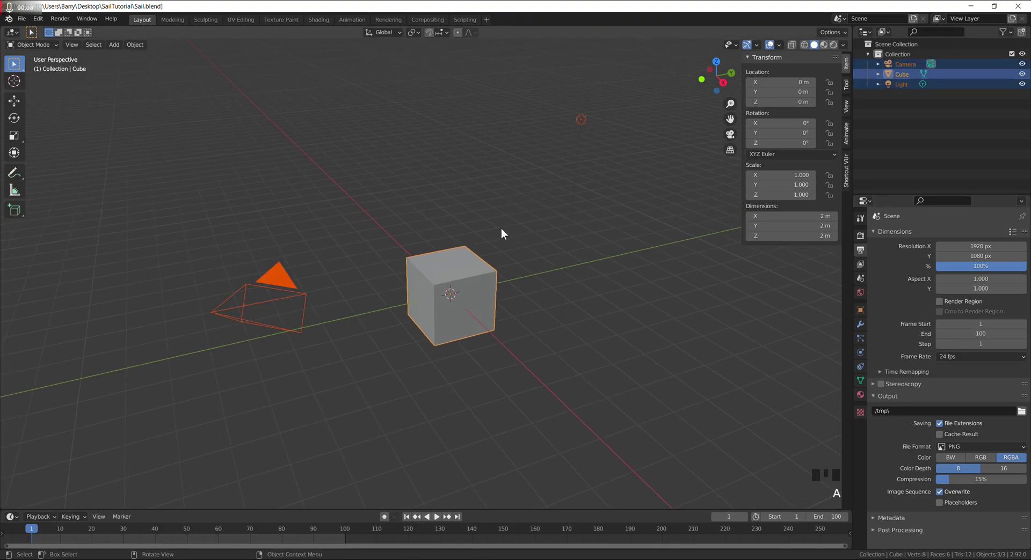
{"action": "key", "text": "x"}
{"action": "left_click", "coordinate": [501, 228]}
{"action": "key", "text": "shift+a"}
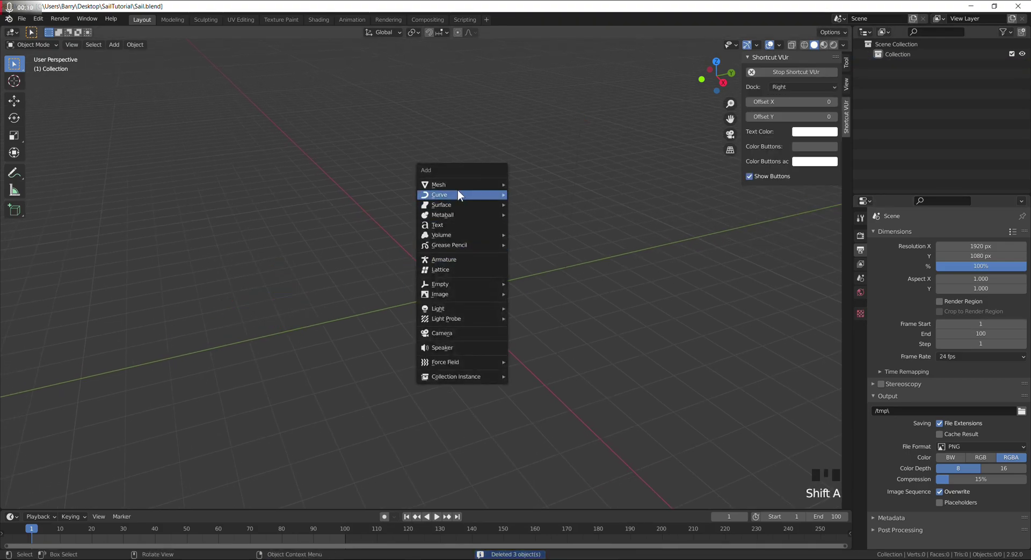
{"action": "mouse_move", "coordinate": [457, 188]}
{"action": "left_click", "coordinate": [517, 187]}
{"action": "middle_click_drag", "start_coordinate": [526, 245], "coordinate": [543, 260]}
Rotate the plane 90° upright, view it from the front, and scale it 2x wide in Edit Mode
{"action": "type", "text": "r90"}
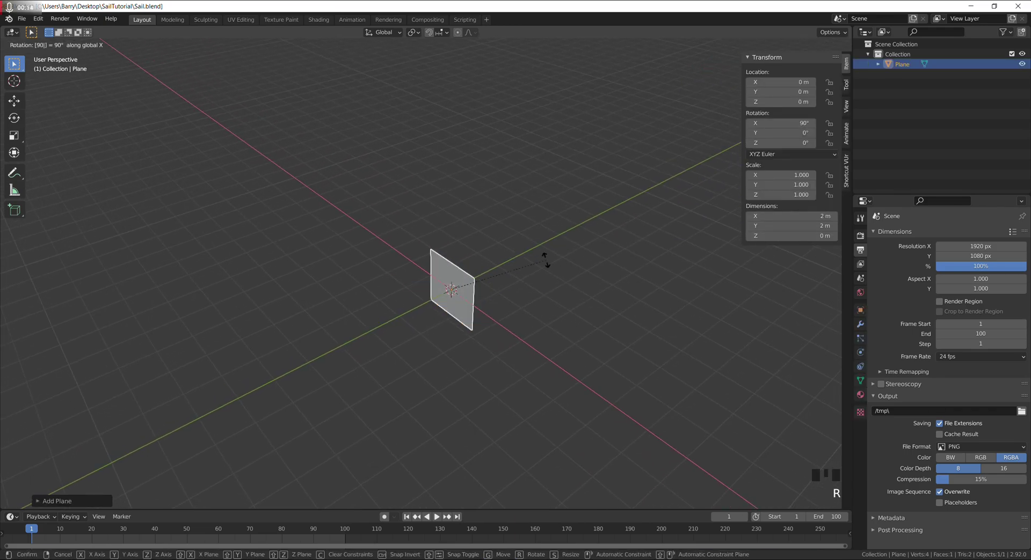
{"action": "key", "text": "Return"}
{"action": "middle_click_drag", "start_coordinate": [540, 267], "coordinate": [533, 281]}
{"action": "key", "text": "KP_1"}
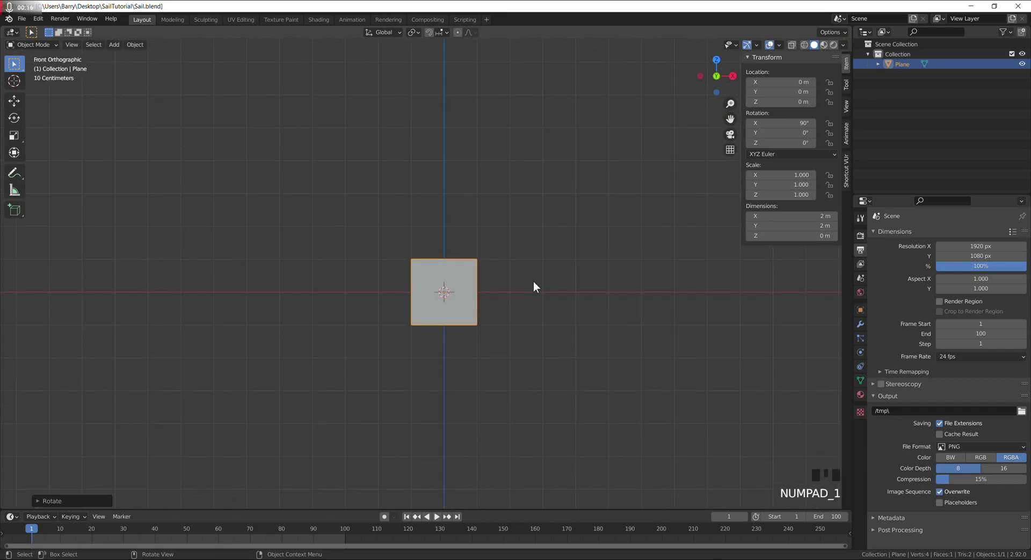
{"action": "scroll", "coordinate": [518, 271], "scroll_direction": "up", "scroll_amount": 3}
{"action": "key", "text": "Tab"}
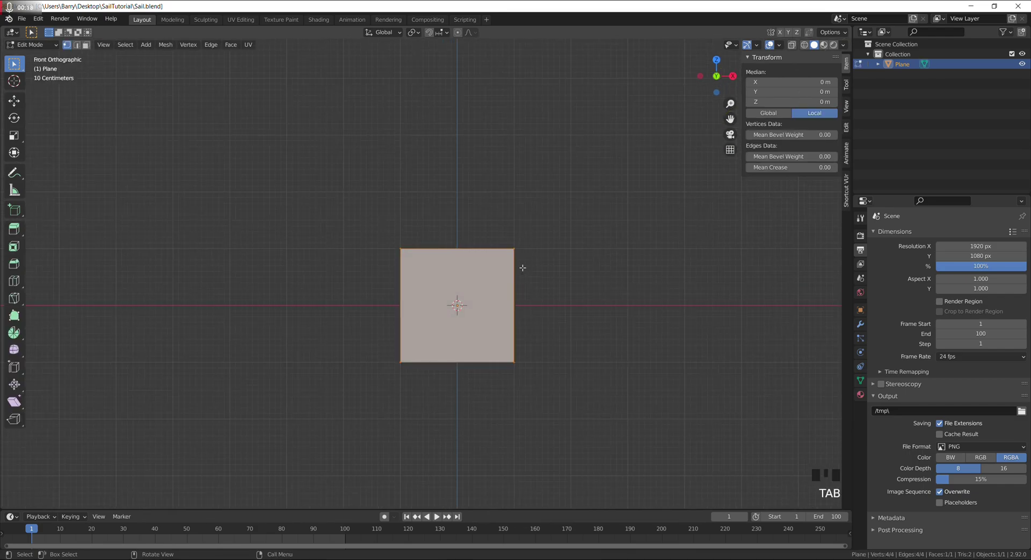
{"action": "type", "text": "s2"}
{"action": "key", "text": "Return"}
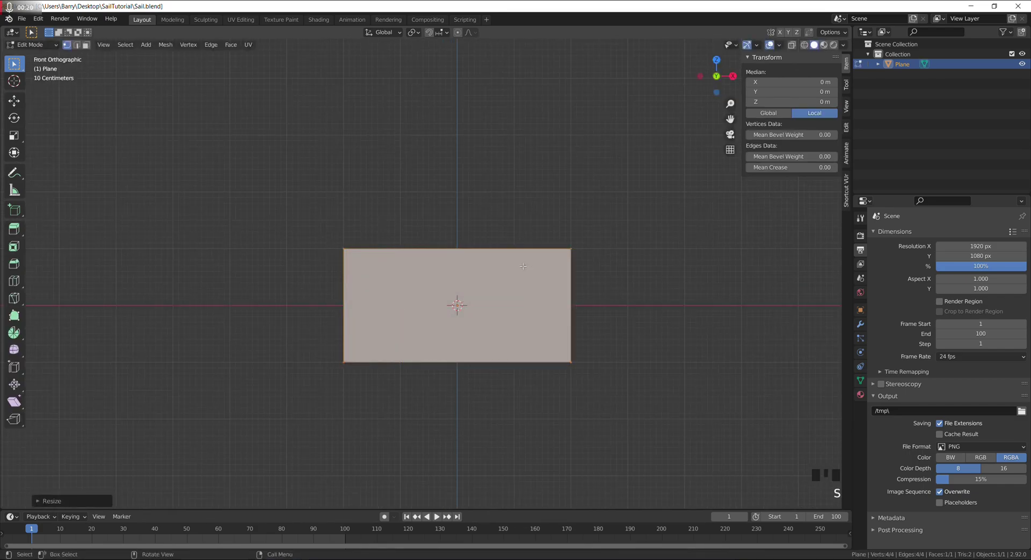
Add a centred loop cut and subdivide the whole plane with 20 cuts
{"action": "key", "text": "ctrl+r"}
{"action": "left_click", "coordinate": [462, 258]}
{"action": "right_click", "coordinate": [462, 258]}
{"action": "middle_click_drag", "start_coordinate": [461, 259], "coordinate": [496, 293]}
{"action": "key", "text": "a"}
{"action": "right_click", "coordinate": [493, 291]}
{"action": "left_click", "coordinate": [470, 295]}
{"action": "left_click", "coordinate": [56, 501]}
{"action": "left_click", "coordinate": [145, 433]}
{"action": "key", "text": "Return"}
{"action": "scroll", "coordinate": [461, 309], "scroll_direction": "up", "scroll_amount": 1}
{"action": "key", "text": "KP_1"}
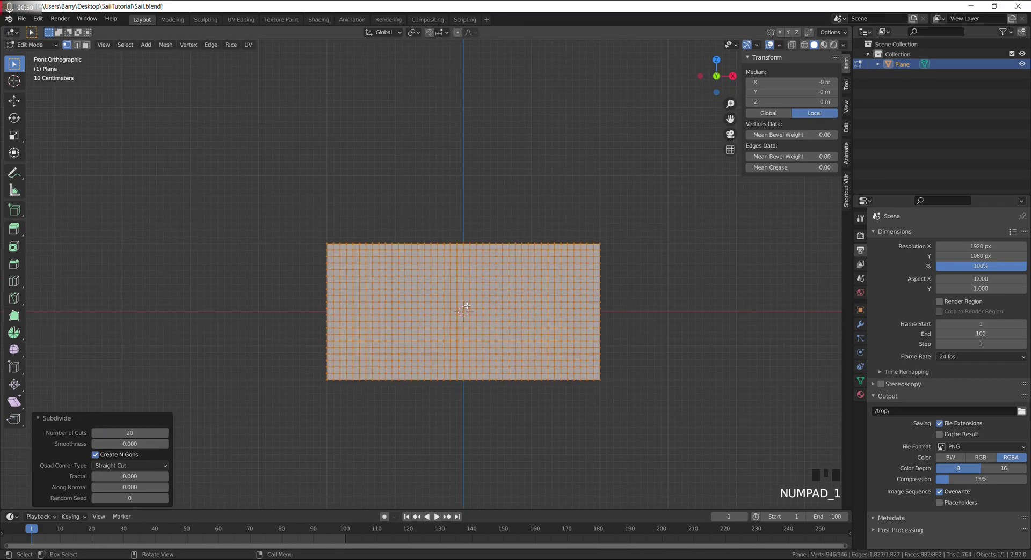
Move the grid down 1 m so its top edge sits at the origin
{"action": "key", "text": "g"}
{"action": "left_click", "coordinate": [464, 371]}
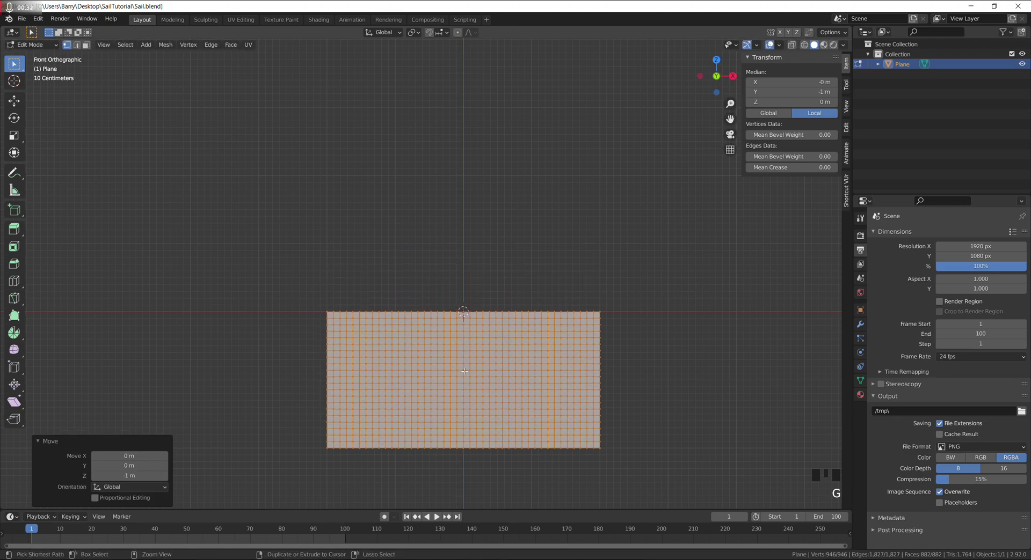
{"action": "middle_click_drag", "start_coordinate": [637, 373], "coordinate": [594, 285], "text": "shift"}
Select the grid's four corner vertices
{"action": "left_click", "coordinate": [594, 286]}
{"action": "left_click", "coordinate": [555, 229]}
{"action": "left_click", "coordinate": [283, 230], "text": "shift"}
{"action": "left_click", "coordinate": [284, 367], "text": "shift"}
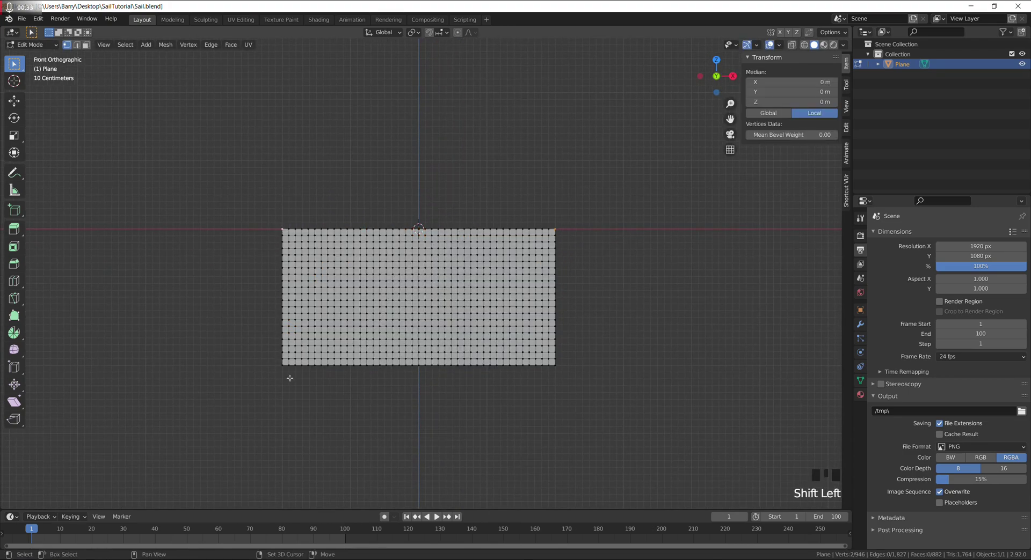
{"action": "left_click", "coordinate": [559, 367], "text": "shift"}
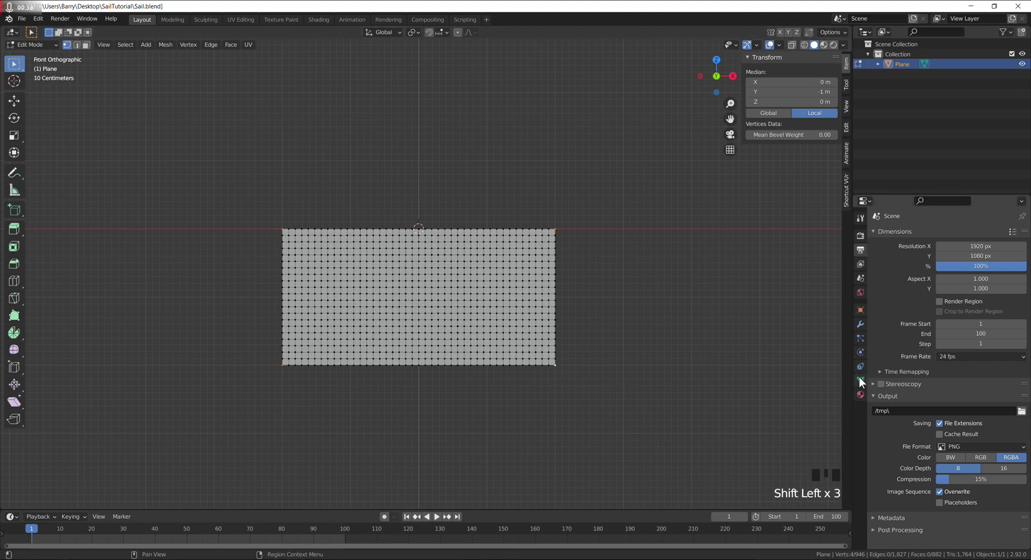
{"action": "left_click", "coordinate": [860, 379]}
Create a vertex group named Pins and assign the four corner vertices to it
{"action": "left_click", "coordinate": [1021, 264]}
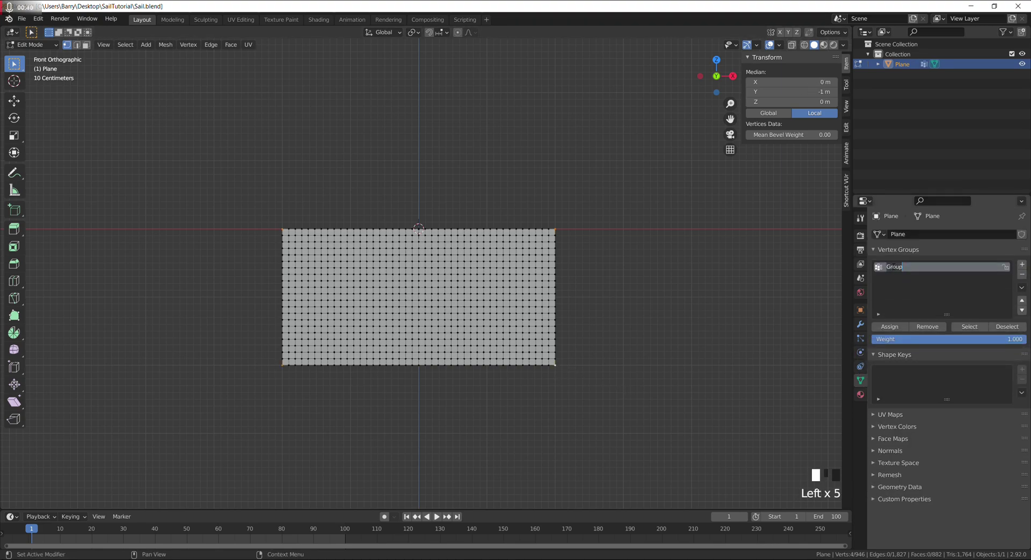
{"action": "type", "text": "Pins"}
{"action": "left_click", "coordinate": [891, 327]}
Hook the two bottom corner vertices to a new Empty and return to Object Mode
{"action": "middle_click_drag", "start_coordinate": [600, 273], "coordinate": [575, 296]}
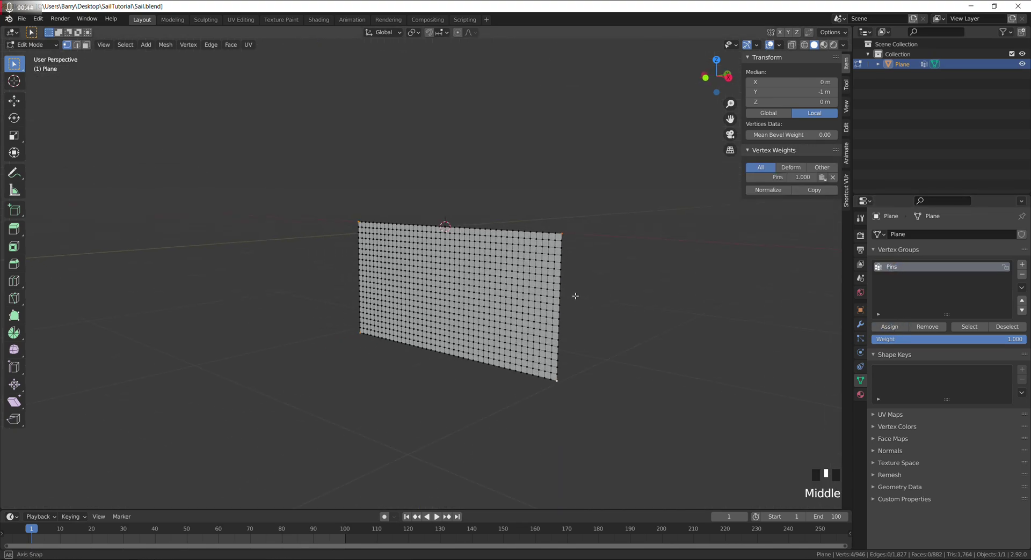
{"action": "left_click", "coordinate": [557, 380]}
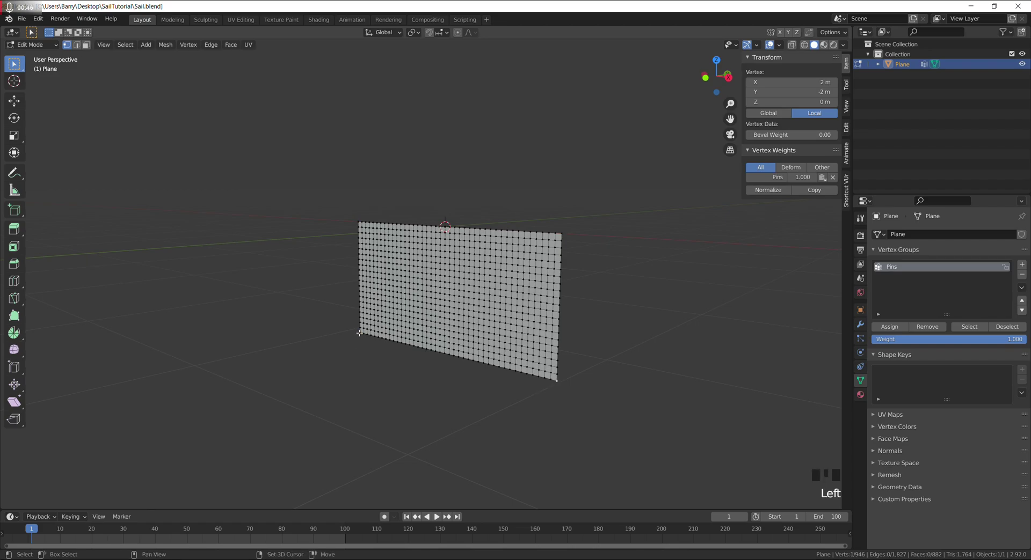
{"action": "left_click", "coordinate": [435, 353], "text": "shift"}
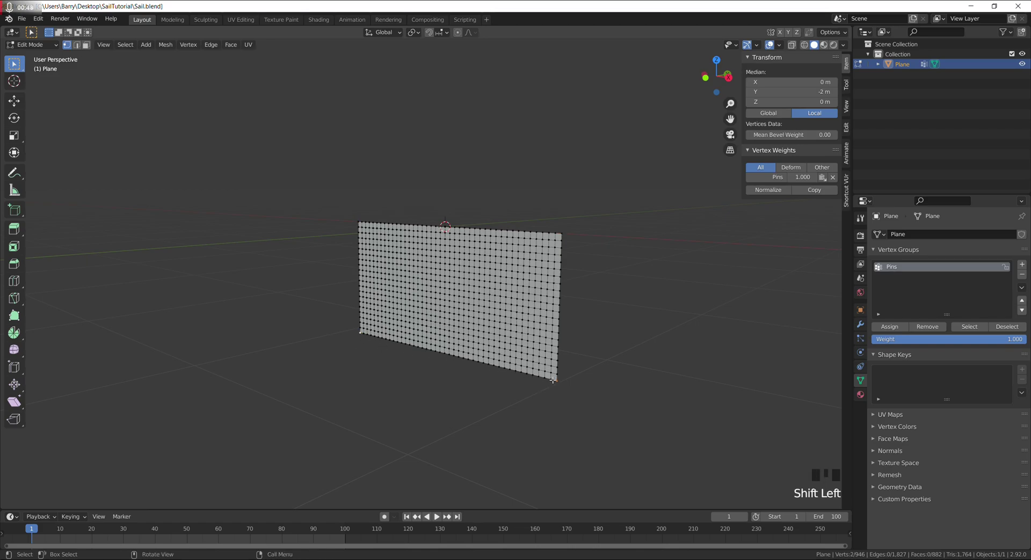
{"action": "key", "text": "ctrl+h"}
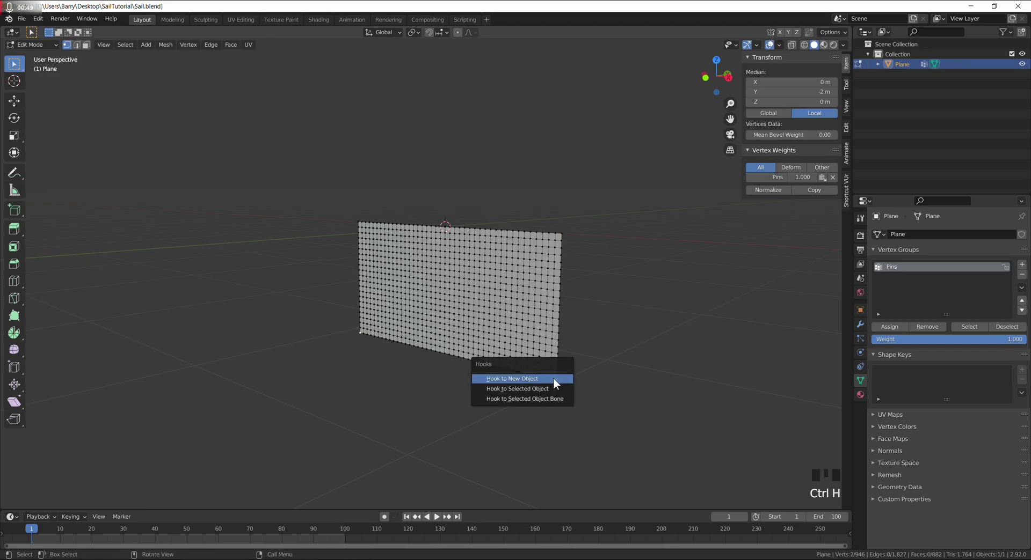
{"action": "left_click", "coordinate": [518, 379]}
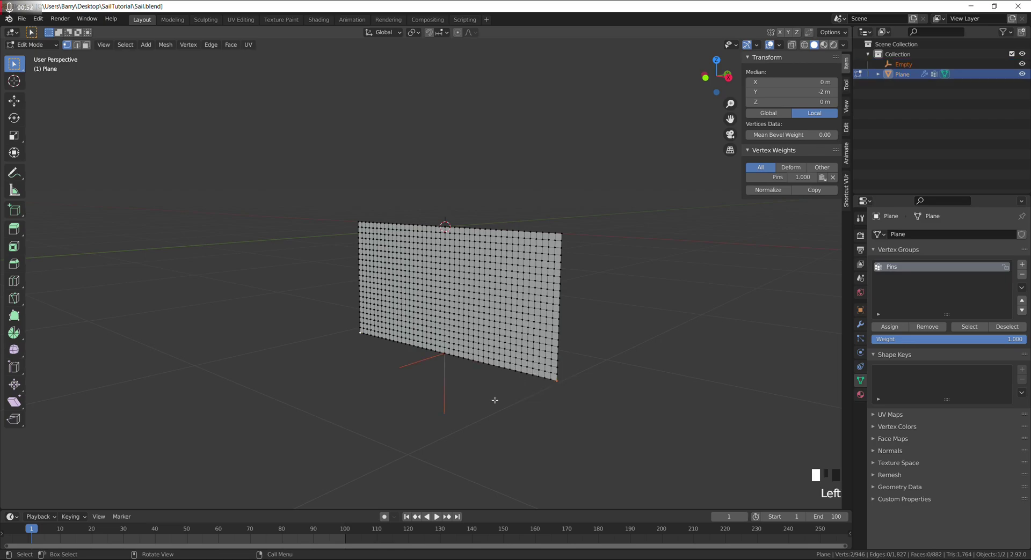
{"action": "key", "text": "Tab"}
{"action": "left_click", "coordinate": [491, 321]}
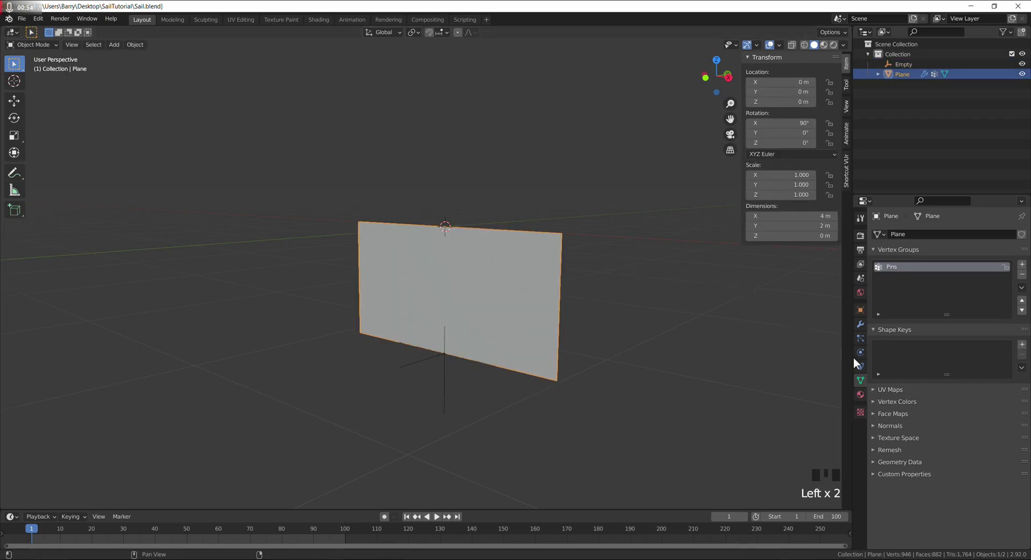
Add Cloth physics to the sail with Pins as the Shape pin group, then play it
{"action": "mouse_move", "coordinate": [468, 271]}
{"action": "right_mouse_down"}
{"action": "mouse_move", "coordinate": [413, 272]}
{"action": "mouse_move", "coordinate": [449, 272]}
{"action": "right_mouse_up"}
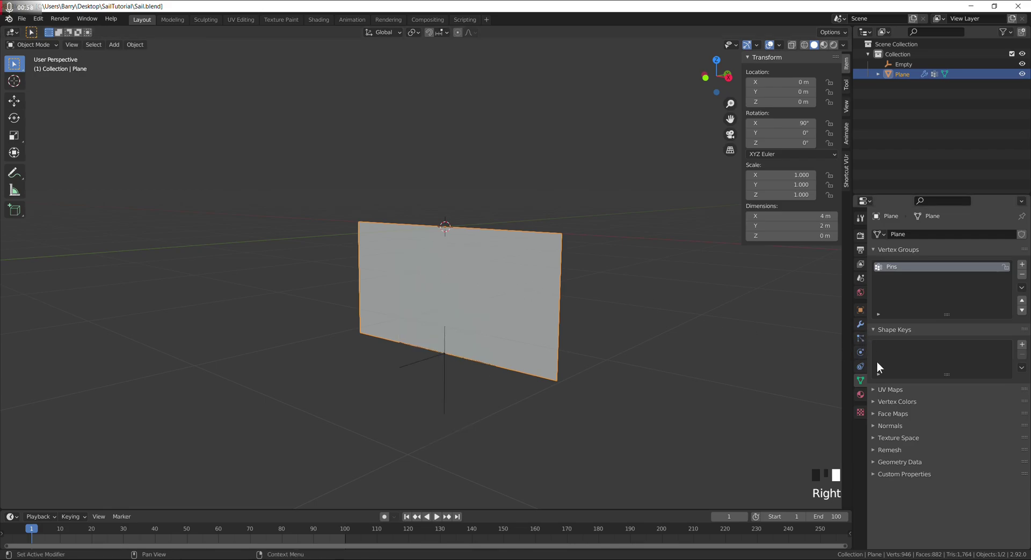
{"action": "left_click", "coordinate": [860, 351]}
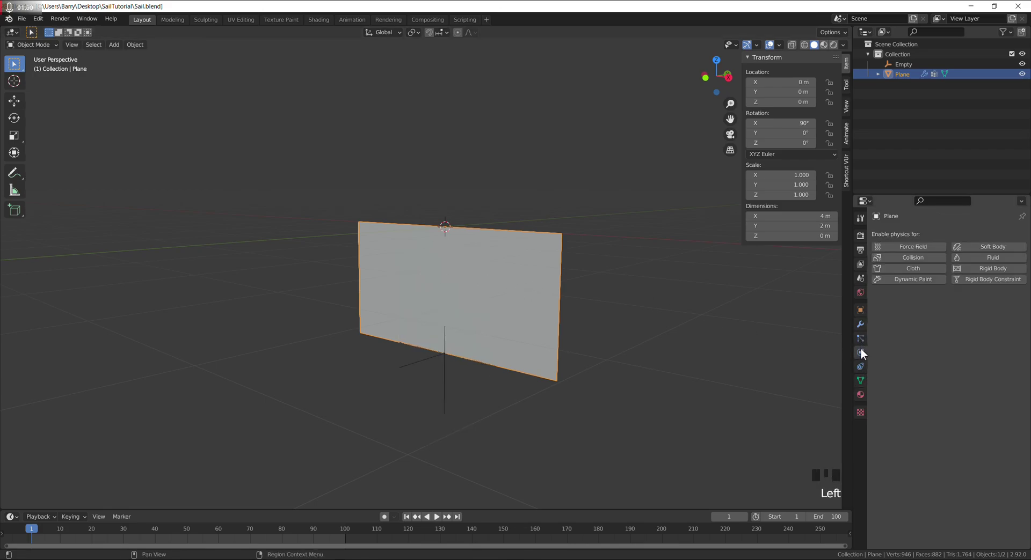
{"action": "left_click", "coordinate": [914, 268]}
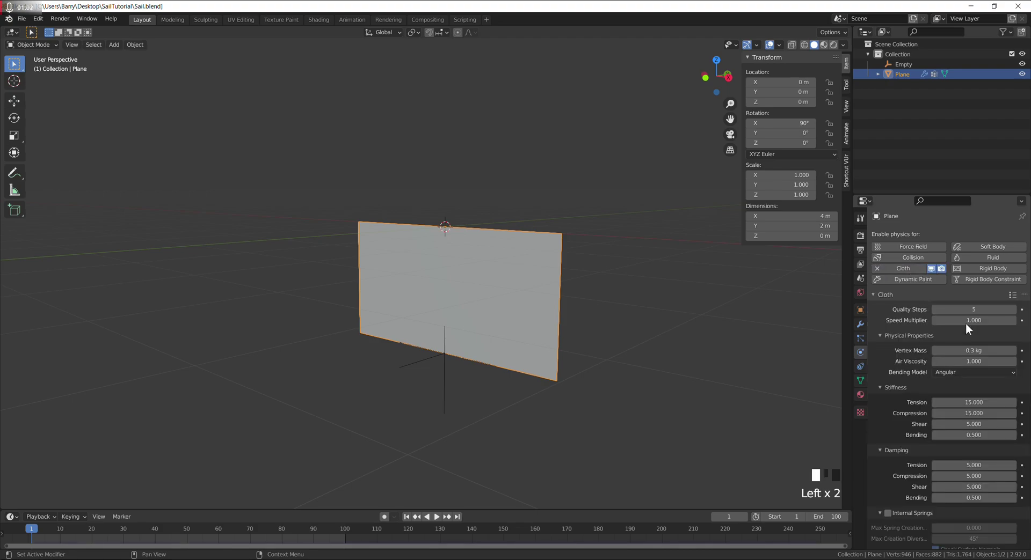
{"action": "scroll", "coordinate": [917, 400], "scroll_direction": "down", "scroll_amount": 19}
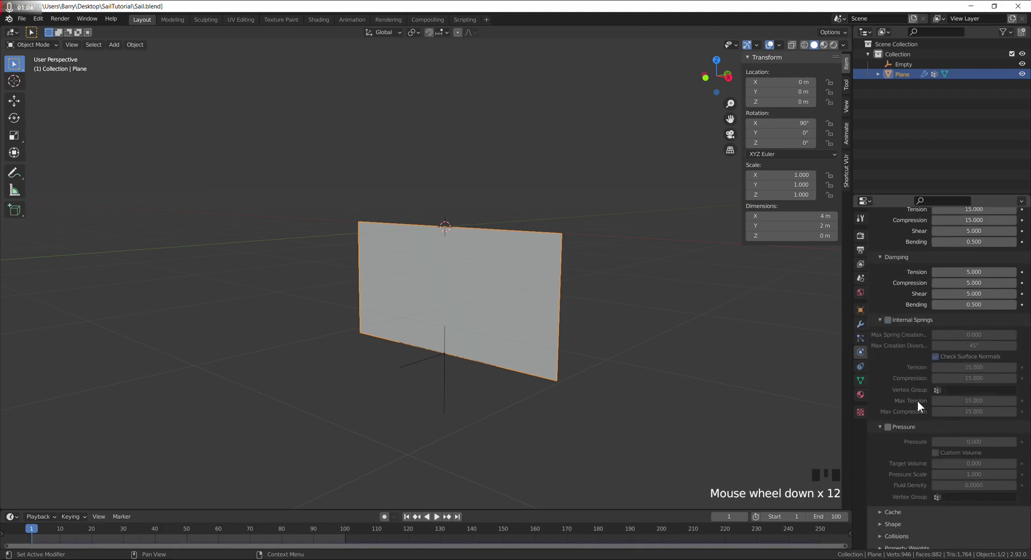
{"action": "left_click", "coordinate": [892, 508]}
{"action": "scroll", "coordinate": [961, 504], "scroll_direction": "down", "scroll_amount": 6}
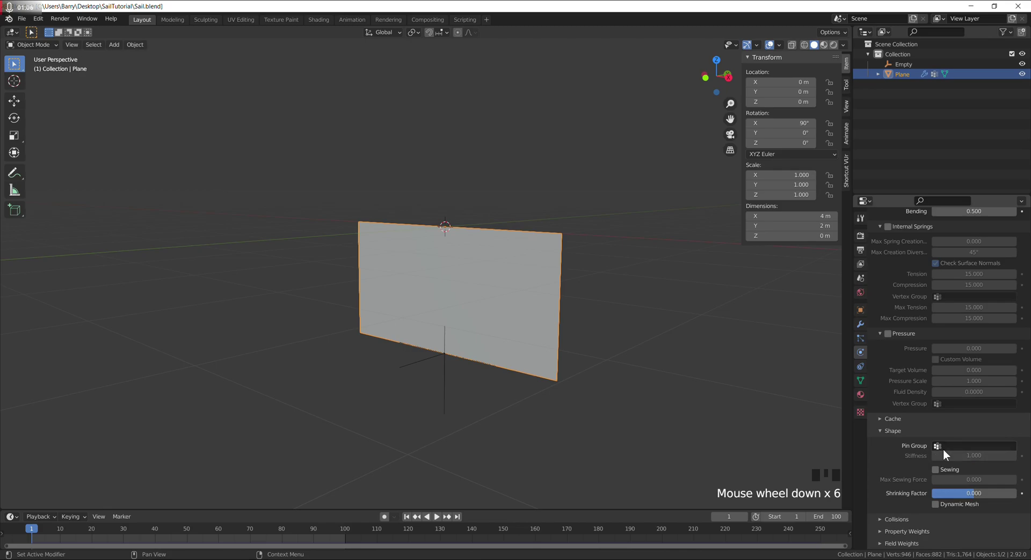
{"action": "left_click", "coordinate": [943, 447]}
{"action": "left_click", "coordinate": [926, 342]}
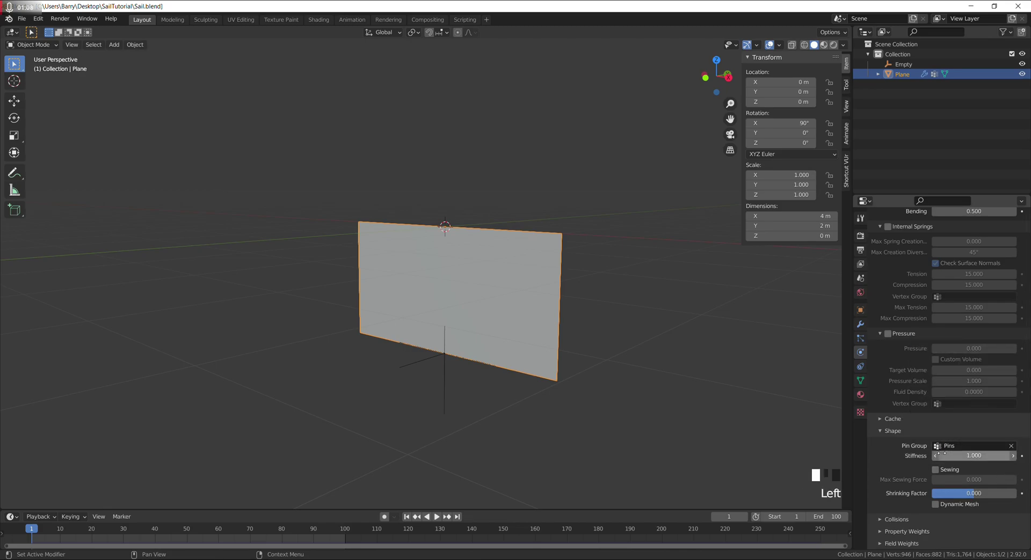
{"action": "middle_click_drag", "start_coordinate": [656, 330], "coordinate": [624, 338]}
{"action": "key", "text": "space"}
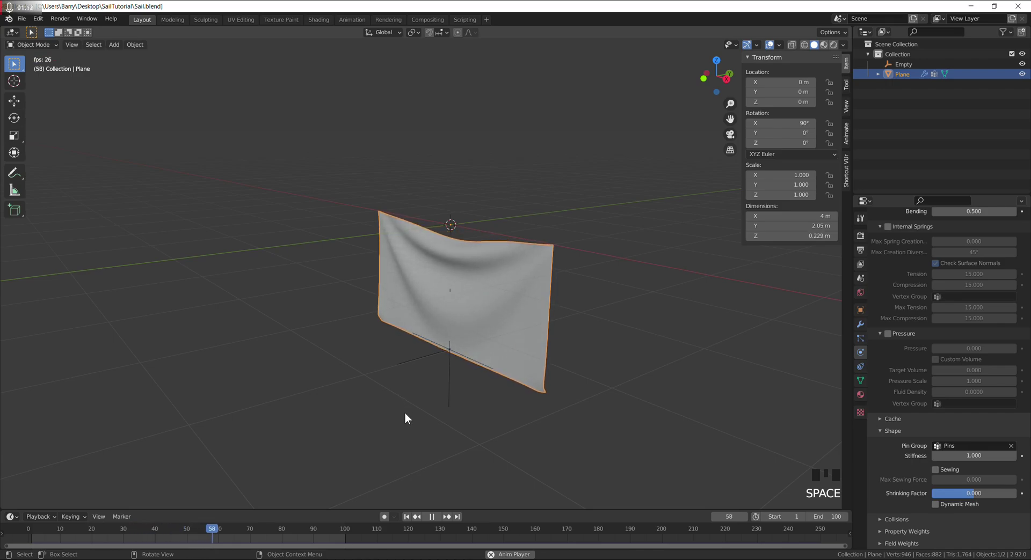
Stop playback at frame 100 and apply the Cloth modifier to freeze the draped shape
{"action": "key", "text": "space"}
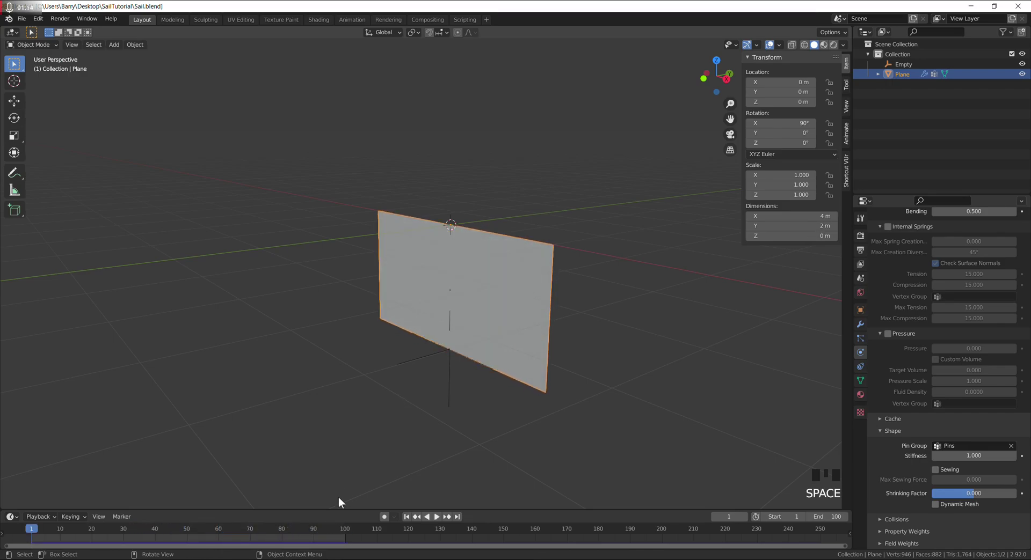
{"action": "left_click", "coordinate": [314, 532]}
{"action": "left_click_drag", "start_coordinate": [343, 531], "coordinate": [346, 529]}
{"action": "middle_click_drag", "start_coordinate": [498, 289], "coordinate": [439, 271]}
{"action": "scroll", "coordinate": [481, 311], "scroll_direction": "up", "scroll_amount": 2}
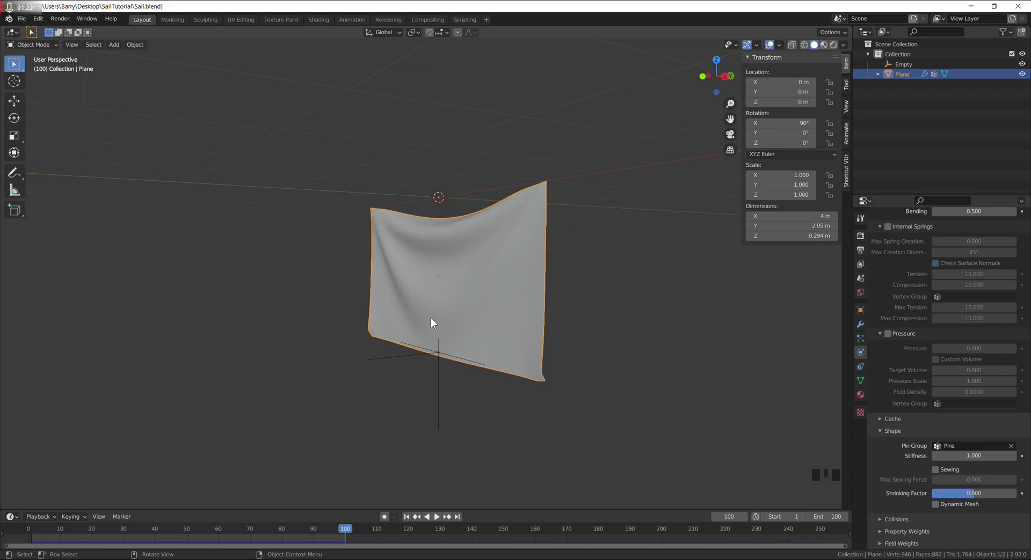
{"action": "right_click", "coordinate": [445, 272]}
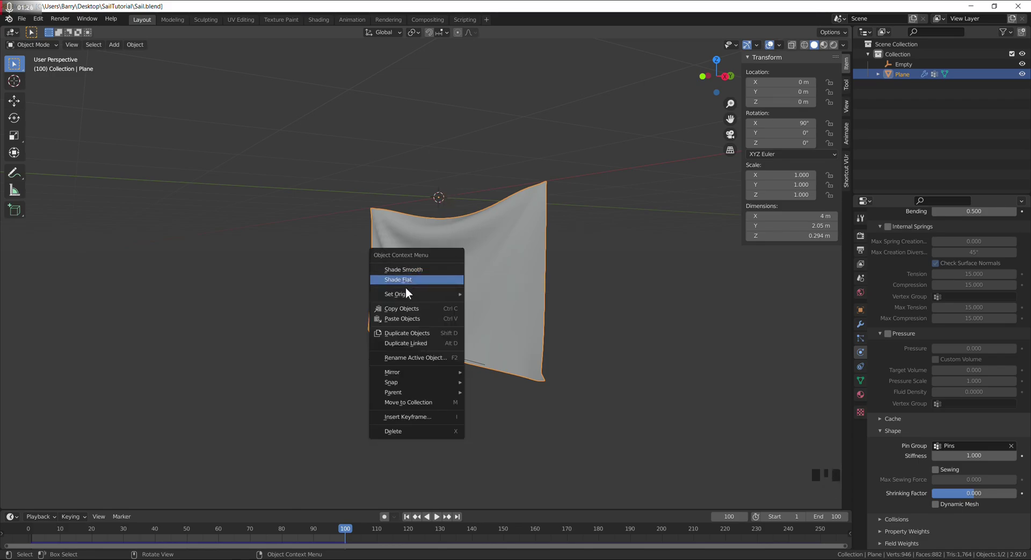
{"action": "left_click", "coordinate": [859, 324]}
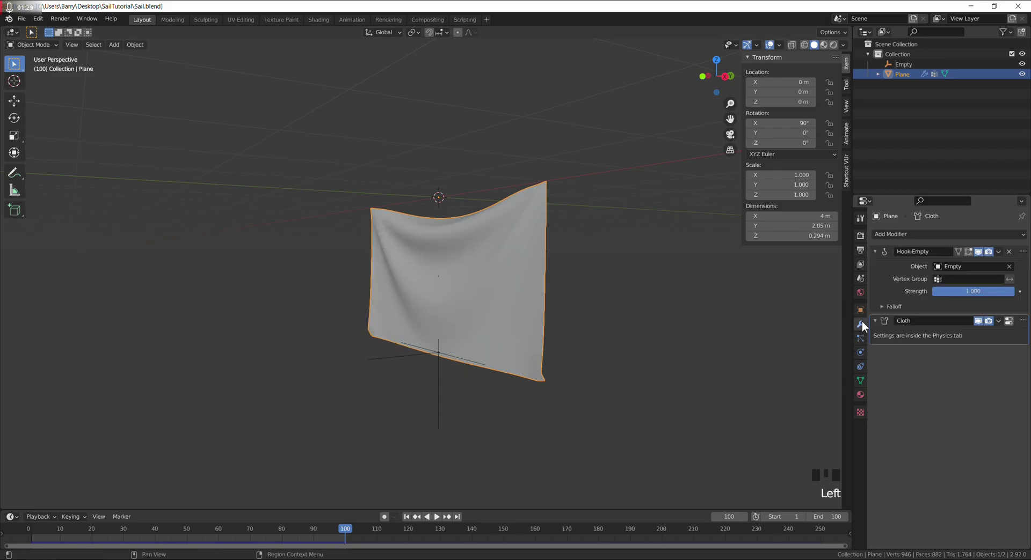
{"action": "left_click", "coordinate": [997, 322]}
{"action": "left_click", "coordinate": [954, 335]}
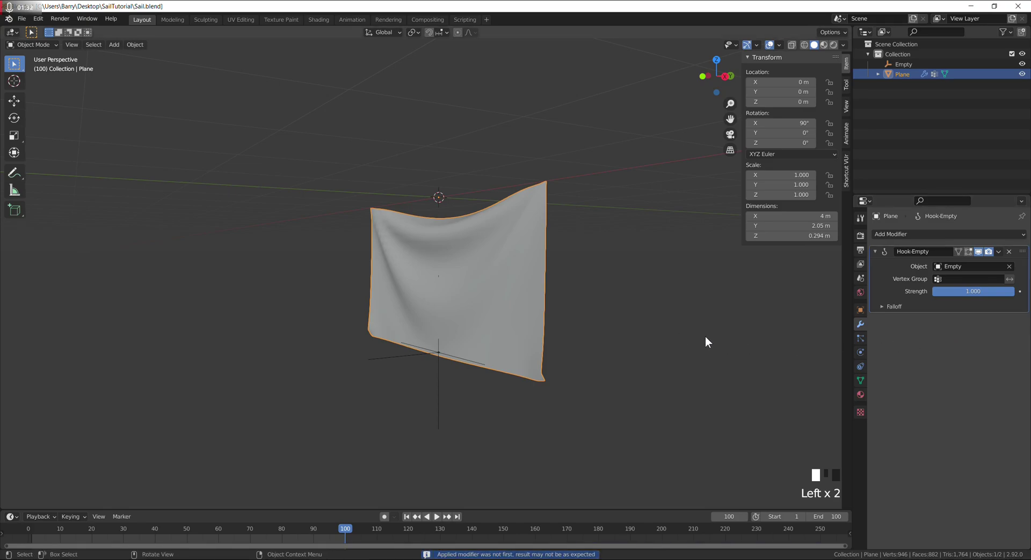
{"action": "left_click", "coordinate": [859, 353]}
Rewind to frame 0 and add Cloth with 20 quality steps and Pins as the pin group
{"action": "key", "text": "space"}
{"action": "left_click", "coordinate": [39, 532]}
{"action": "key", "text": "Escape"}
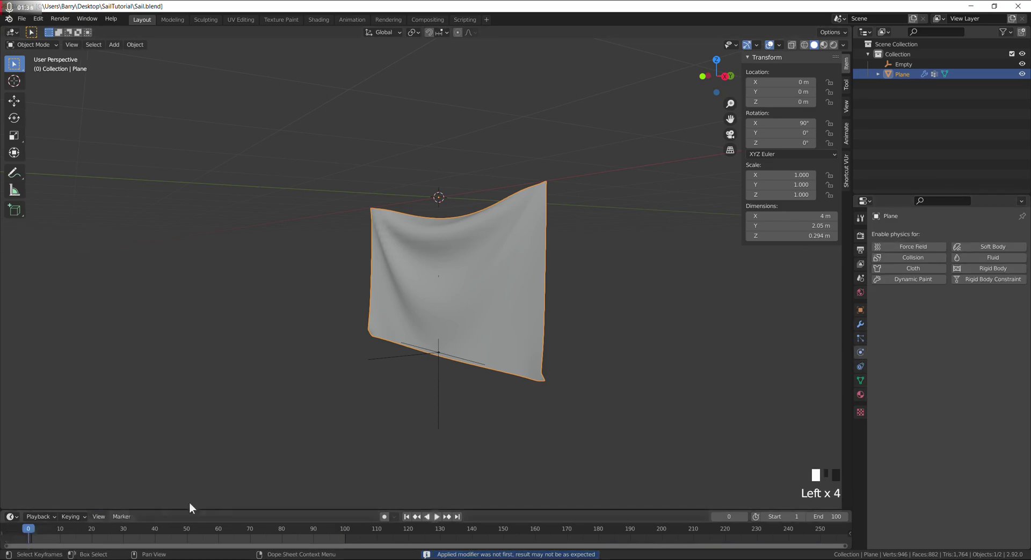
{"action": "left_click", "coordinate": [916, 269]}
{"action": "left_click", "coordinate": [975, 305]}
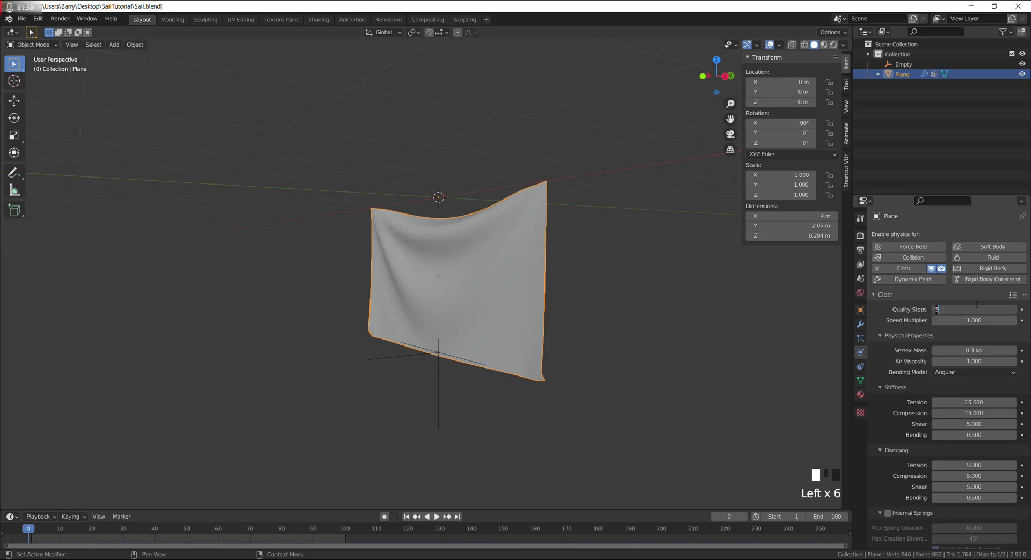
{"action": "type", "text": "20"}
{"action": "key", "text": "Return"}
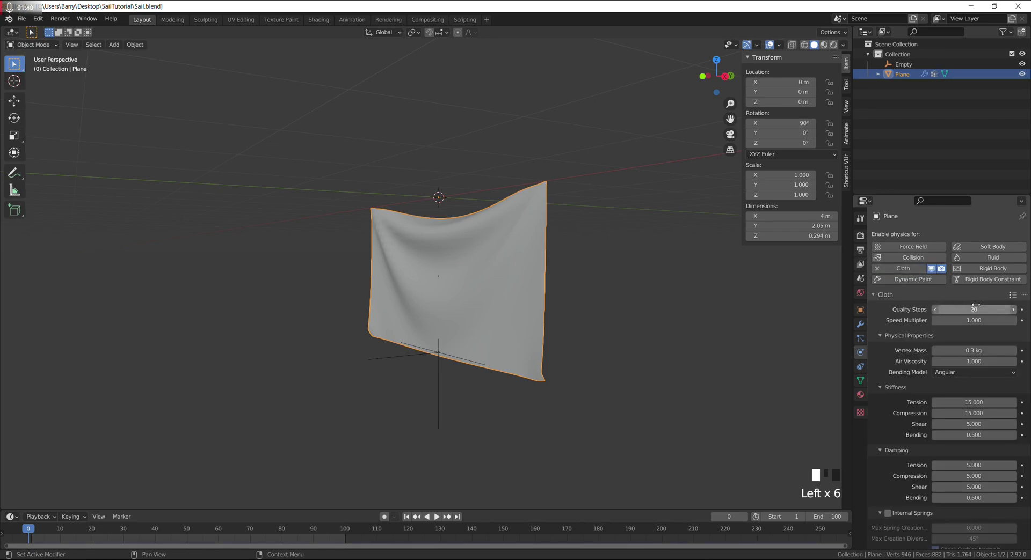
{"action": "scroll", "coordinate": [907, 346], "scroll_direction": "down", "scroll_amount": 10}
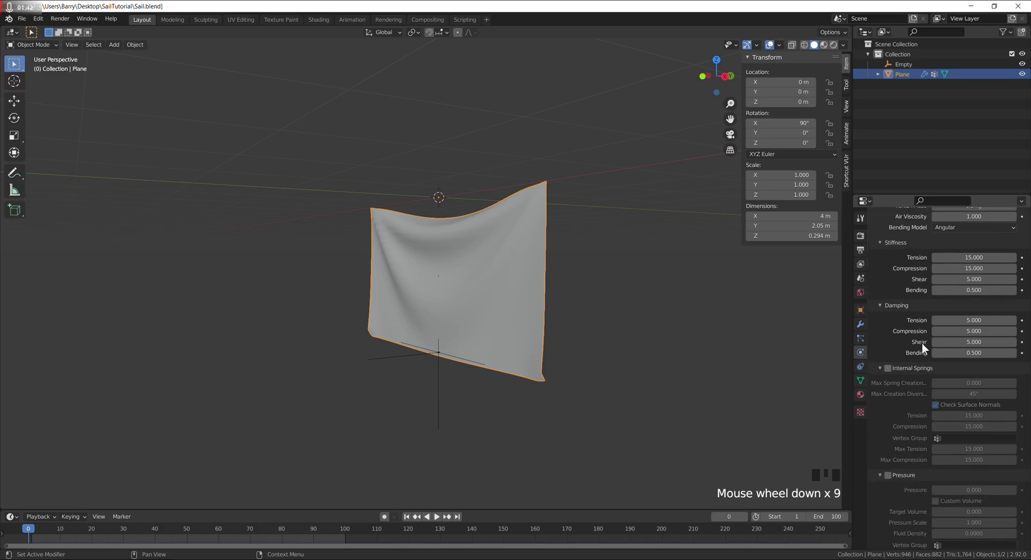
{"action": "scroll", "coordinate": [921, 344], "scroll_direction": "down", "scroll_amount": 14}
{"action": "left_click", "coordinate": [952, 446]}
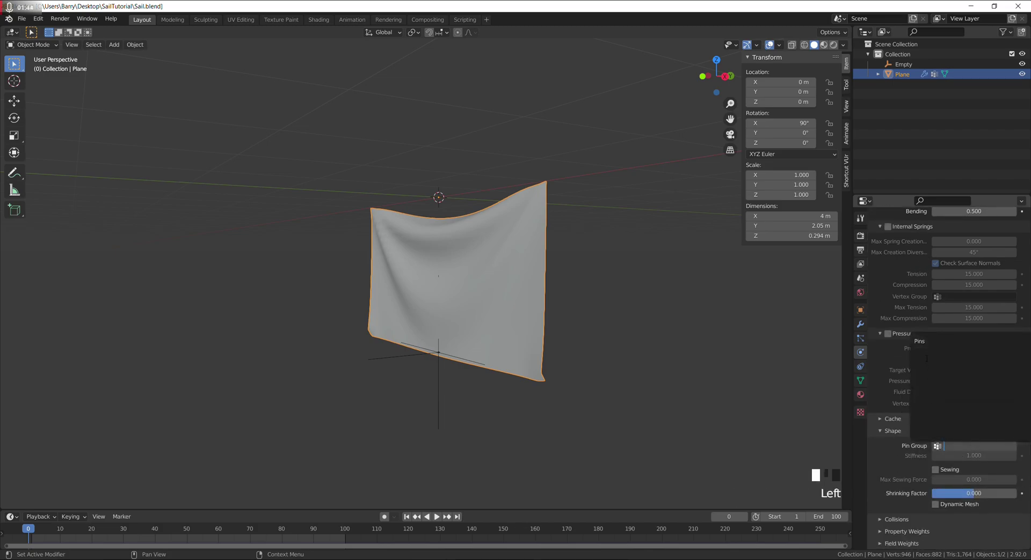
{"action": "left_click", "coordinate": [923, 341]}
Set cloth collision quality to 20, collide with Collection, and enable self collisions
{"action": "left_click", "coordinate": [902, 520]}
{"action": "scroll", "coordinate": [923, 511], "scroll_direction": "down", "scroll_amount": 5}
{"action": "left_click", "coordinate": [961, 454]}
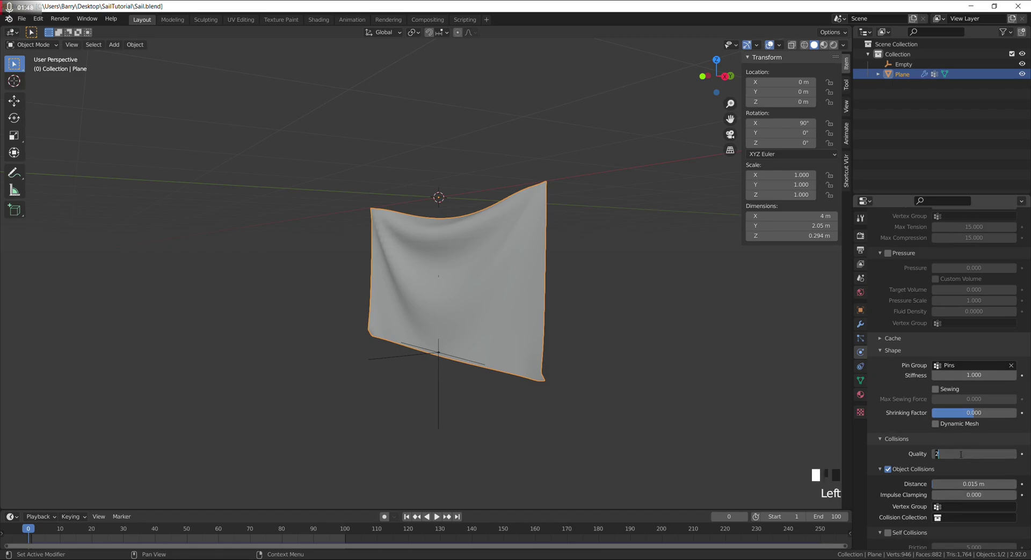
{"action": "type", "text": "0"}
{"action": "key", "text": "Return"}
{"action": "left_click", "coordinate": [956, 516]}
{"action": "left_click", "coordinate": [943, 413]}
{"action": "scroll", "coordinate": [975, 515], "scroll_direction": "down", "scroll_amount": 4}
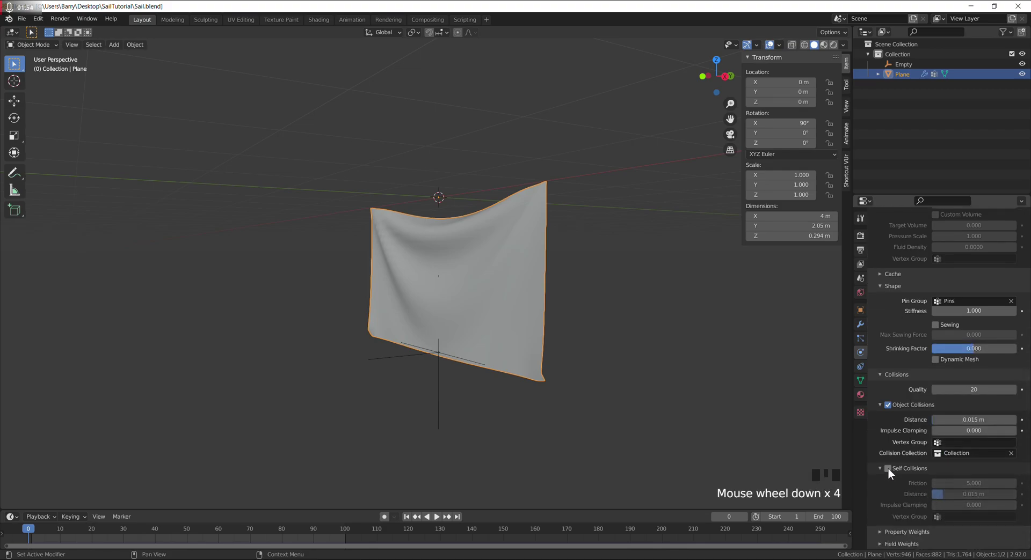
{"action": "left_click", "coordinate": [887, 468]}
{"action": "middle_click_drag", "start_coordinate": [462, 194], "coordinate": [501, 224]}
Add a torus standing upright with a 90° Y rotation
{"action": "key", "text": "shift+a"}
{"action": "mouse_move", "coordinate": [489, 206]}
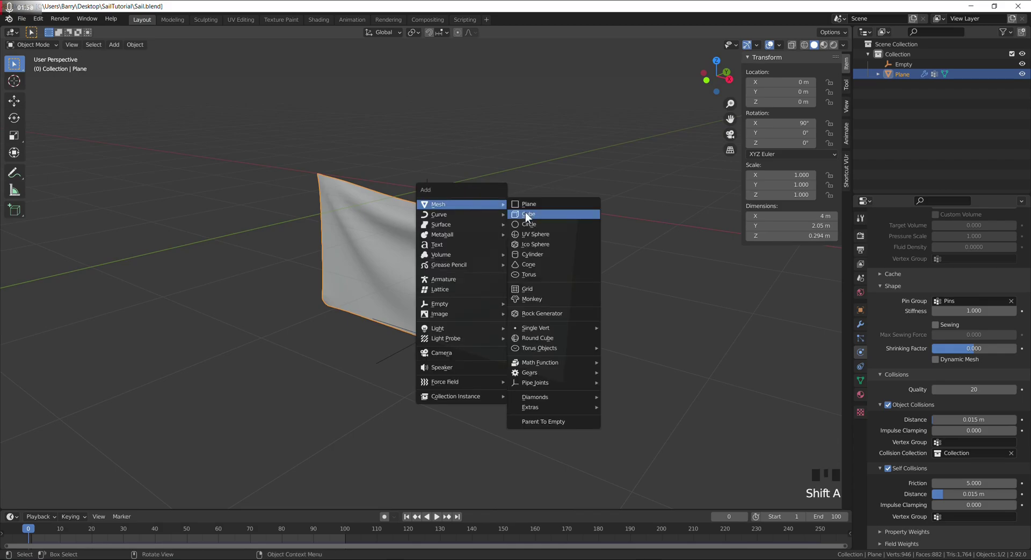
{"action": "left_click", "coordinate": [530, 275]}
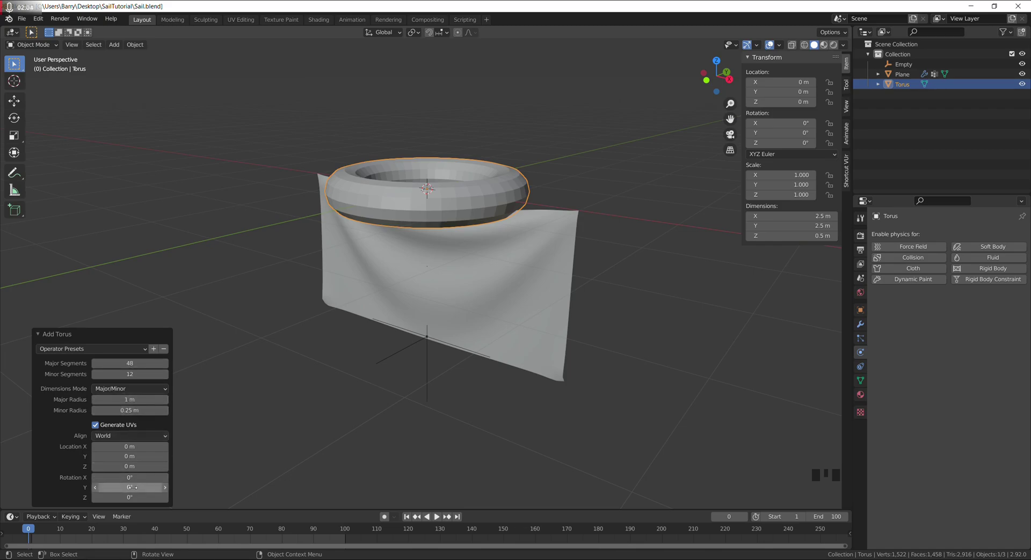
{"action": "left_click", "coordinate": [129, 488]}
{"action": "key", "text": "Return"}
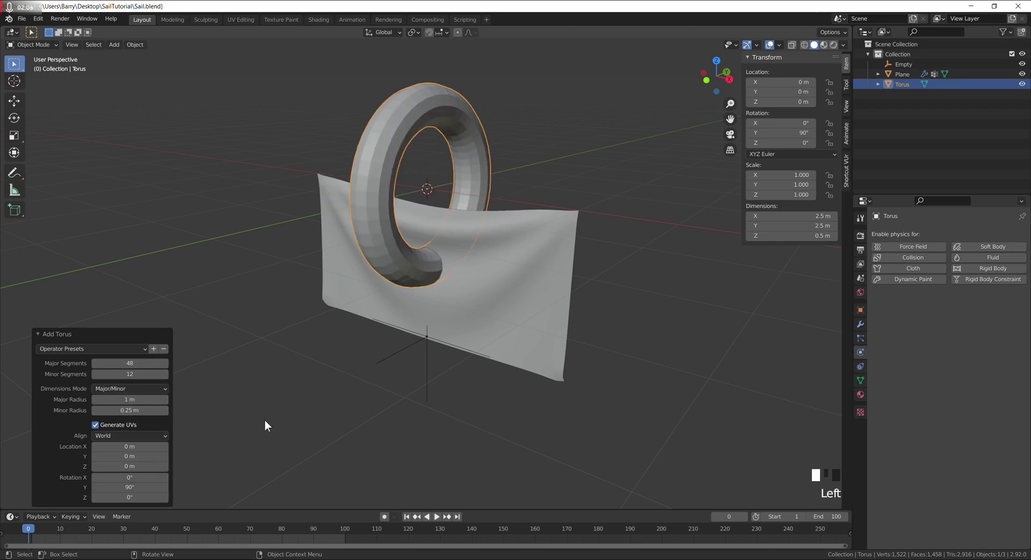
Set the torus major radius to 2.2 m and minor radius to 0.1 m
{"action": "left_click", "coordinate": [119, 400]}
{"action": "type", "text": "2.2"}
{"action": "key", "text": "Return"}
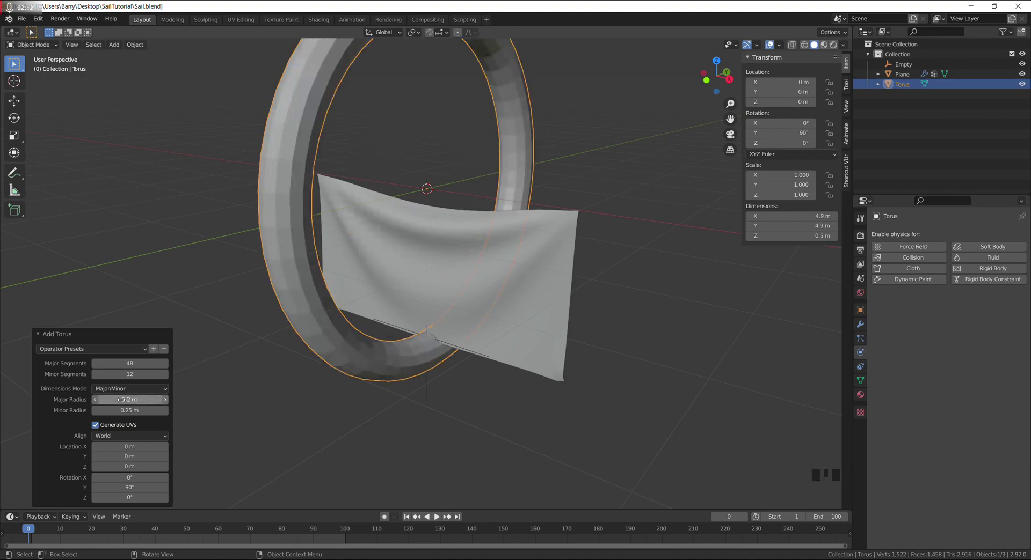
{"action": "left_click", "coordinate": [124, 411]}
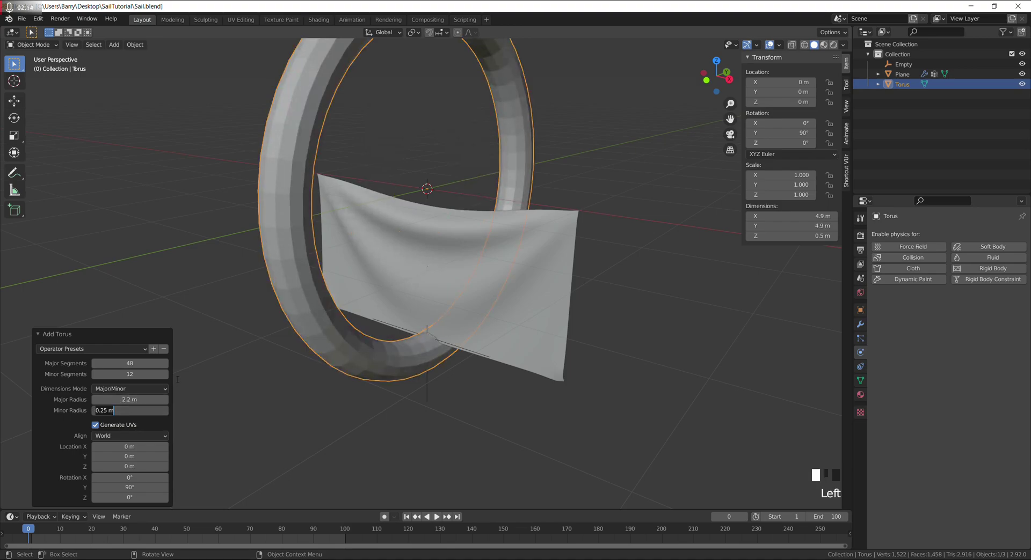
{"action": "key", "text": "BackSpace"}
{"action": "key", "text": "BackSpace"}
{"action": "key", "text": "BackSpace"}
{"action": "key", "text": "BackSpace"}
{"action": "key", "text": "Return"}
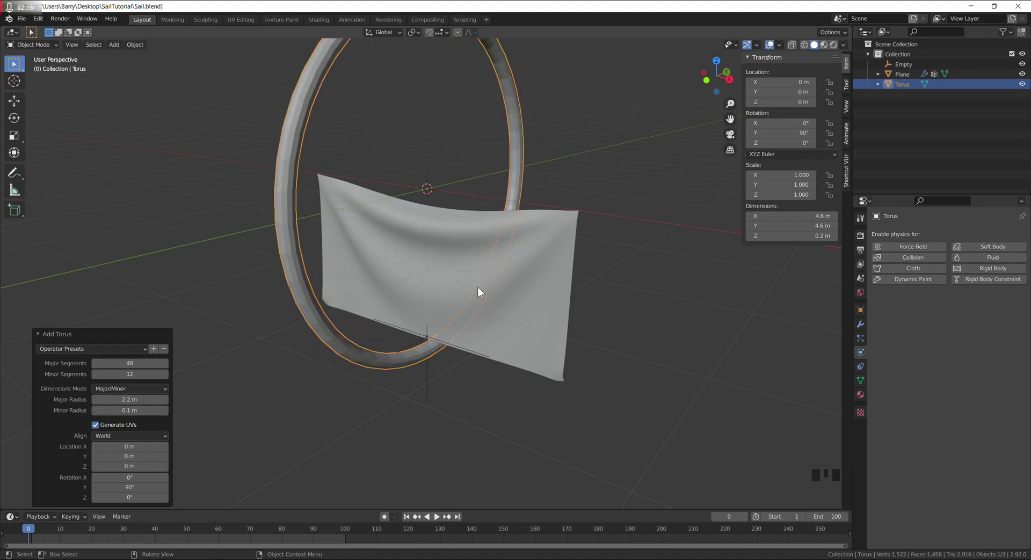
{"action": "middle_click_drag", "start_coordinate": [478, 288], "coordinate": [488, 276]}
Keyframe the torus at full 1.0 scale on frame 0
{"action": "key", "text": "s"}
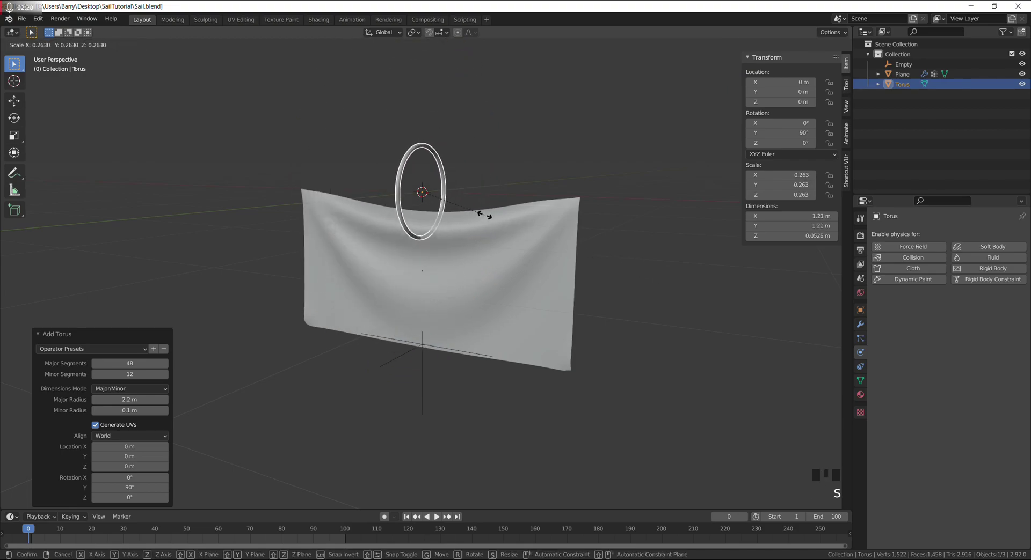
{"action": "key", "text": "Escape"}
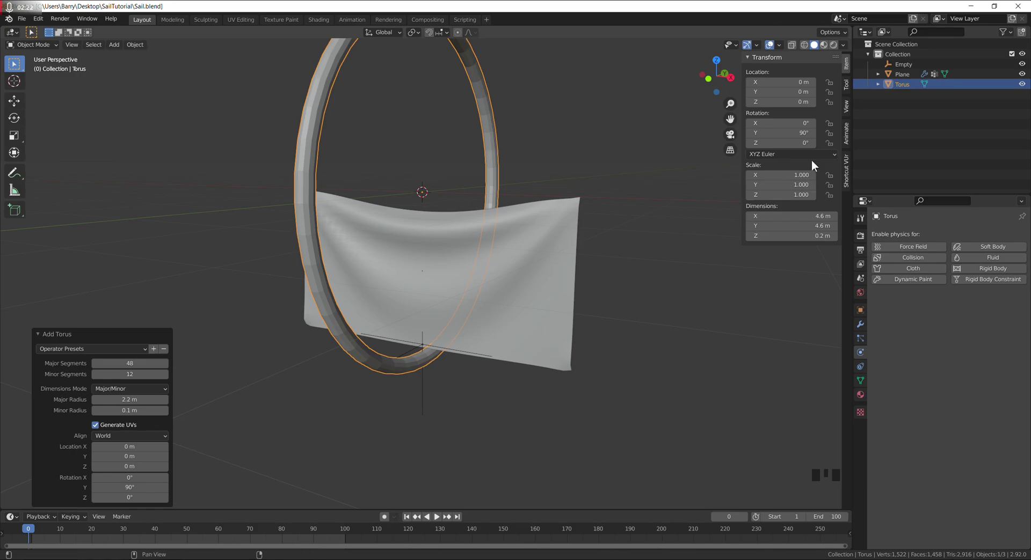
{"action": "right_click", "coordinate": [783, 180]}
{"action": "left_click", "coordinate": [751, 172]}
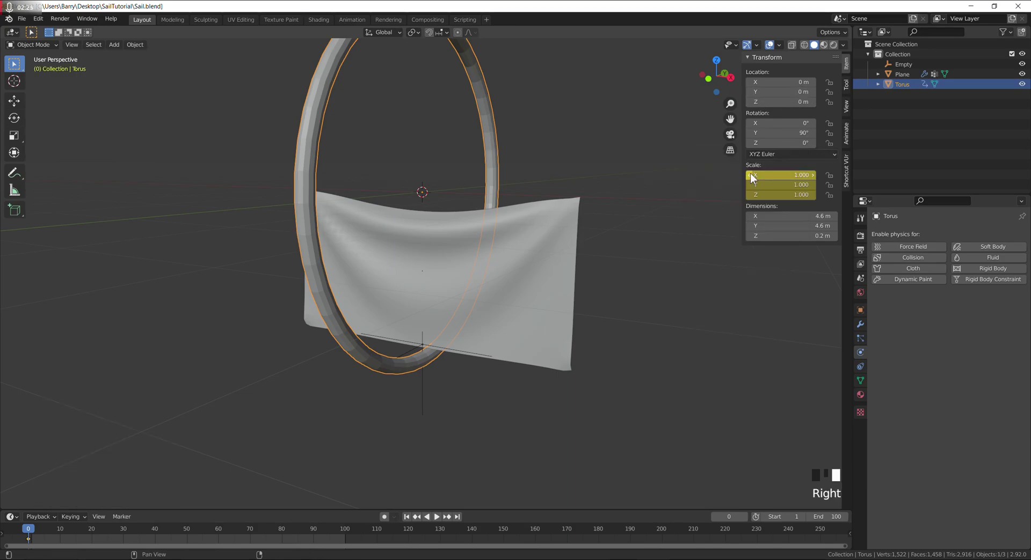
At frame 100, set the torus scale to 0.25 and keyframe it
{"action": "left_click", "coordinate": [346, 533]}
{"action": "left_click", "coordinate": [782, 174]}
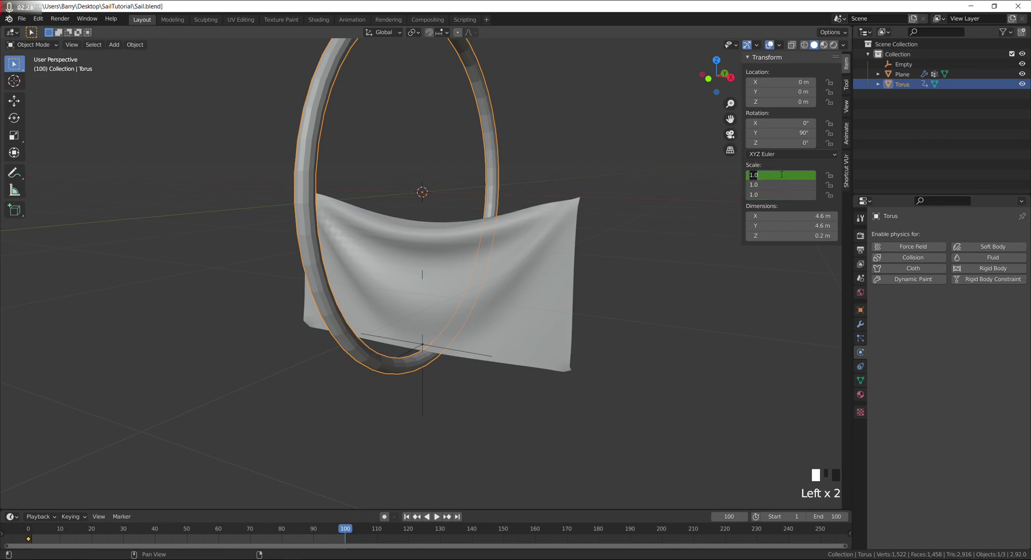
{"action": "type", "text": "0.25"}
{"action": "key", "text": "Return"}
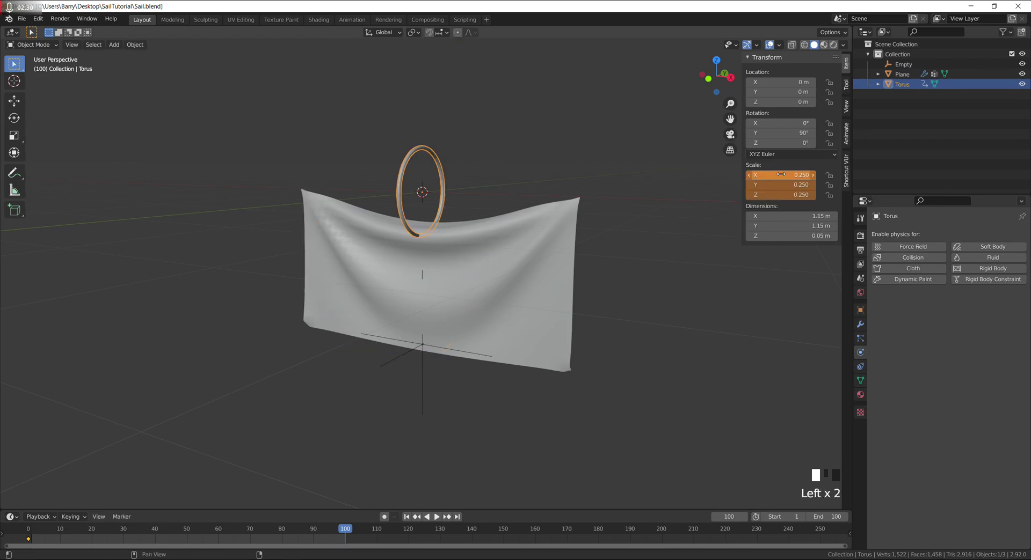
{"action": "right_click", "coordinate": [781, 175]}
{"action": "left_click", "coordinate": [734, 175]}
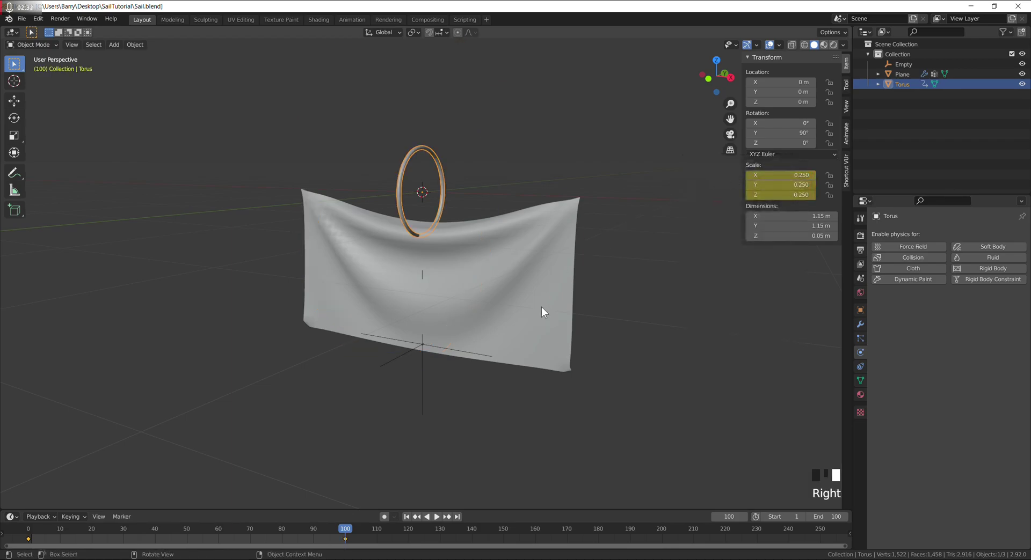
{"action": "left_click_drag", "start_coordinate": [173, 509], "coordinate": [175, 487]}
{"action": "middle_click_drag", "start_coordinate": [429, 195], "coordinate": [411, 242]}
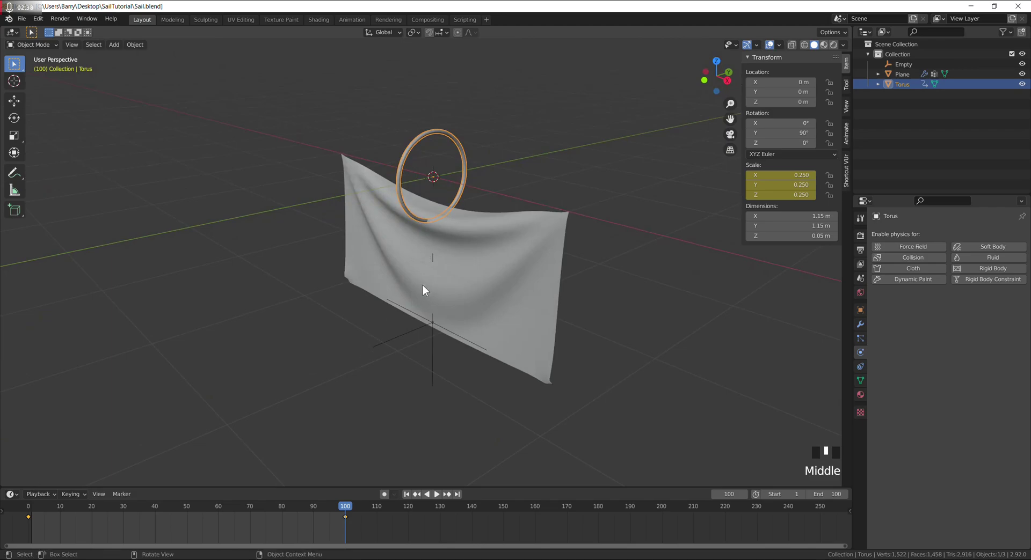
{"action": "left_click", "coordinate": [28, 507]}
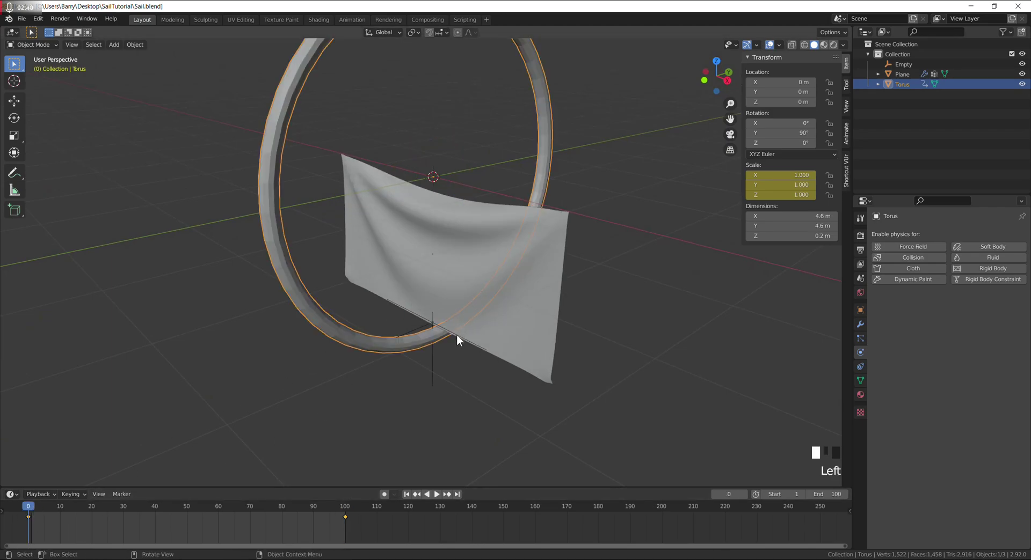
{"action": "left_click", "coordinate": [433, 324]}
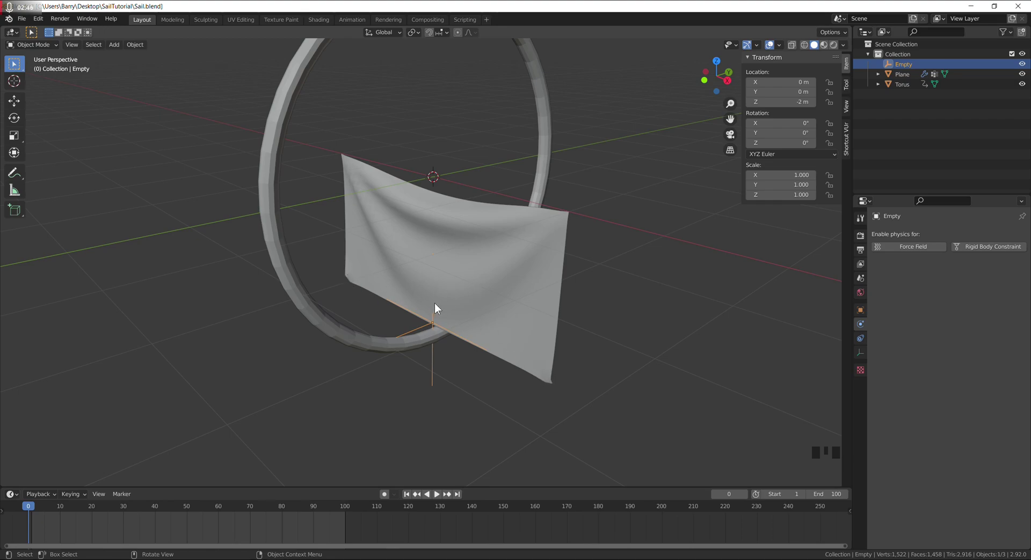
Keyframe the Empty's location at frame 0
{"action": "middle_click_drag", "start_coordinate": [435, 307], "coordinate": [585, 263]}
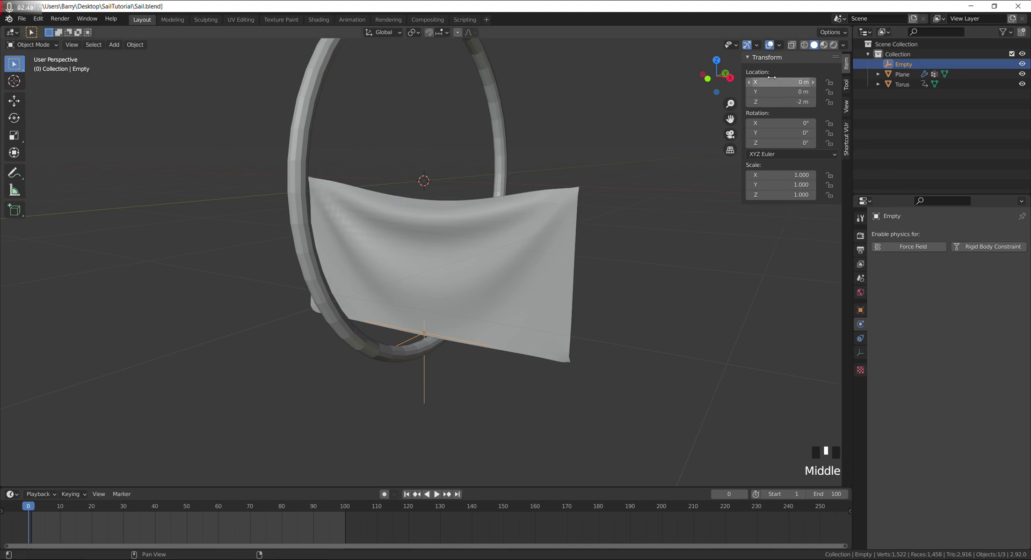
{"action": "right_click", "coordinate": [757, 81]}
{"action": "left_click", "coordinate": [738, 78]}
{"action": "middle_click_drag", "start_coordinate": [489, 301], "coordinate": [440, 320]}
{"action": "key", "text": "g"}
{"action": "key", "text": "z"}
{"action": "right_click", "coordinate": [442, 247]}
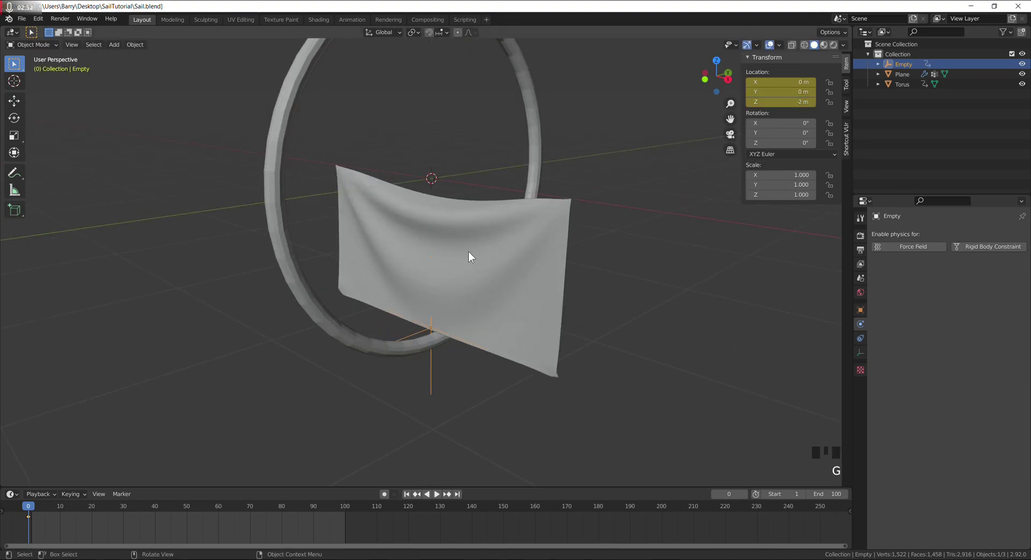
At frame 100, raise the Empty along Z to -0.47254 m and keyframe its location
{"action": "left_click_drag", "start_coordinate": [322, 522], "coordinate": [348, 510]}
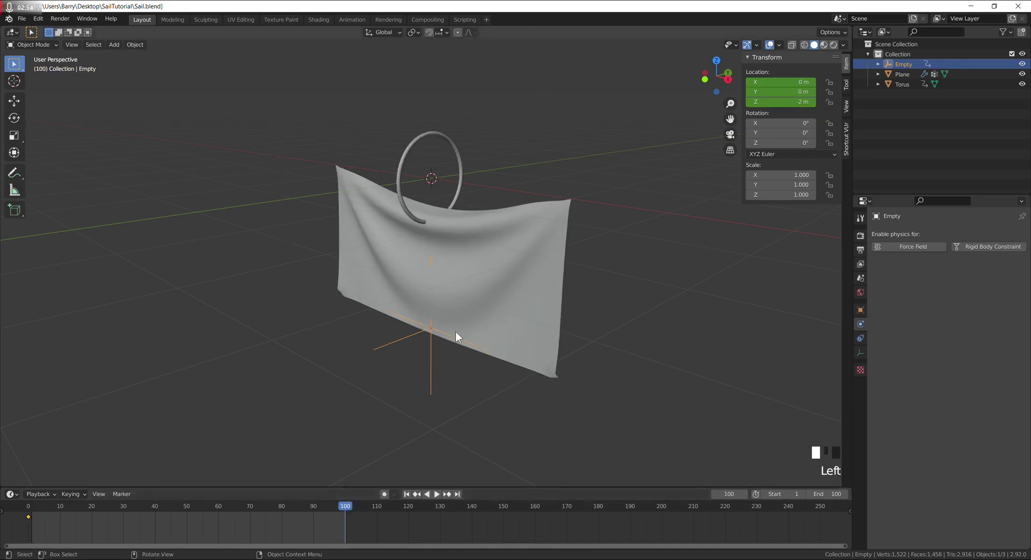
{"action": "scroll", "coordinate": [439, 227], "scroll_direction": "up", "scroll_amount": 1}
{"action": "middle_click_drag", "start_coordinate": [445, 248], "coordinate": [449, 231]}
{"action": "key", "text": "g"}
{"action": "key", "text": "z"}
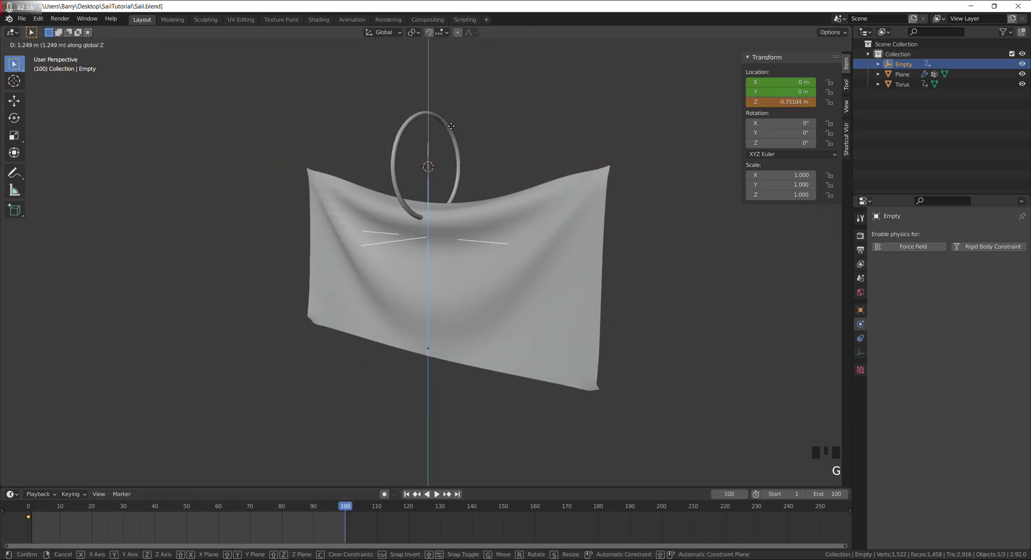
{"action": "left_click", "coordinate": [449, 104]}
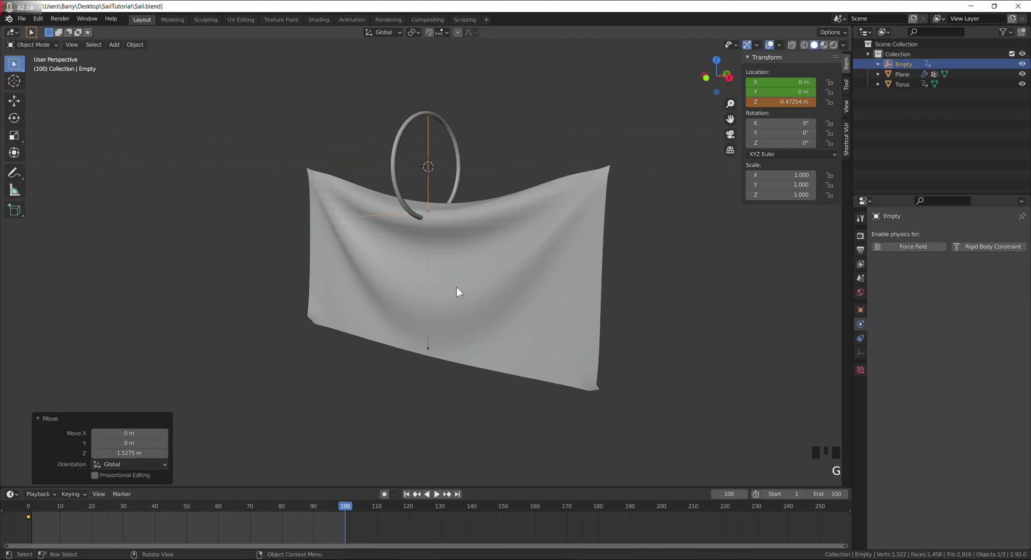
{"action": "right_click", "coordinate": [779, 93]}
{"action": "left_click", "coordinate": [766, 97]}
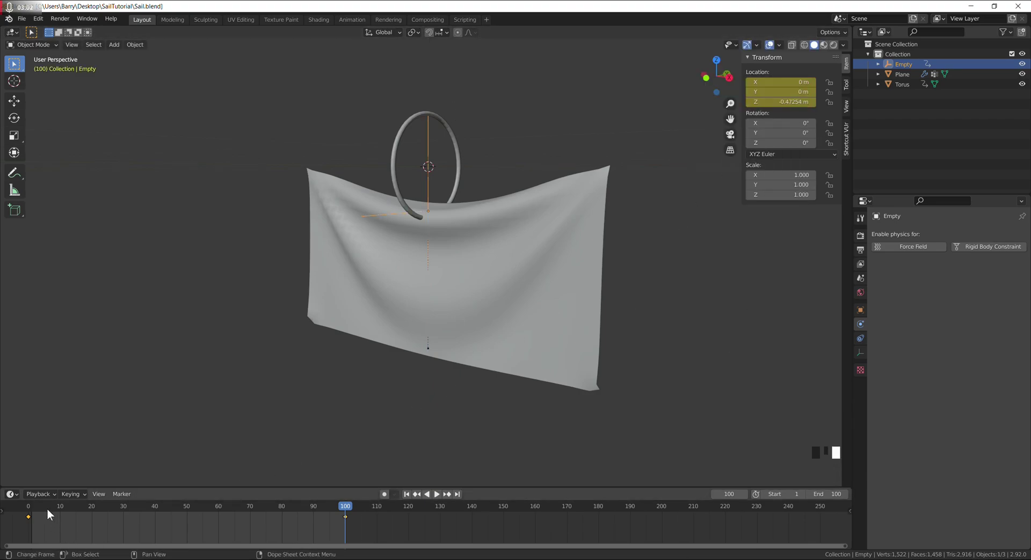
Return to frame 0, select the sail and review its modifier stack
{"action": "left_click", "coordinate": [29, 510]}
{"action": "left_click", "coordinate": [495, 235]}
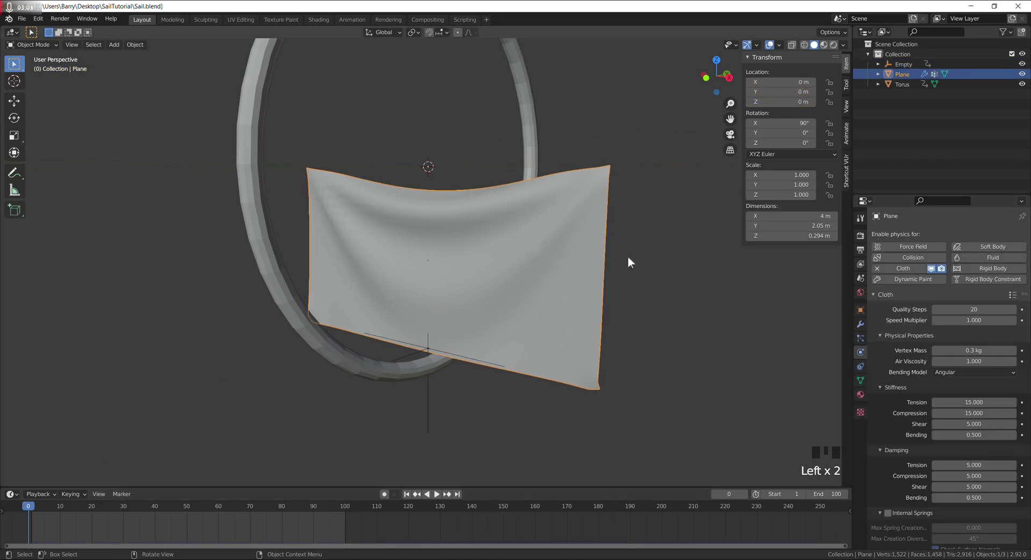
{"action": "left_click", "coordinate": [860, 325]}
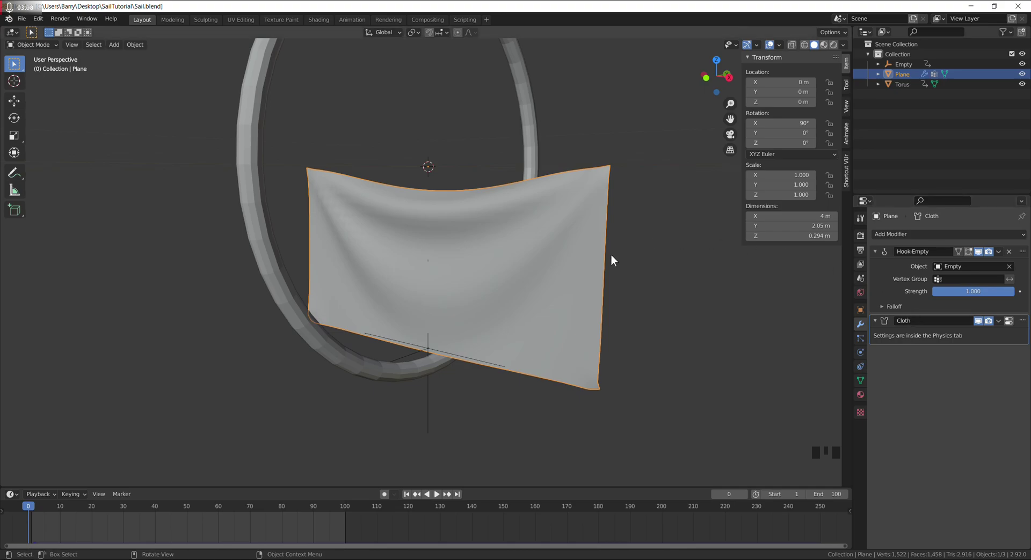
{"action": "middle_click_drag", "start_coordinate": [539, 271], "coordinate": [518, 280]}
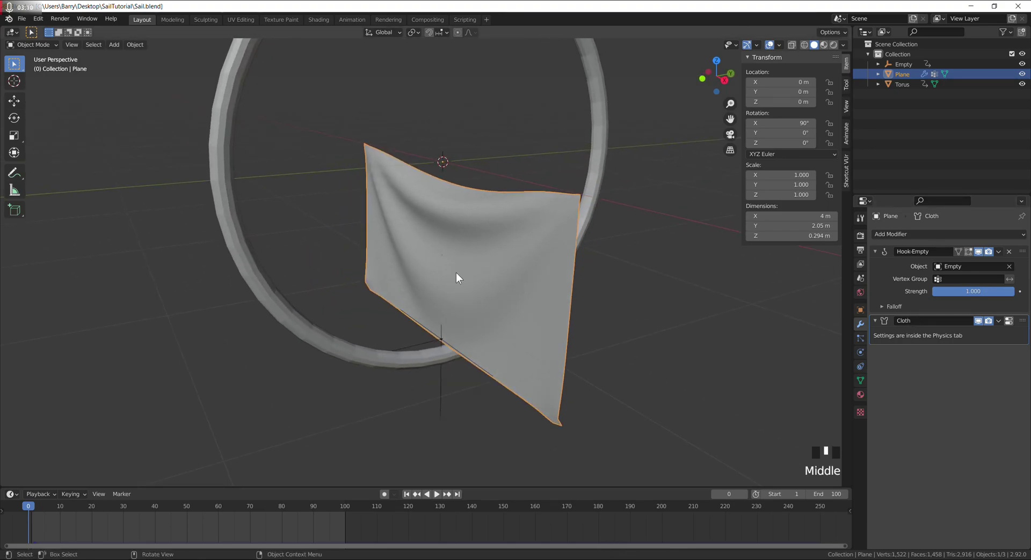
{"action": "middle_click_drag", "start_coordinate": [455, 275], "coordinate": [468, 242]}
{"action": "scroll", "coordinate": [468, 242], "scroll_direction": "down", "scroll_amount": 3}
Duplicate the torus ring and slide the copy along the X axis
{"action": "left_click", "coordinate": [458, 143]}
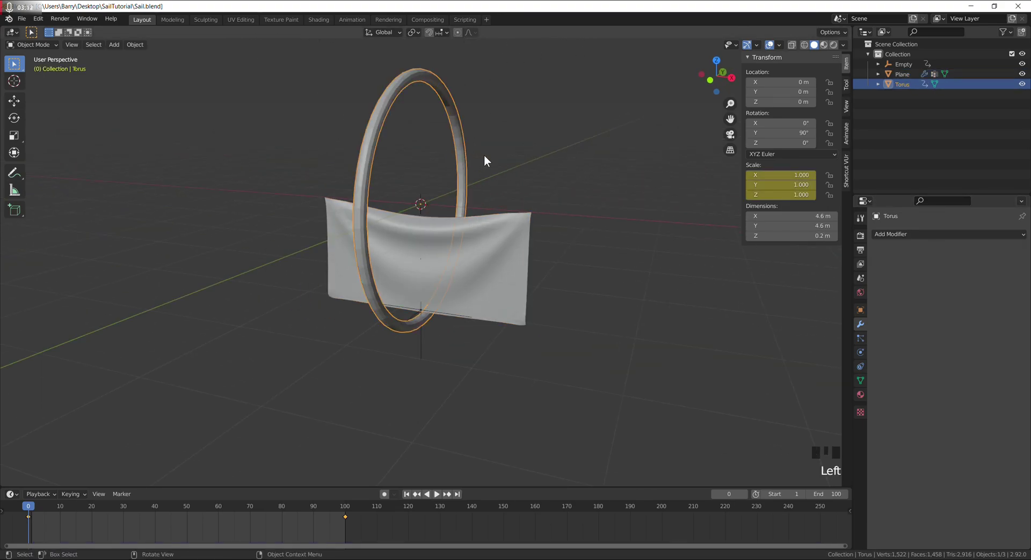
{"action": "middle_click_drag", "start_coordinate": [485, 156], "coordinate": [489, 181]}
{"action": "key", "text": "shift+d"}
{"action": "key", "text": "x"}
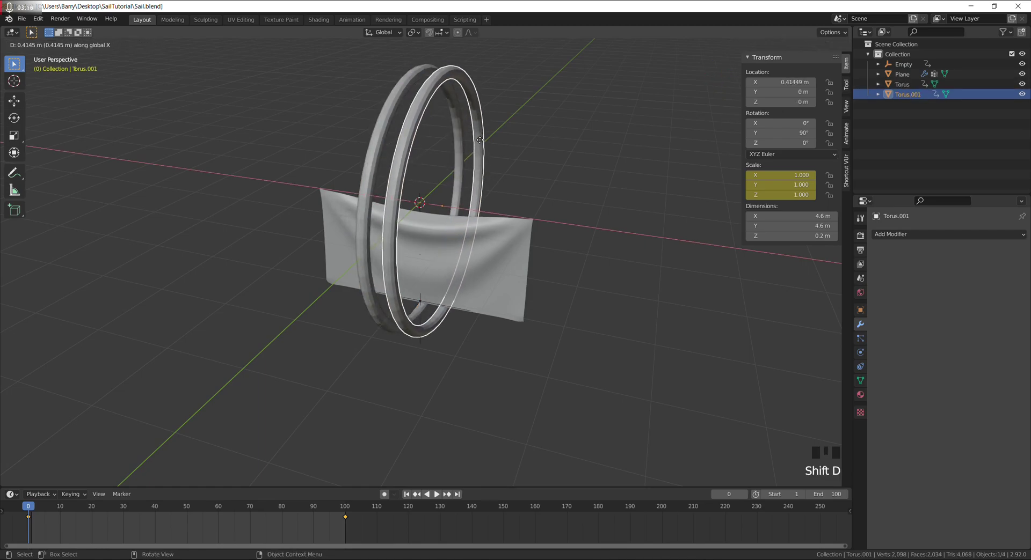
{"action": "left_click", "coordinate": [479, 139]}
Add a second torus copy offset −1 m on X, then select the sail
{"action": "left_click", "coordinate": [381, 128]}
{"action": "key", "text": "shift+d"}
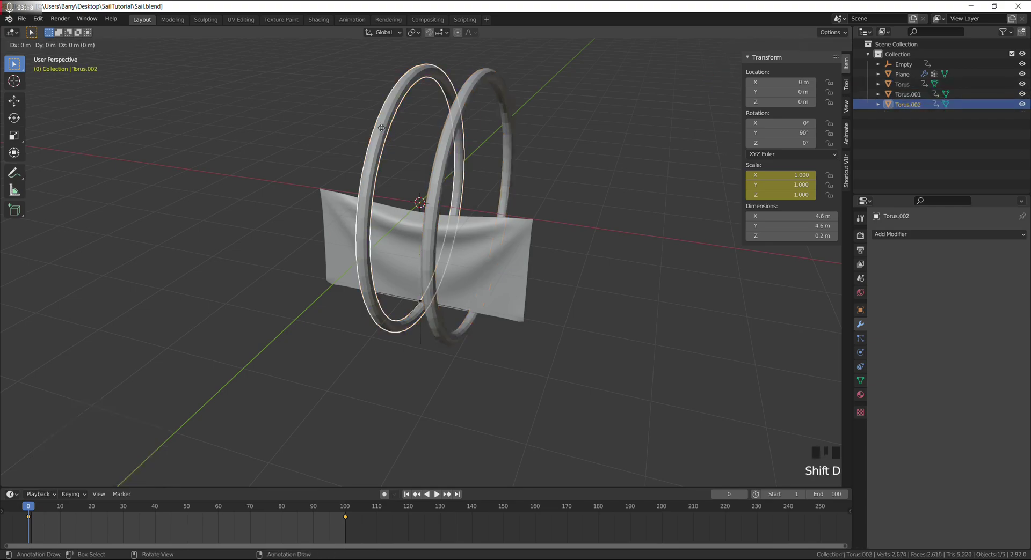
{"action": "type", "text": "x-1"}
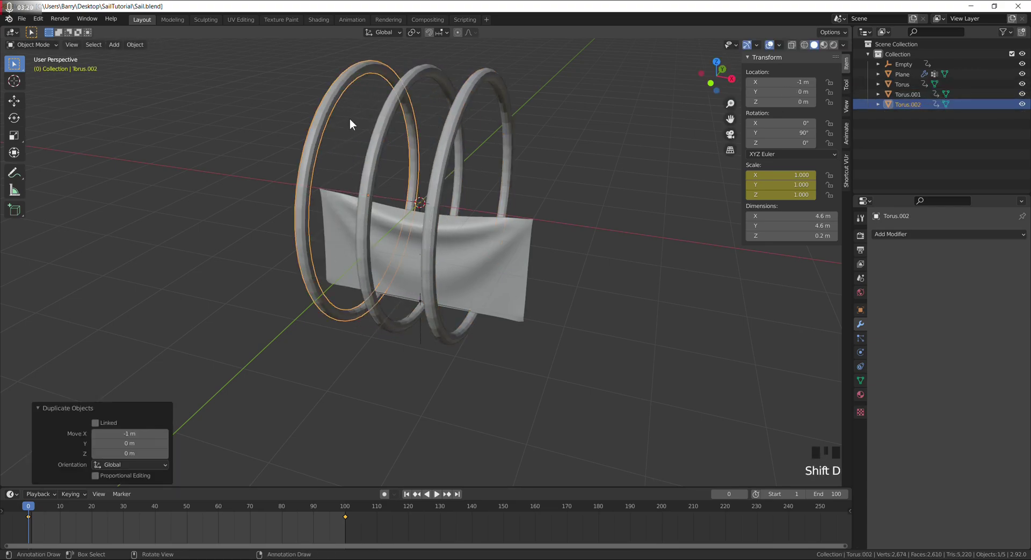
{"action": "middle_click_drag", "start_coordinate": [562, 223], "coordinate": [472, 270]}
{"action": "left_click", "coordinate": [516, 343]}
{"action": "left_click", "coordinate": [478, 262]}
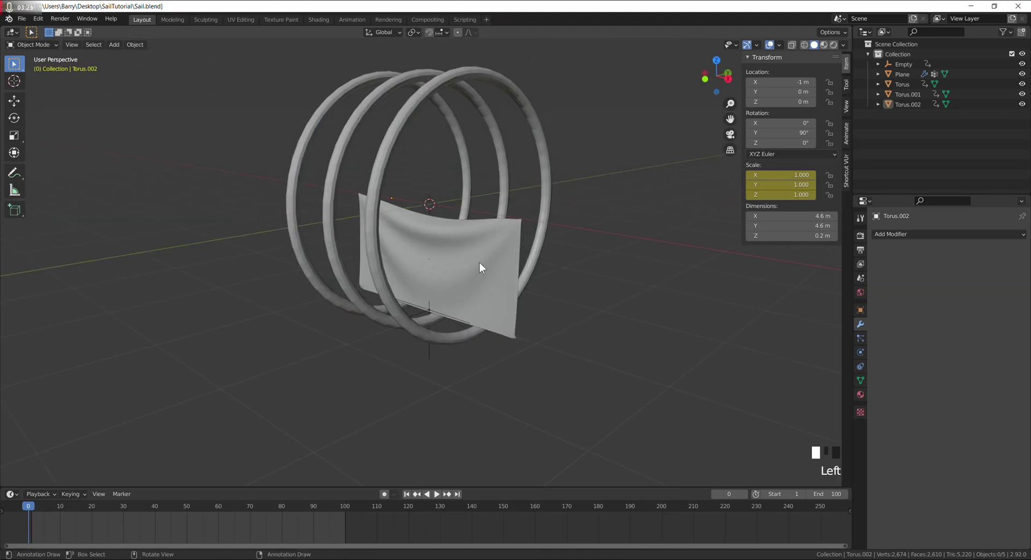
Set the sail's cloth cache End frame to 100
{"action": "left_click", "coordinate": [860, 353]}
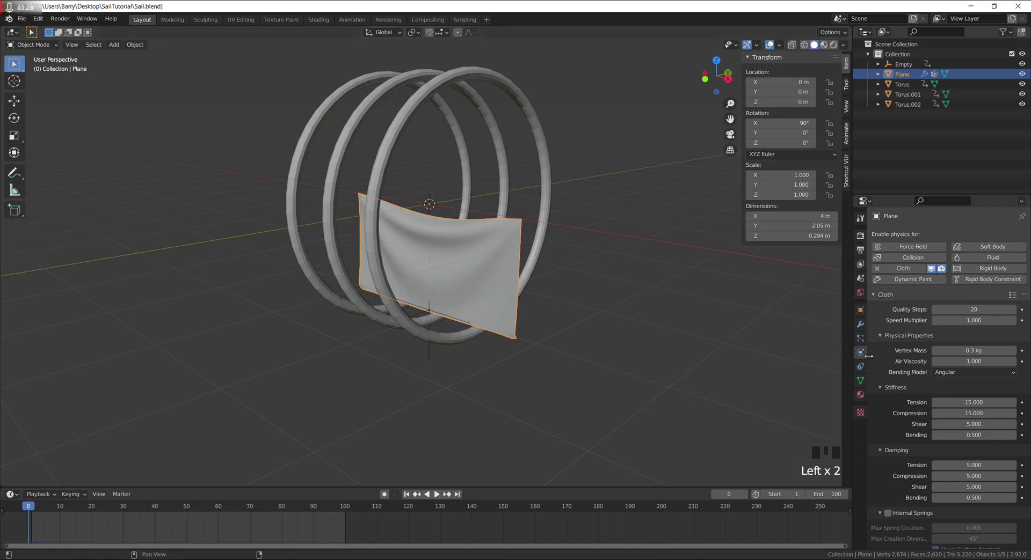
{"action": "scroll", "coordinate": [918, 376], "scroll_direction": "down", "scroll_amount": 12}
{"action": "scroll", "coordinate": [900, 371], "scroll_direction": "down", "scroll_amount": 8}
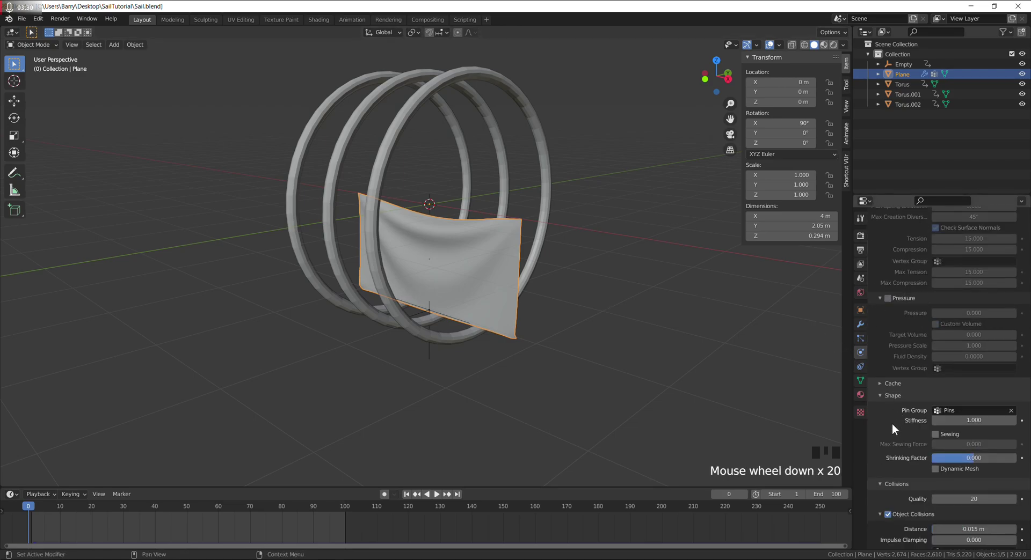
{"action": "left_click", "coordinate": [887, 385]}
{"action": "scroll", "coordinate": [932, 424], "scroll_direction": "down", "scroll_amount": 1}
{"action": "left_click", "coordinate": [971, 415]}
{"action": "type", "text": "100"}
{"action": "key", "text": "Return"}
Bake the cloth simulation and play it back to watch the rings gather the sail
{"action": "left_click", "coordinate": [907, 474]}
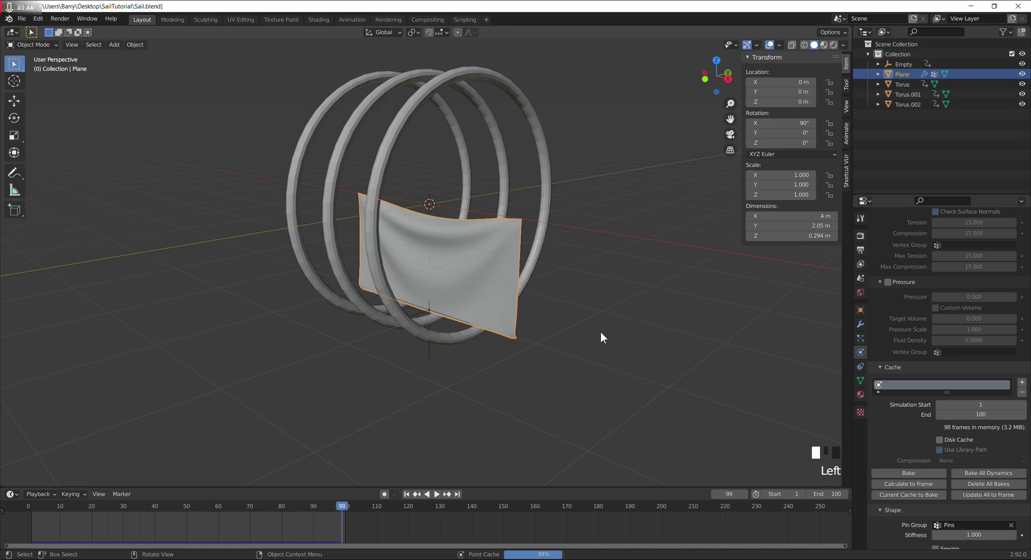
{"action": "key", "text": "space"}
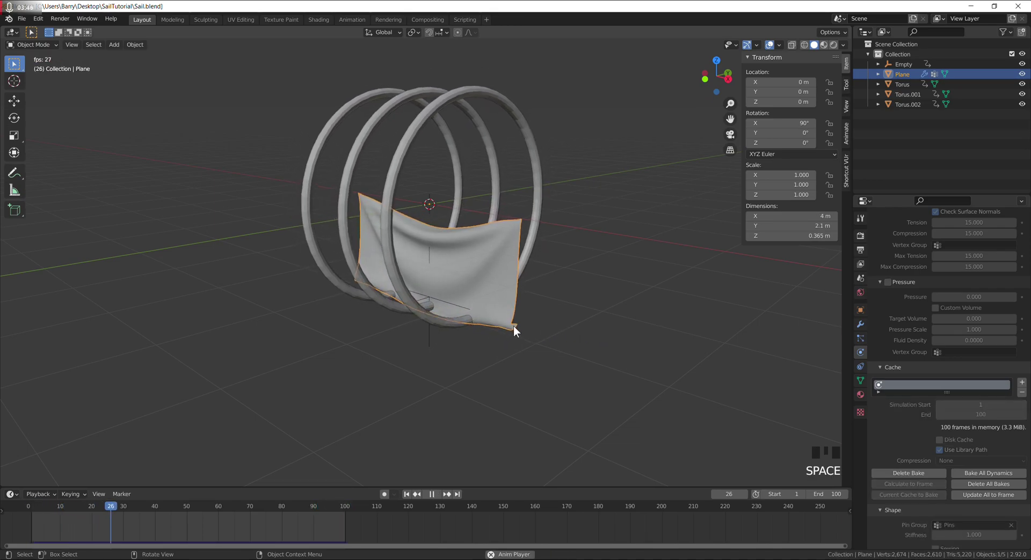
{"action": "key", "text": "space"}
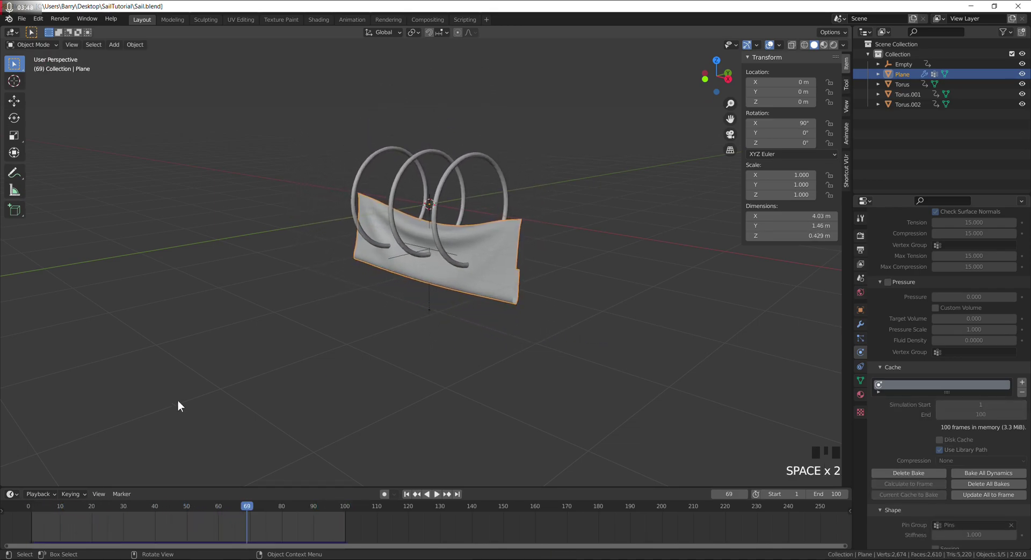
From the start frame, give Torus.001, Torus and Torus.002 Collision physics
{"action": "left_click", "coordinate": [30, 505]}
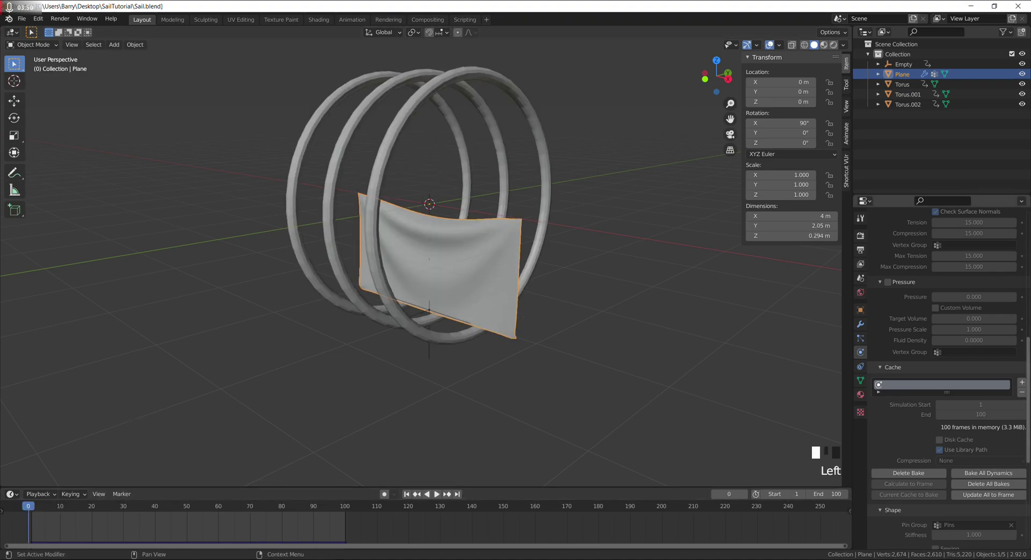
{"action": "left_click", "coordinate": [491, 67]}
{"action": "left_click", "coordinate": [919, 258]}
{"action": "left_click", "coordinate": [361, 121]}
{"action": "left_click", "coordinate": [907, 258]}
{"action": "left_click", "coordinate": [309, 144]}
{"action": "left_click", "coordinate": [925, 258]}
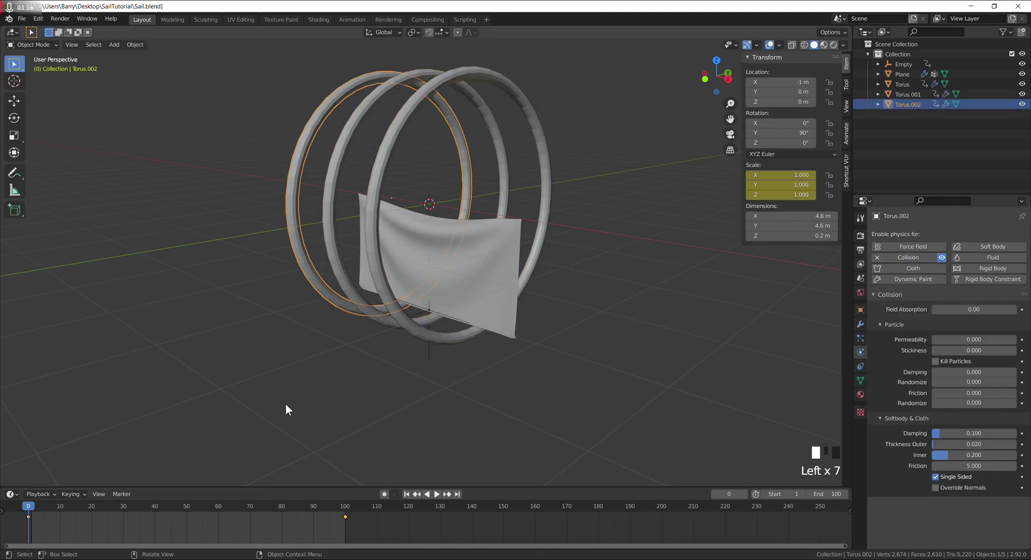
Delete the sail's old cloth bake and bake it again
{"action": "left_click", "coordinate": [442, 240]}
{"action": "scroll", "coordinate": [927, 459], "scroll_direction": "down", "scroll_amount": 20}
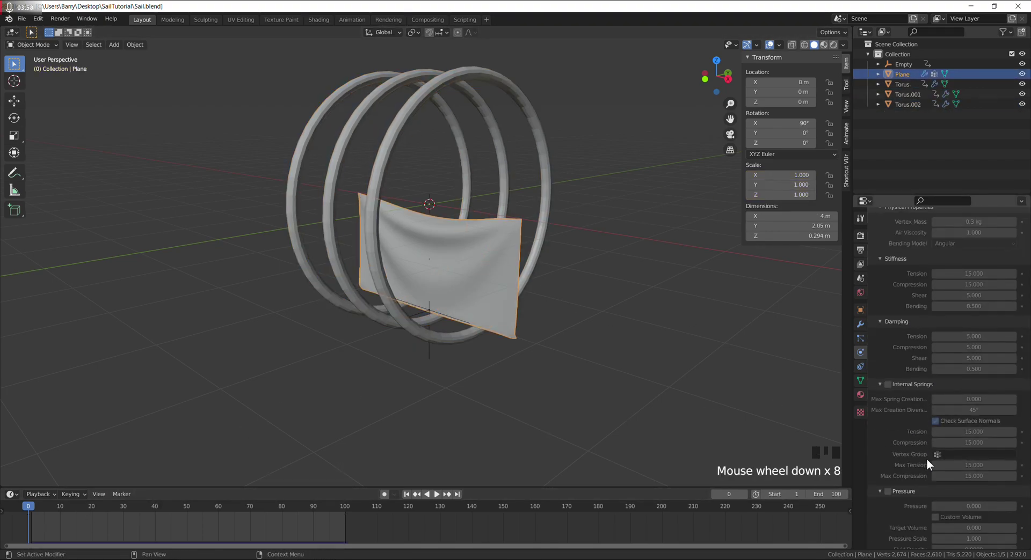
{"action": "left_click", "coordinate": [916, 459]}
{"action": "left_click", "coordinate": [919, 459]}
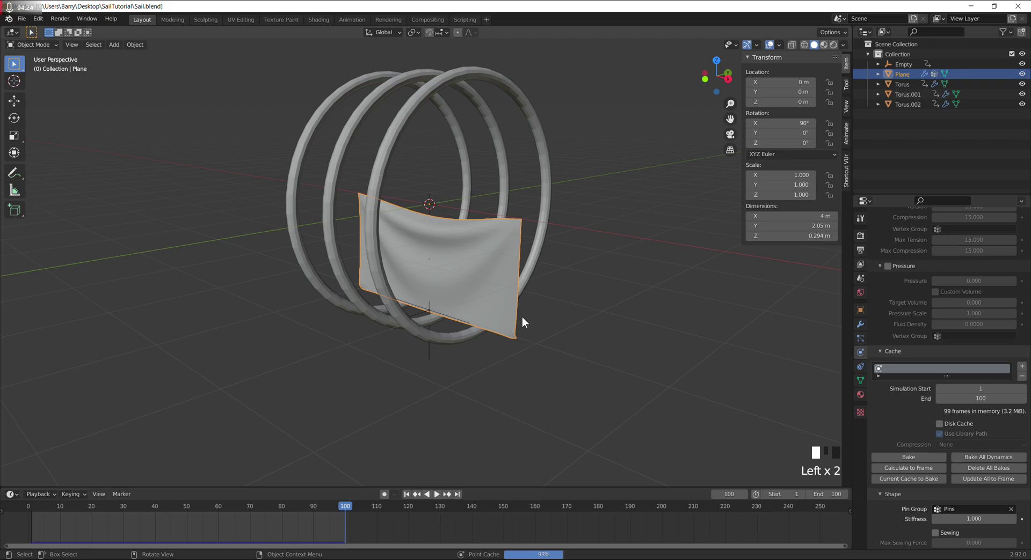
Play the re-baked simulation and stop on frame 99 with a front view
{"action": "key", "text": "space"}
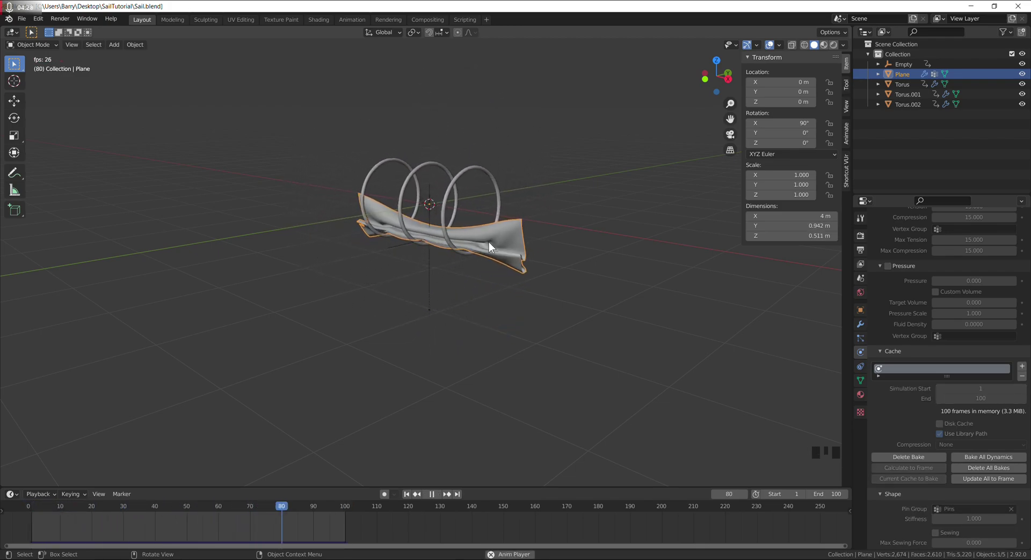
{"action": "key", "text": "space"}
{"action": "left_click", "coordinate": [343, 504]}
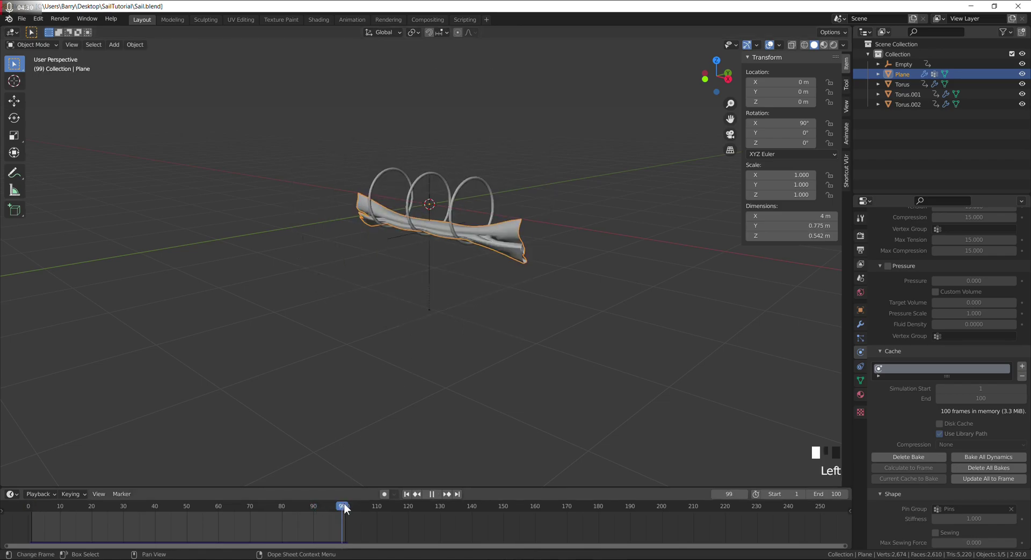
{"action": "scroll", "coordinate": [398, 245], "scroll_direction": "up", "scroll_amount": 4}
{"action": "mouse_move", "coordinate": [398, 245]}
{"action": "middle_mouse_down"}
{"action": "mouse_move", "coordinate": [555, 236]}
{"action": "mouse_move", "coordinate": [476, 228]}
{"action": "mouse_move", "coordinate": [390, 236]}
{"action": "middle_mouse_up"}
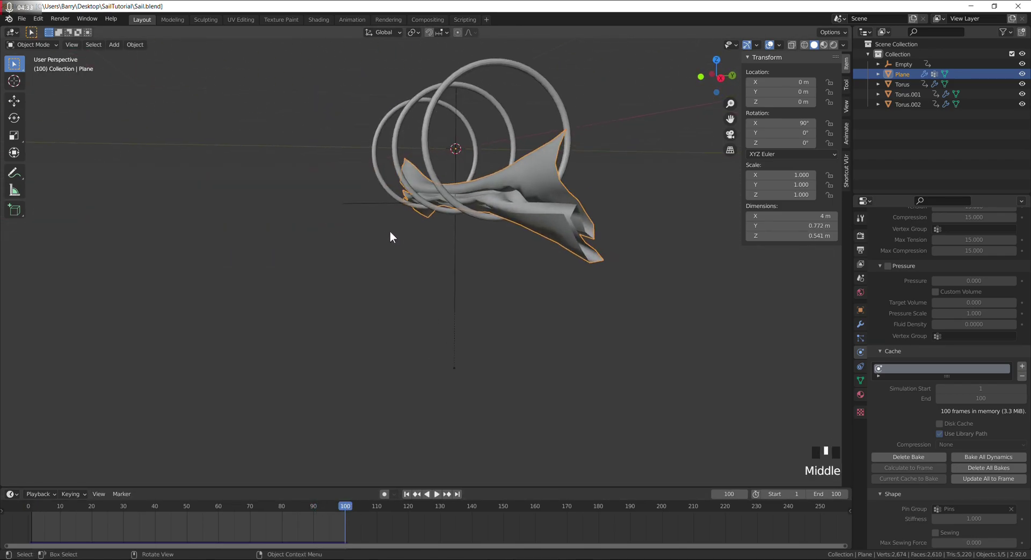
Apply the Cloth modifier as a shape key, remove Hook-Empty, and box-select rings and empty
{"action": "left_click", "coordinate": [860, 324]}
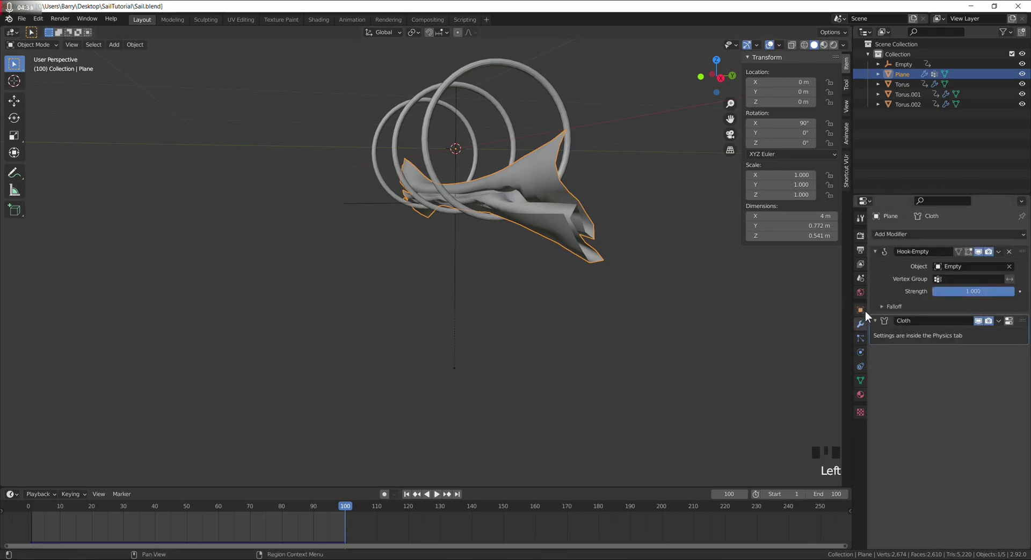
{"action": "left_click", "coordinate": [998, 321]}
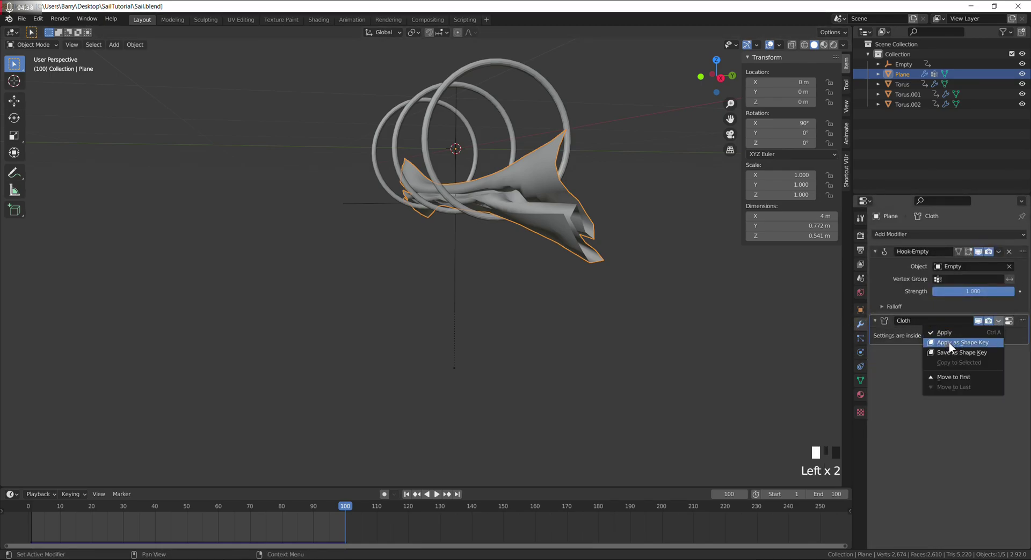
{"action": "left_click", "coordinate": [948, 343]}
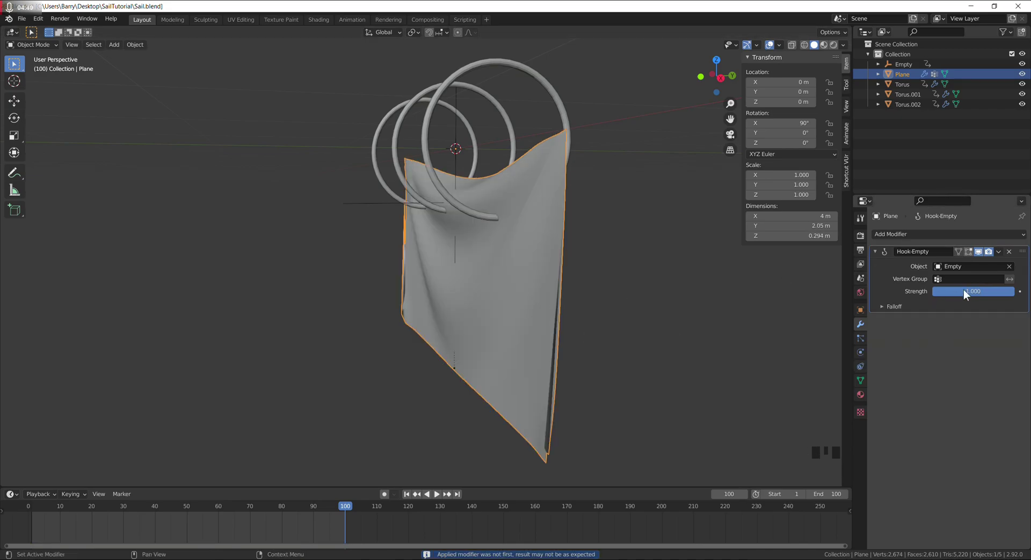
{"action": "left_click", "coordinate": [1008, 251]}
{"action": "middle_click_drag", "start_coordinate": [562, 204], "coordinate": [536, 187]}
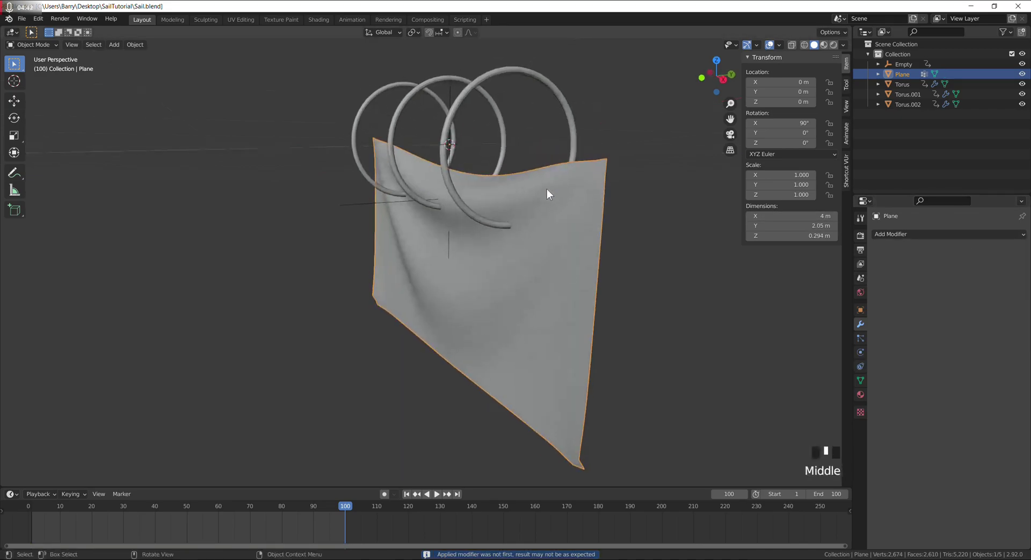
{"action": "left_click_drag", "start_coordinate": [396, 85], "coordinate": [498, 130]}
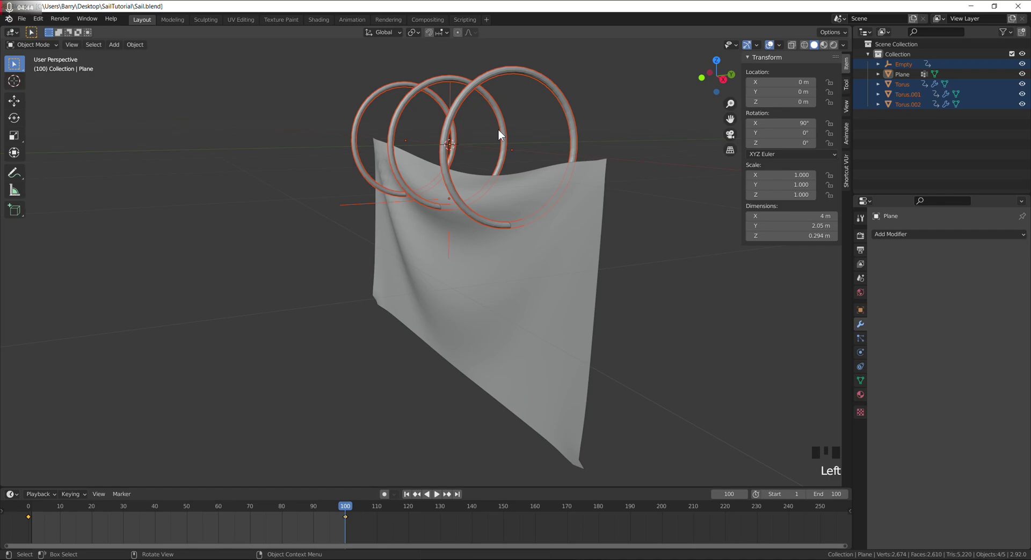
Delete the three rings and the empty
{"action": "key", "text": "x"}
{"action": "left_click", "coordinate": [476, 132]}
{"action": "middle_click_drag", "start_coordinate": [478, 177], "coordinate": [593, 201]}
{"action": "scroll", "coordinate": [529, 215], "scroll_direction": "down", "scroll_amount": 2}
{"action": "middle_click_drag", "start_coordinate": [529, 214], "coordinate": [435, 236]}
Select the sail and test its Cloth shape key value, leaving it at 0
{"action": "left_click", "coordinate": [438, 240]}
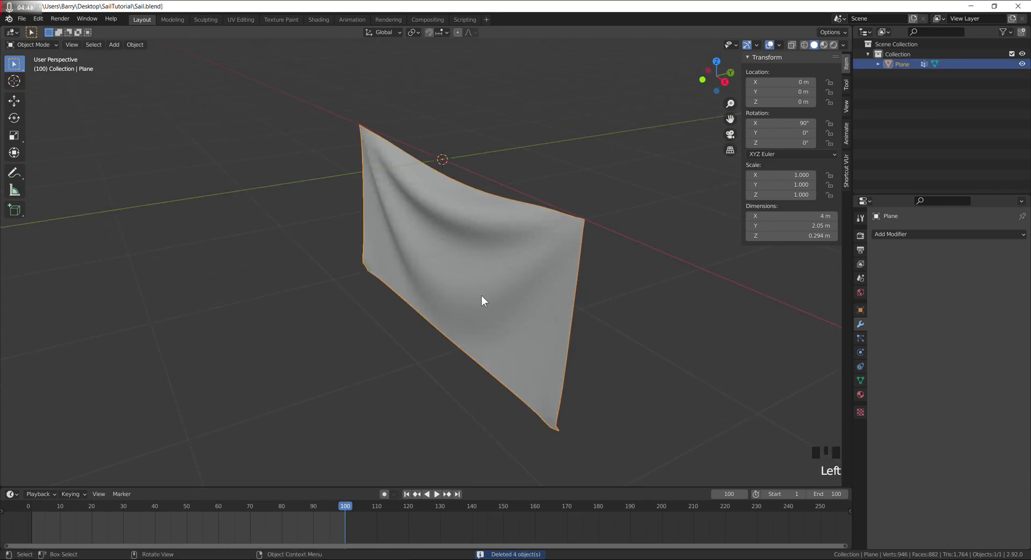
{"action": "left_click", "coordinate": [859, 379]}
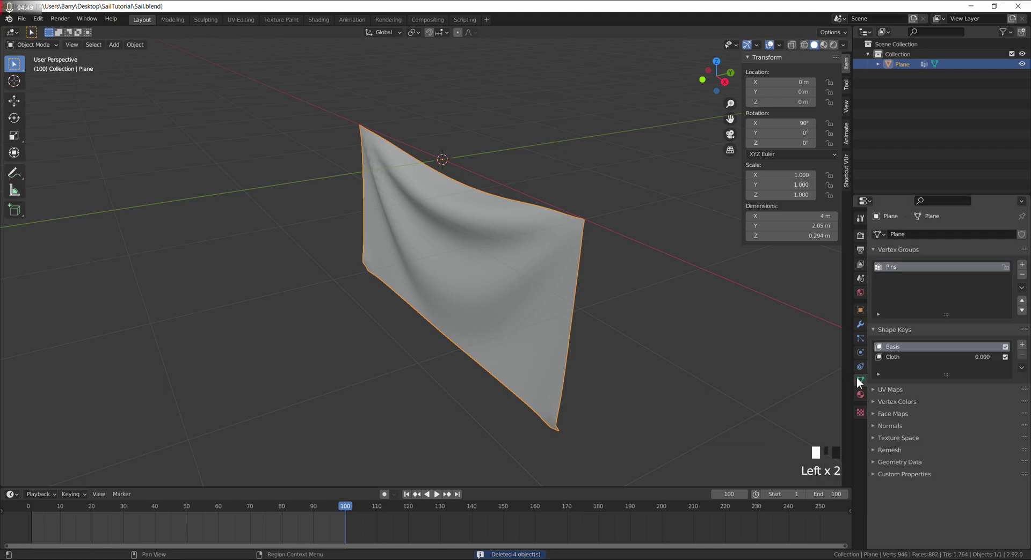
{"action": "left_click", "coordinate": [897, 357]}
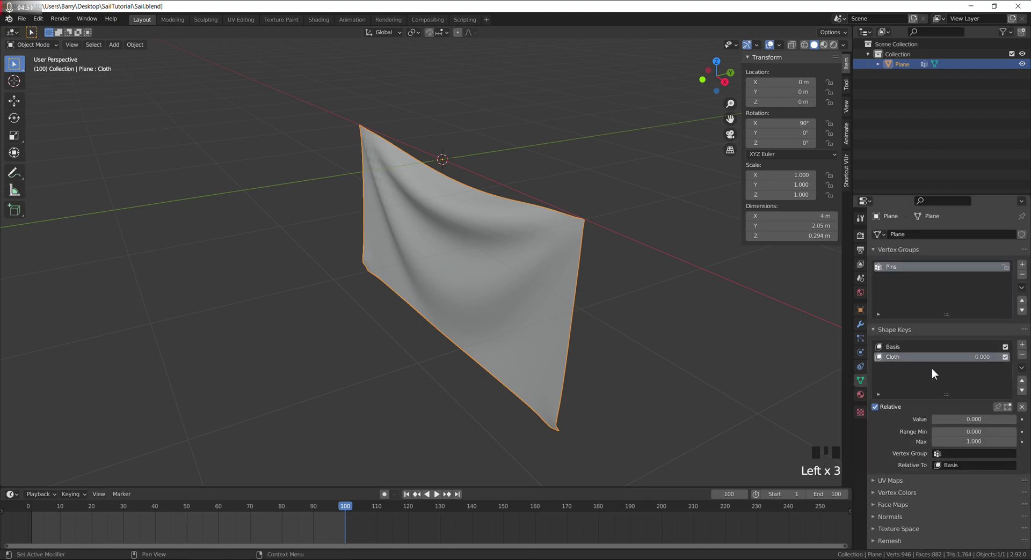
{"action": "mouse_move", "coordinate": [952, 417]}
{"action": "left_mouse_down"}
{"action": "mouse_move", "coordinate": [998, 419]}
{"action": "mouse_move", "coordinate": [953, 418]}
{"action": "left_mouse_up"}
Rename the Cloth shape key to RollUp
{"action": "left_click", "coordinate": [890, 354]}
{"action": "double_click", "coordinate": [890, 355]}
{"action": "type", "text": "Rollup"}
{"action": "key", "text": "Return"}
{"action": "triple_click", "coordinate": [897, 356]}
{"action": "type", "text": "U"}
{"action": "key", "text": "Return"}
{"action": "middle_click_drag", "start_coordinate": [698, 286], "coordinate": [386, 252]}
Add a Wind force field and move it along the Y axis
{"action": "scroll", "coordinate": [397, 243], "scroll_direction": "down", "scroll_amount": 3}
{"action": "left_click", "coordinate": [369, 254]}
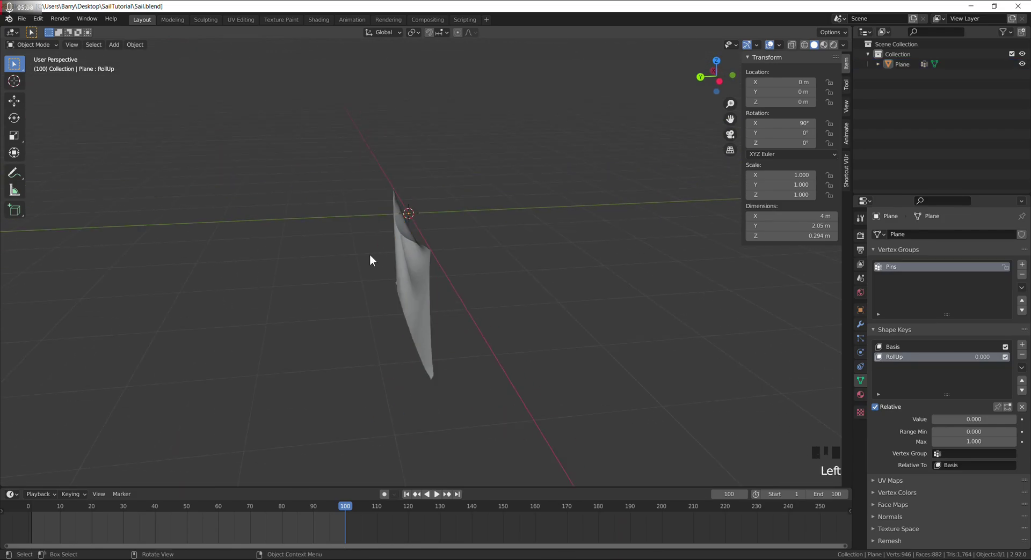
{"action": "key", "text": "shift+a"}
{"action": "mouse_move", "coordinate": [356, 427]}
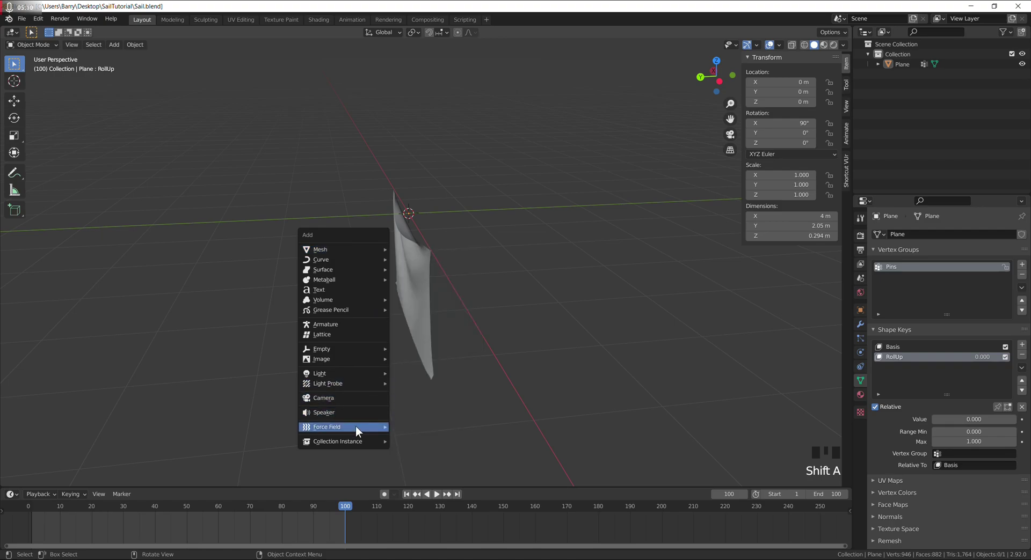
{"action": "left_click", "coordinate": [417, 308]}
{"action": "middle_click_drag", "start_coordinate": [450, 259], "coordinate": [455, 251]}
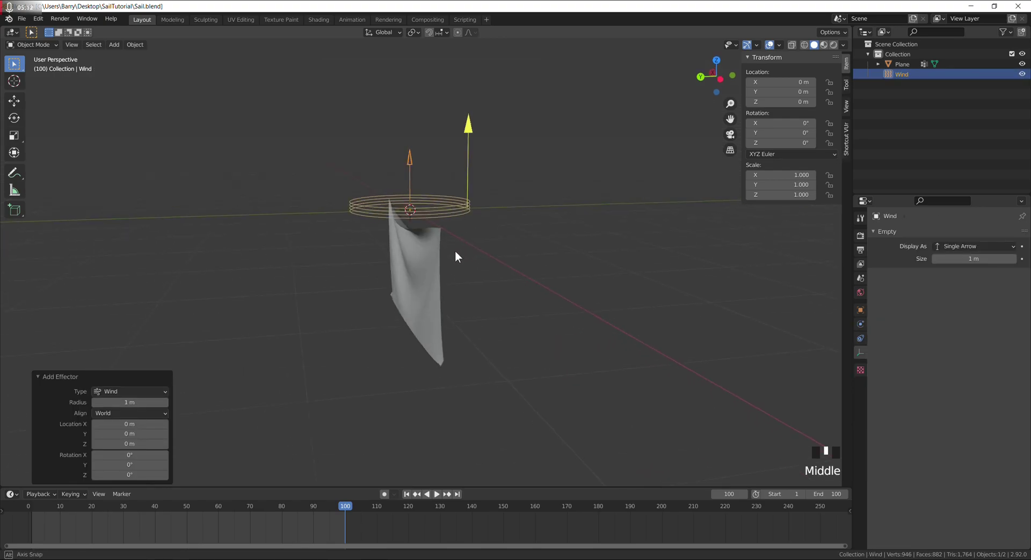
{"action": "key", "text": "g"}
{"action": "key", "text": "y"}
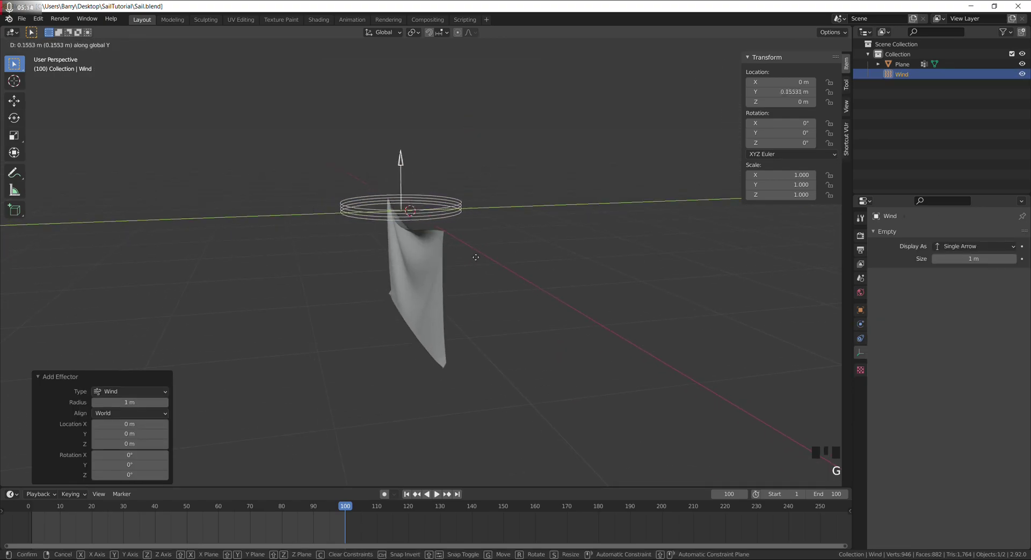
{"action": "left_click", "coordinate": [528, 266]}
{"action": "middle_click_drag", "start_coordinate": [528, 266], "coordinate": [351, 276]}
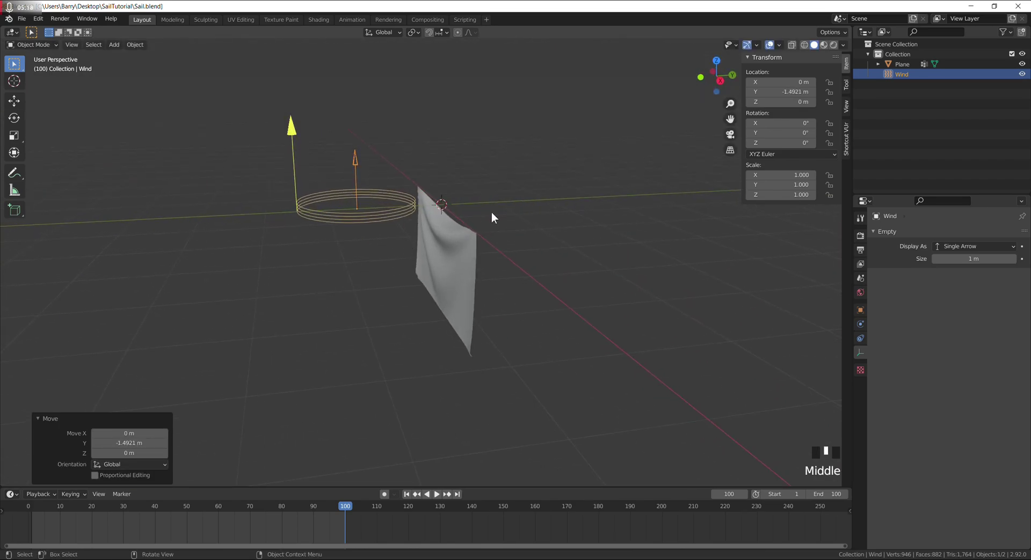
Tilt the Wind field about −70° around X, refining it in Right Ortho view
{"action": "key", "text": "r"}
{"action": "key", "text": "x"}
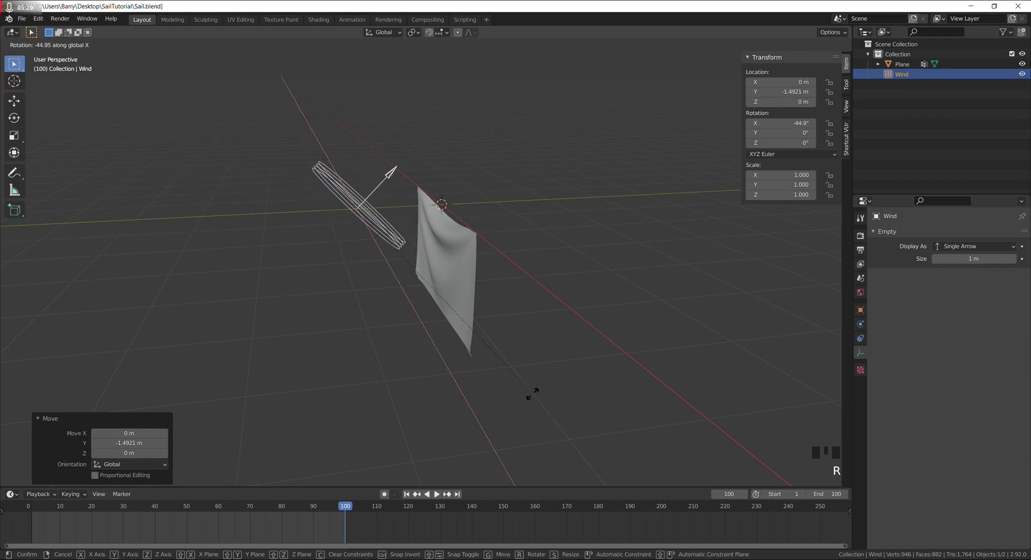
{"action": "left_click", "coordinate": [504, 224]}
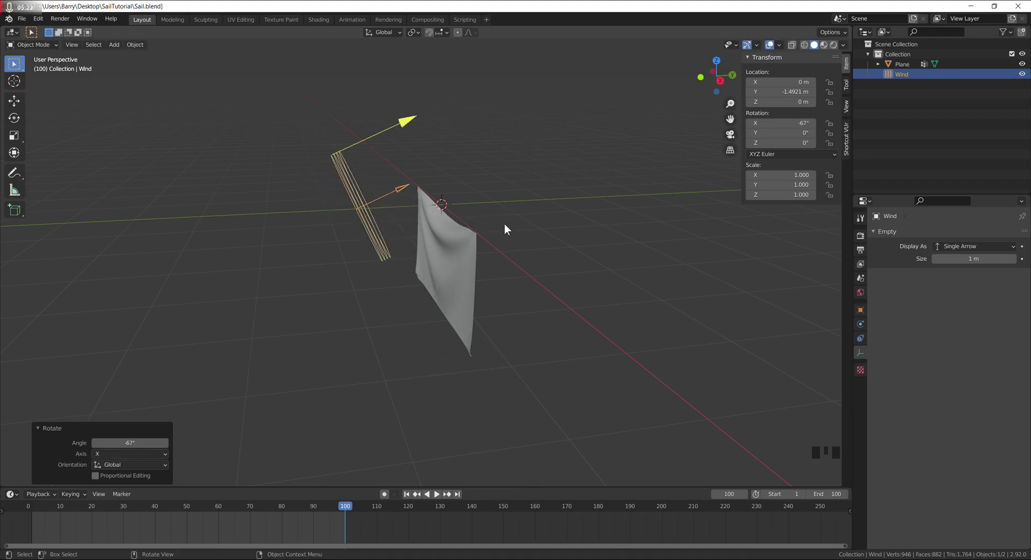
{"action": "key", "text": "KP_3"}
{"action": "key", "text": "r"}
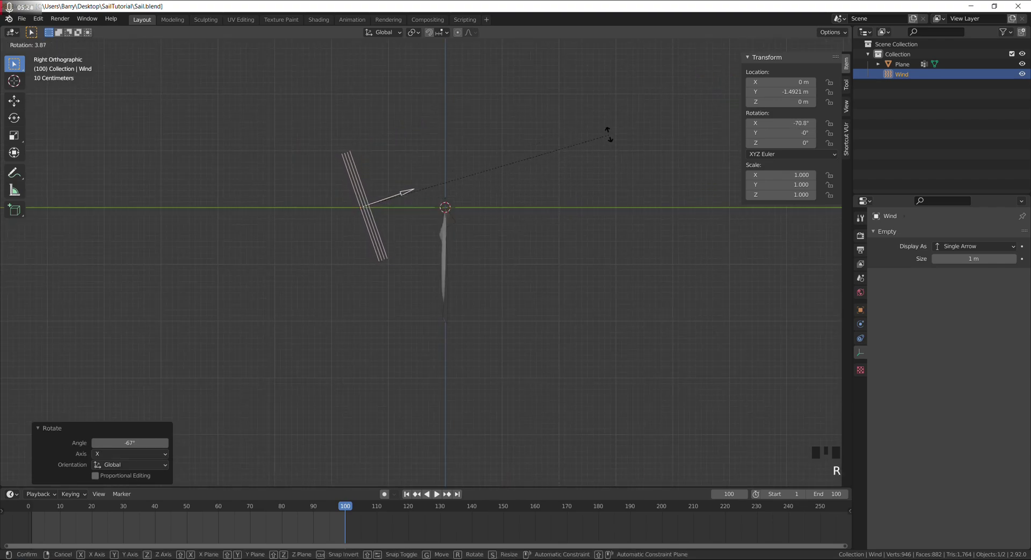
{"action": "left_click", "coordinate": [604, 127]}
Set the Wind force field's Strength to 500
{"action": "left_click", "coordinate": [861, 325]}
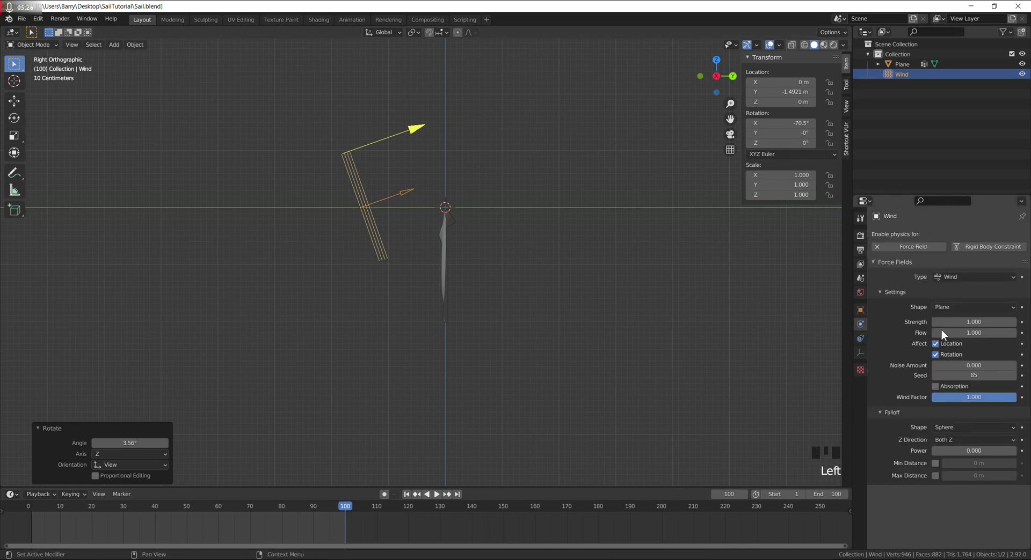
{"action": "double_click", "coordinate": [969, 323]}
{"action": "type", "text": "500"}
{"action": "key", "text": "Return"}
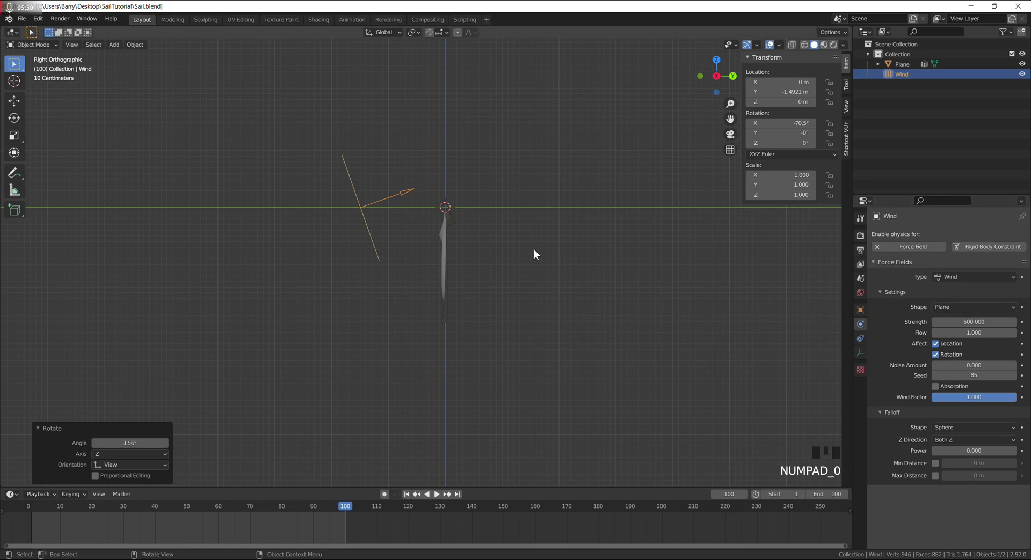
{"action": "middle_click_drag", "start_coordinate": [537, 253], "coordinate": [510, 261]}
{"action": "scroll", "coordinate": [505, 267], "scroll_direction": "up", "scroll_amount": 2}
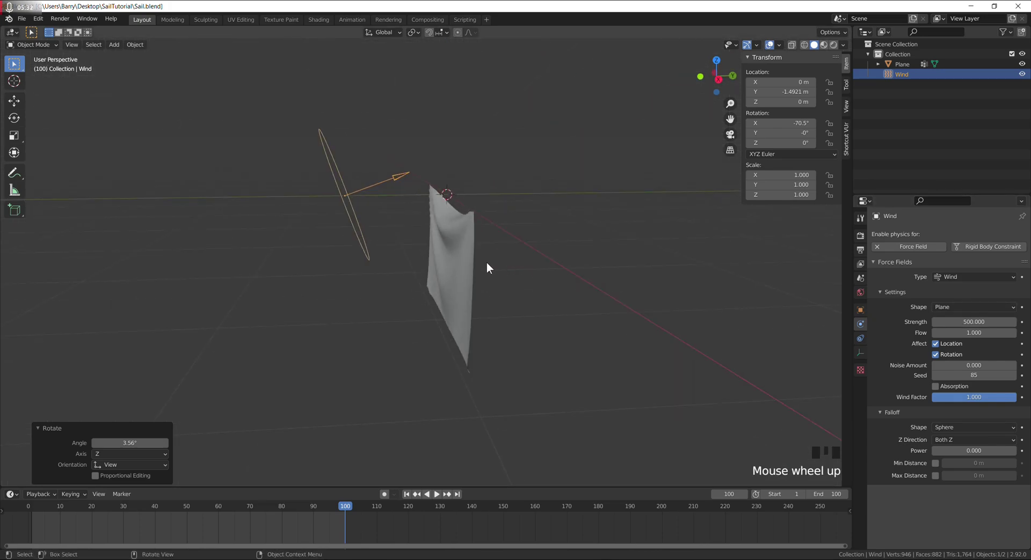
Enable Cloth physics on the sail and set its Pin Group to Pins
{"action": "left_click", "coordinate": [463, 258]}
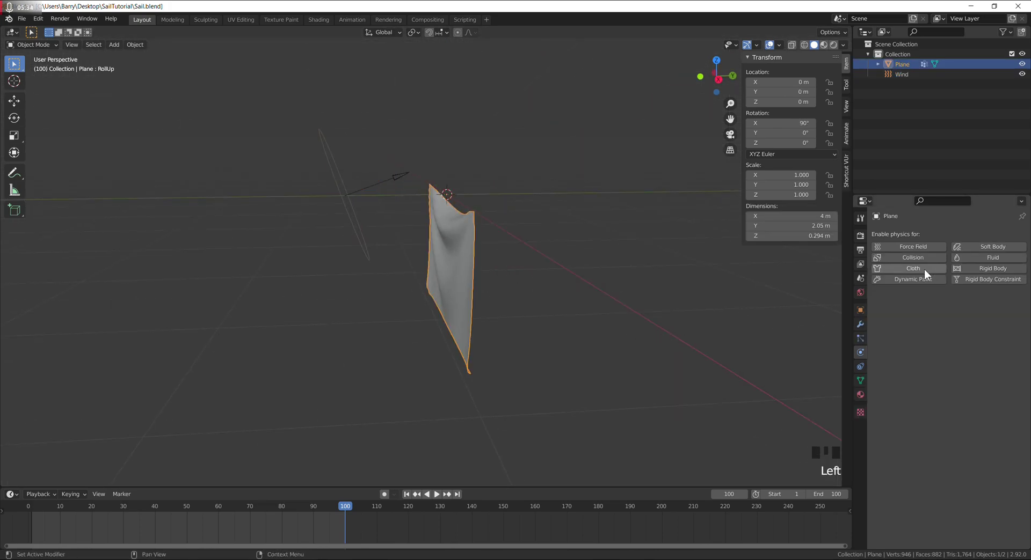
{"action": "left_click", "coordinate": [914, 268]}
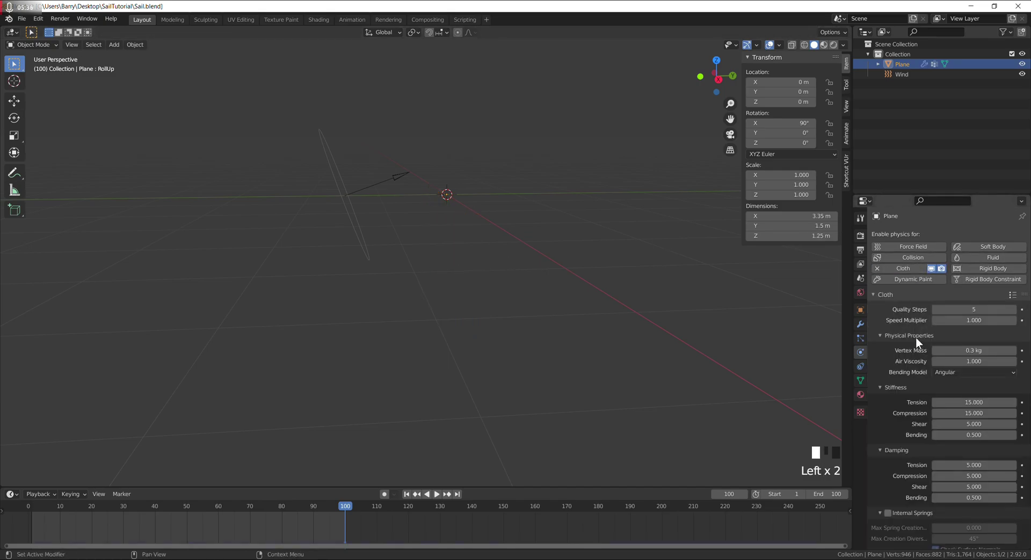
{"action": "left_click", "coordinate": [27, 507]}
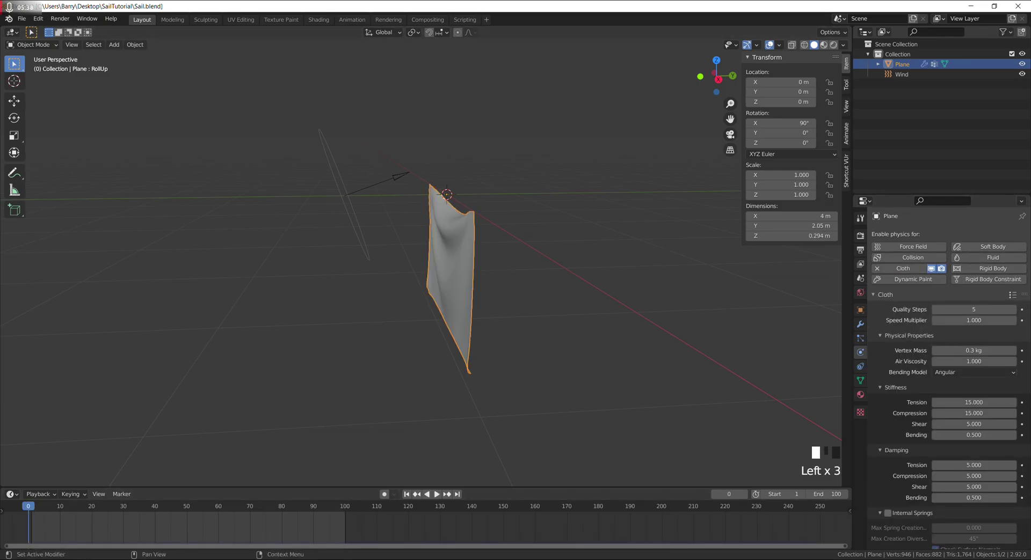
{"action": "scroll", "coordinate": [932, 430], "scroll_direction": "down", "scroll_amount": 19}
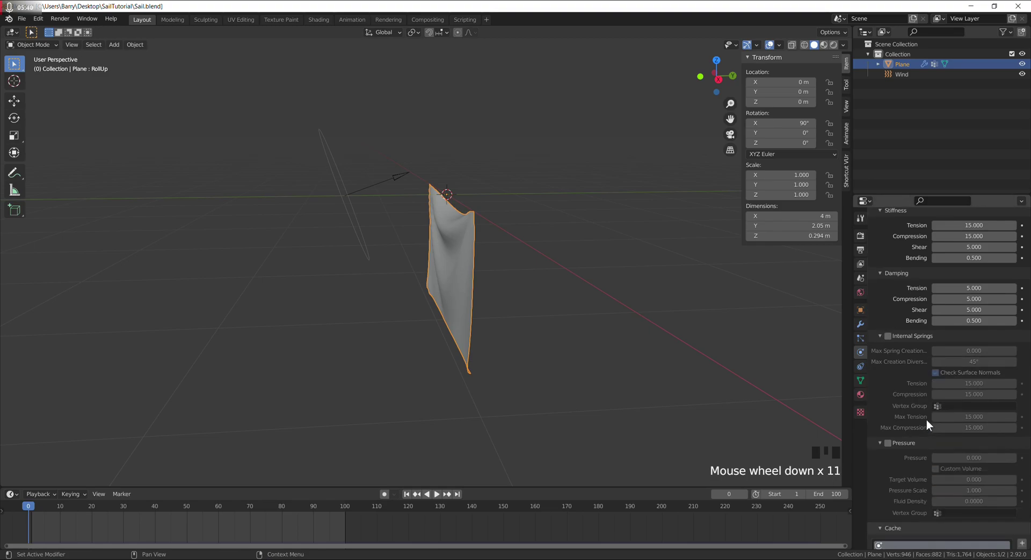
{"action": "scroll", "coordinate": [921, 421], "scroll_direction": "down", "scroll_amount": 10}
{"action": "left_click", "coordinate": [956, 397]}
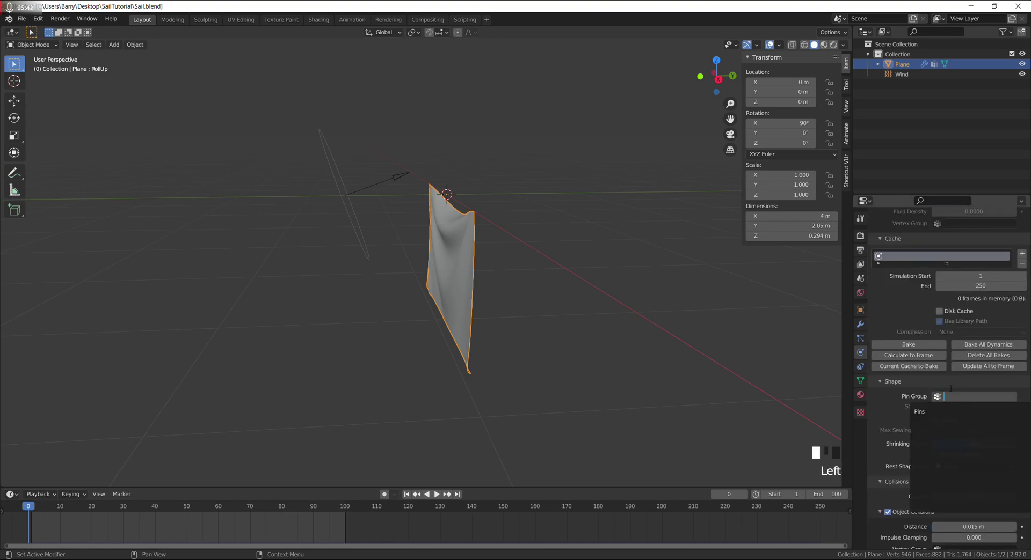
{"action": "left_click", "coordinate": [935, 412]}
Set the cloth Quality Steps to 10
{"action": "scroll", "coordinate": [921, 434], "scroll_direction": "down", "scroll_amount": 6}
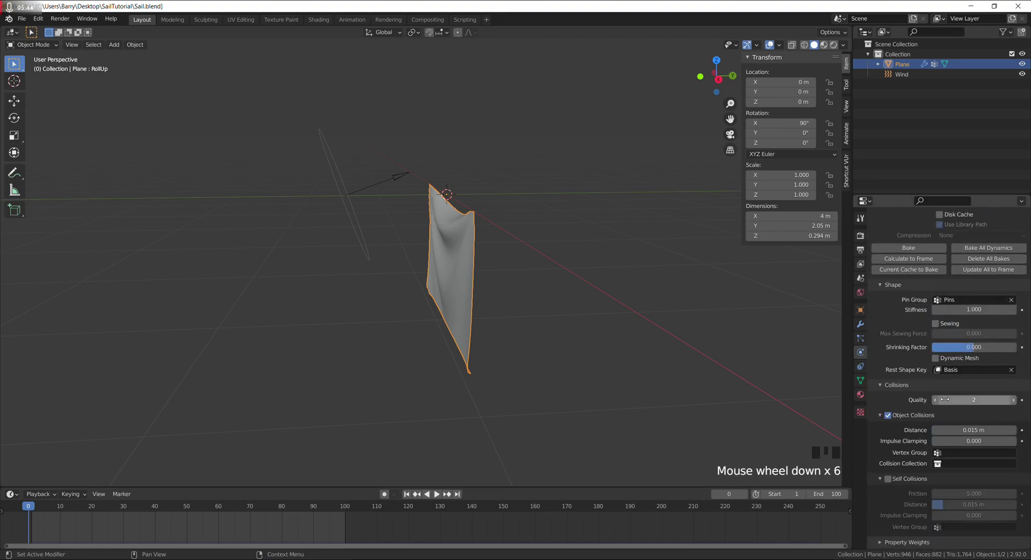
{"action": "scroll", "coordinate": [918, 382], "scroll_direction": "up", "scroll_amount": 20}
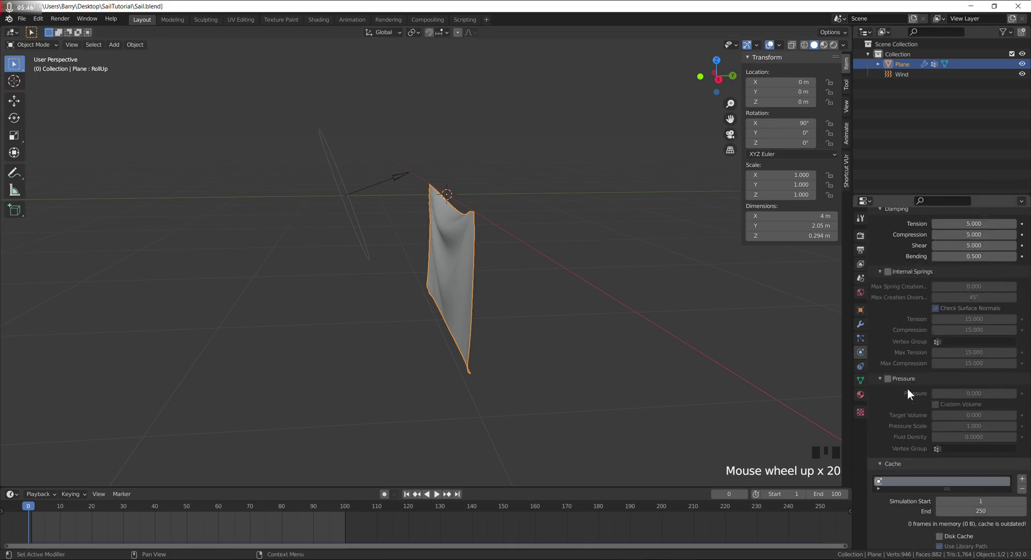
{"action": "scroll", "coordinate": [915, 379], "scroll_direction": "up", "scroll_amount": 6}
{"action": "left_click", "coordinate": [952, 275]}
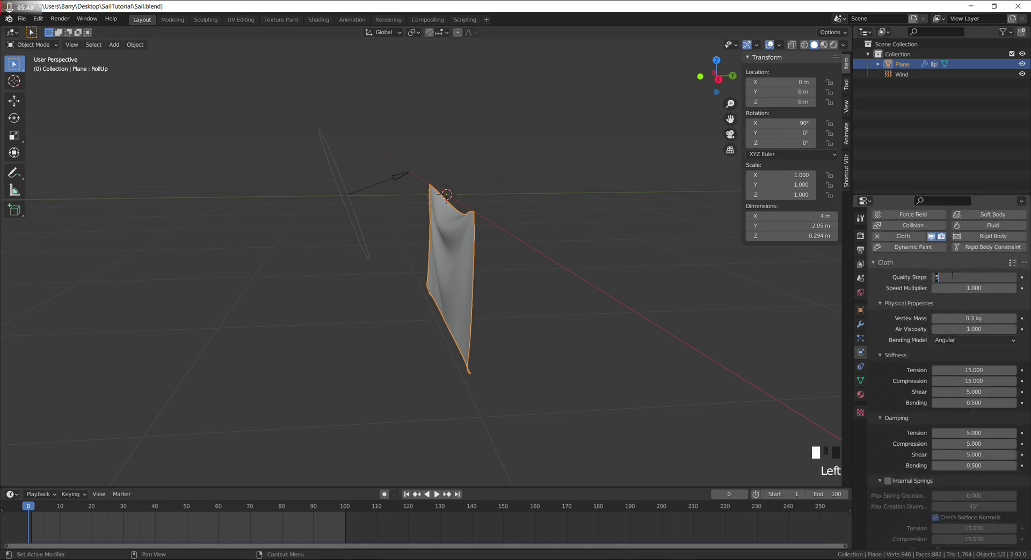
{"action": "type", "text": "10"}
{"action": "key", "text": "Return"}
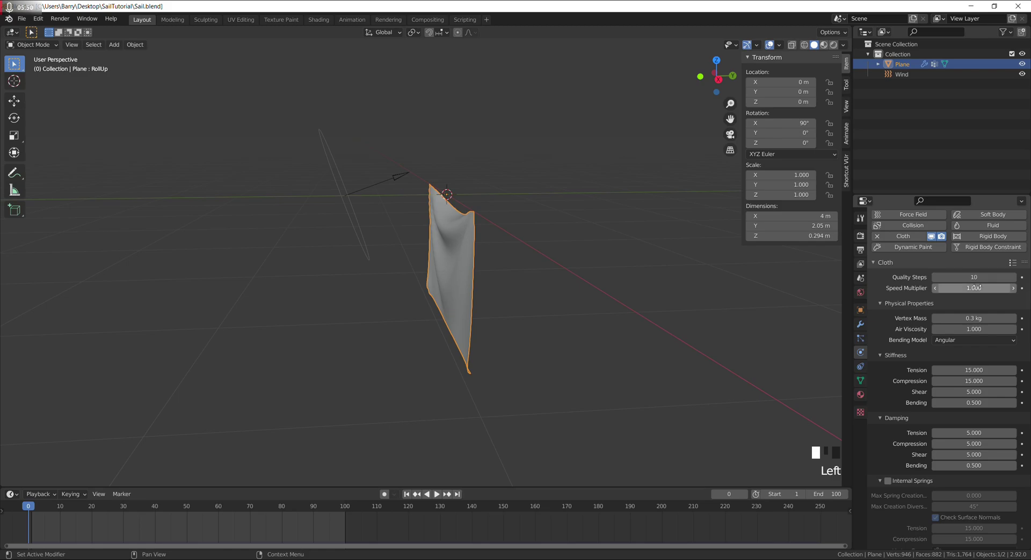
Play the simulation and scrub to frame 97 to see the sail billow
{"action": "middle_click_drag", "start_coordinate": [627, 307], "coordinate": [530, 295]}
{"action": "key", "text": "space"}
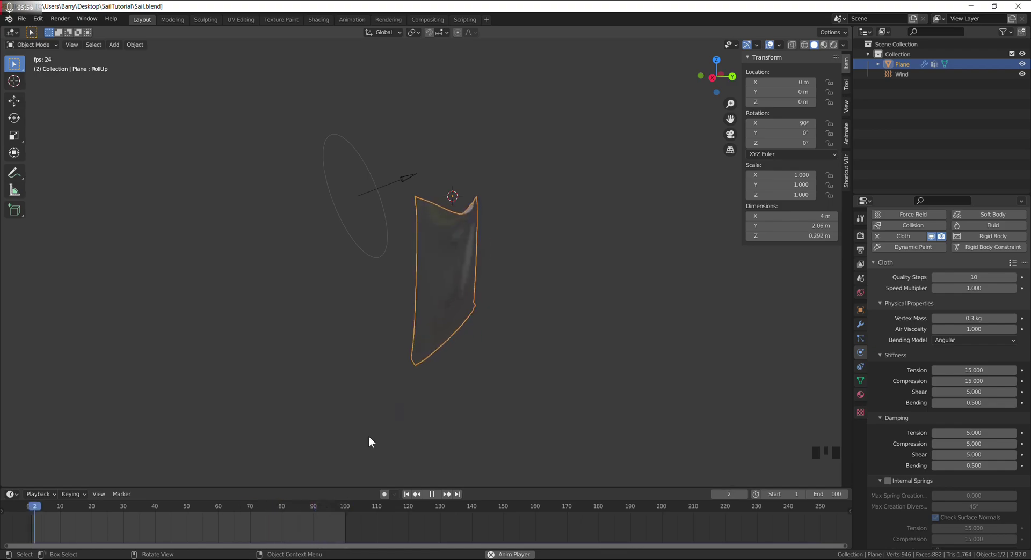
{"action": "key", "text": "space"}
{"action": "left_click", "coordinate": [323, 505]}
{"action": "mouse_move", "coordinate": [323, 506]}
{"action": "left_mouse_down"}
{"action": "mouse_move", "coordinate": [265, 505]}
{"action": "mouse_move", "coordinate": [348, 503]}
{"action": "mouse_move", "coordinate": [336, 503]}
{"action": "left_mouse_up"}
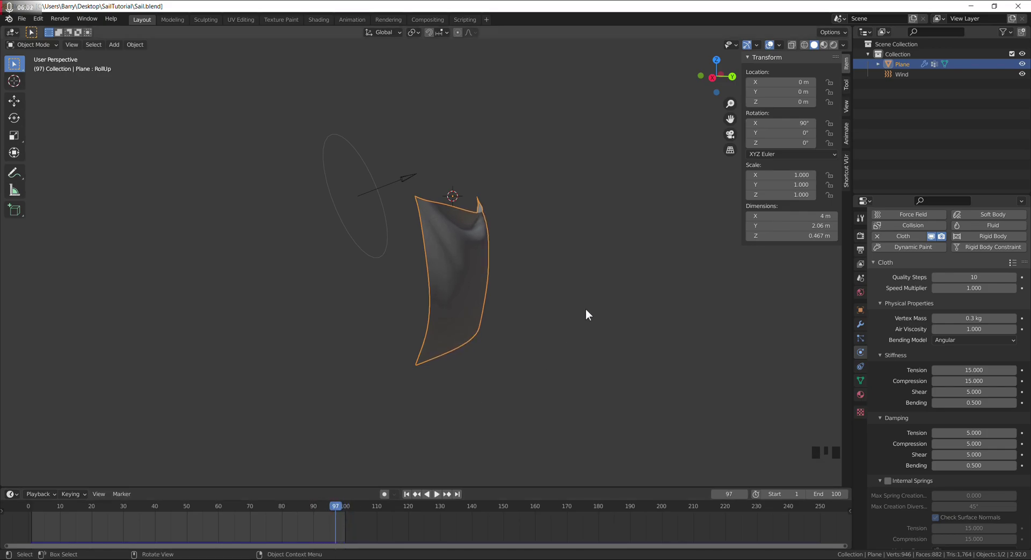
{"action": "middle_click_drag", "start_coordinate": [580, 305], "coordinate": [499, 307]}
{"action": "left_click", "coordinate": [860, 325]}
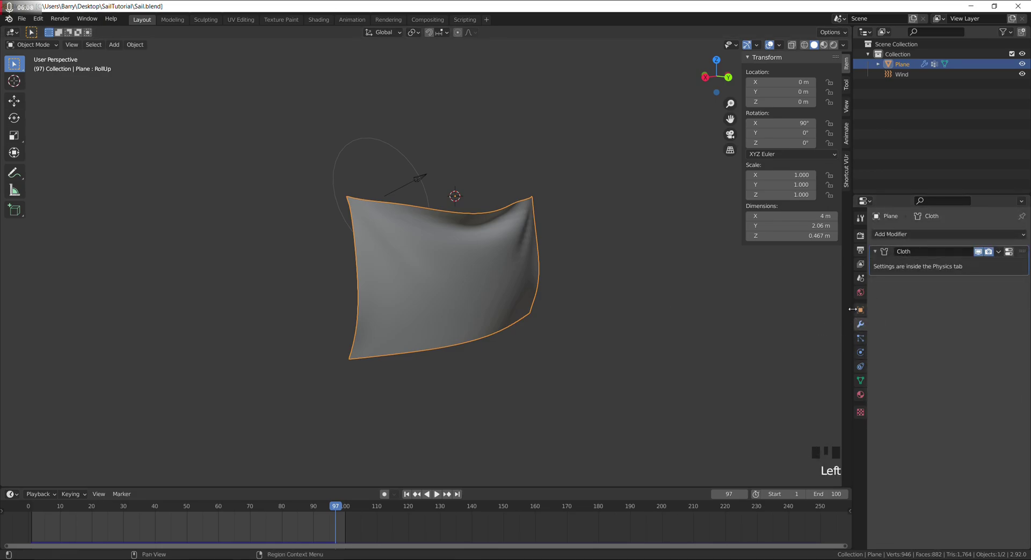
Apply the Cloth modifier as a shape key and delete the Wind force field
{"action": "left_click", "coordinate": [998, 252]}
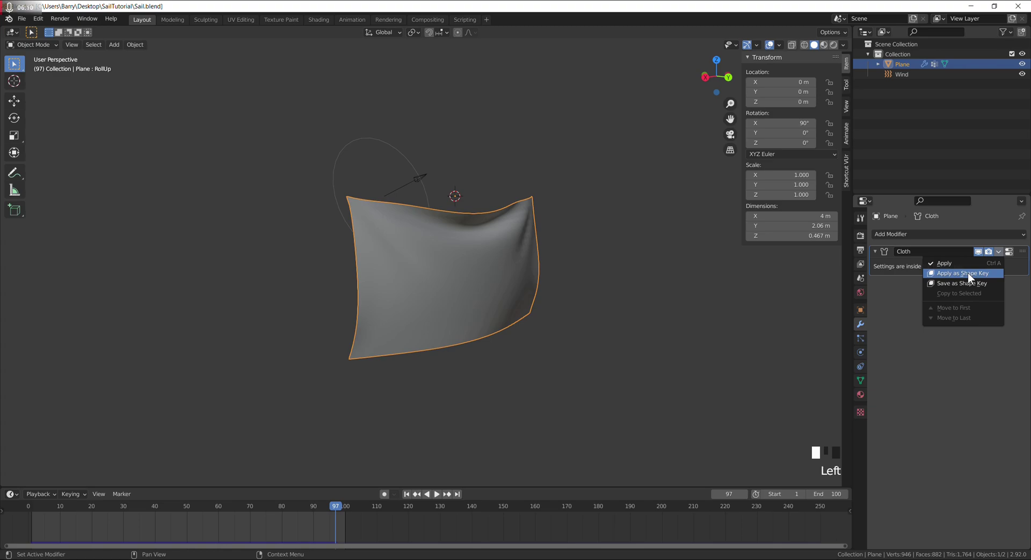
{"action": "left_click", "coordinate": [968, 273]}
{"action": "left_click", "coordinate": [333, 175]}
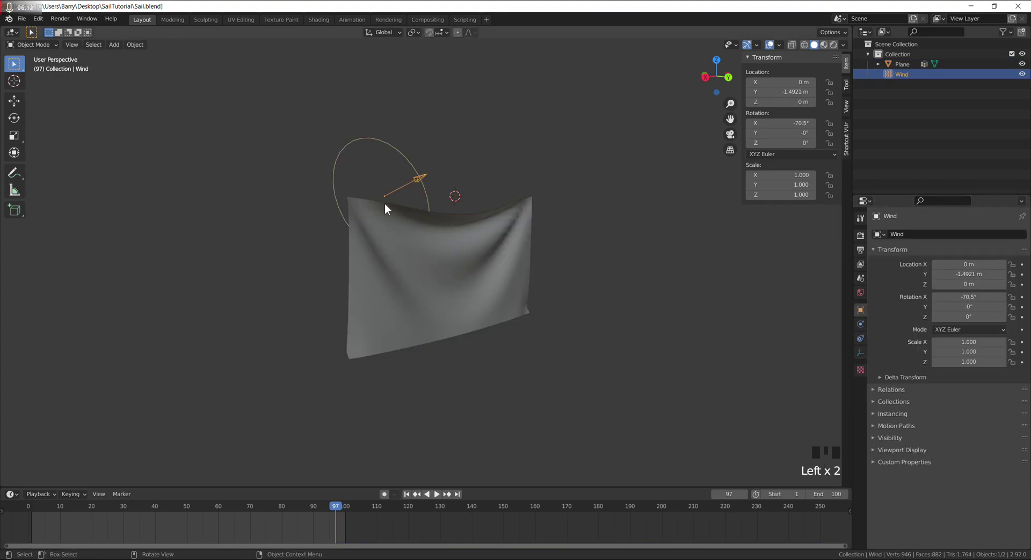
{"action": "key", "text": "Delete"}
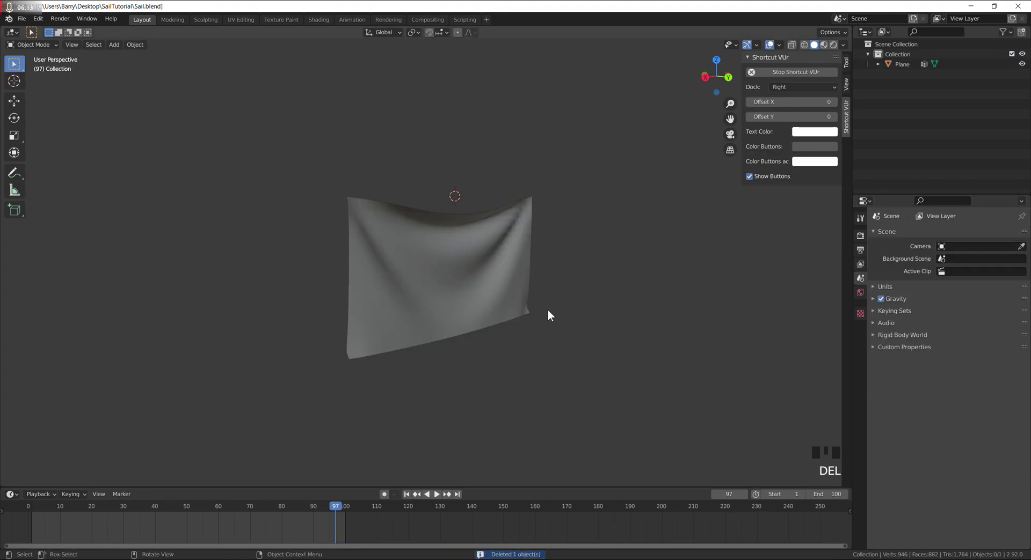
Rename the new Cloth shape key to Wind and preview its deformation
{"action": "left_click", "coordinate": [443, 315]}
{"action": "left_click", "coordinate": [859, 381]}
{"action": "left_click", "coordinate": [894, 368]}
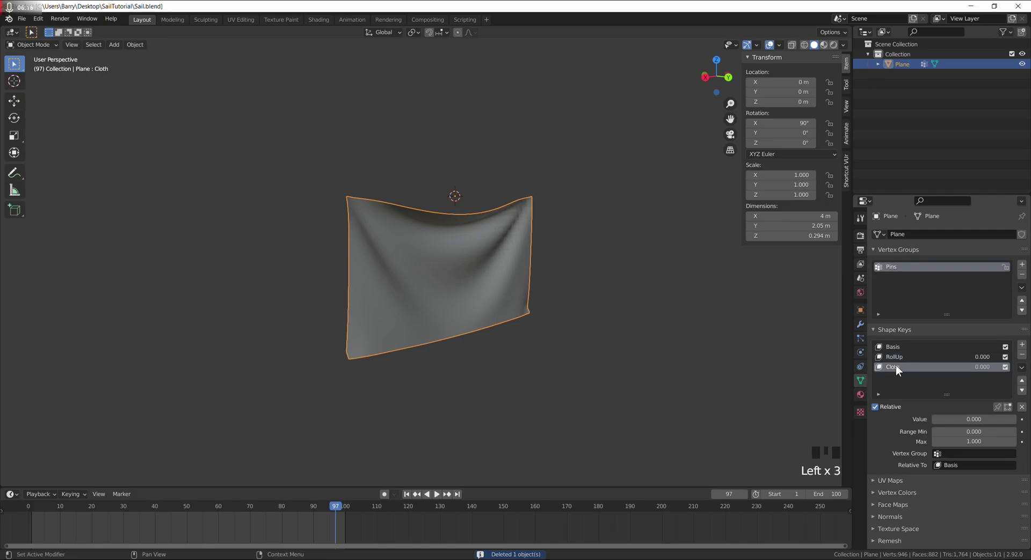
{"action": "double_click", "coordinate": [893, 367]}
{"action": "type", "text": "Wind"}
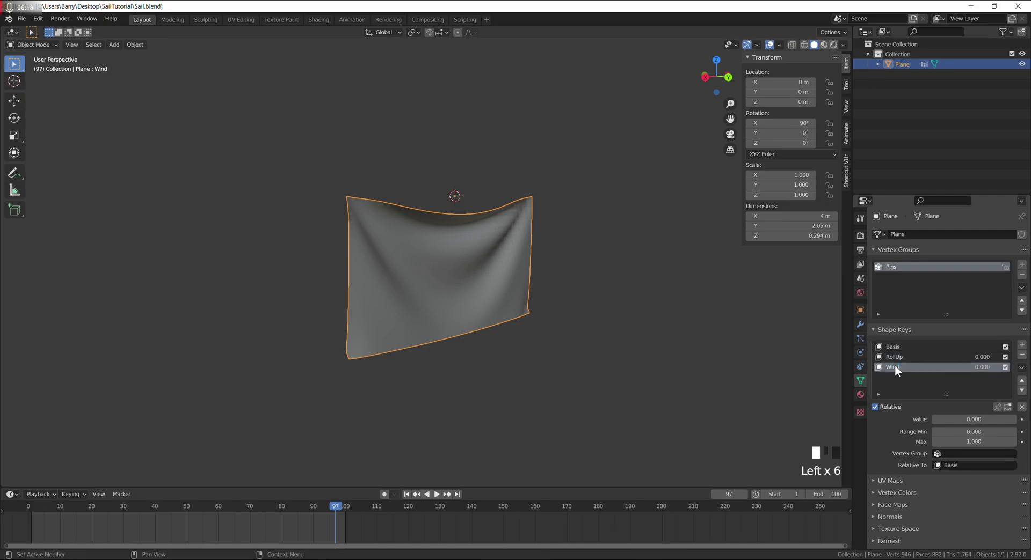
{"action": "left_click_drag", "start_coordinate": [961, 419], "coordinate": [934, 419]}
{"action": "middle_click_drag", "start_coordinate": [563, 253], "coordinate": [513, 252]}
{"action": "left_click", "coordinate": [914, 357]}
{"action": "left_click", "coordinate": [907, 365]}
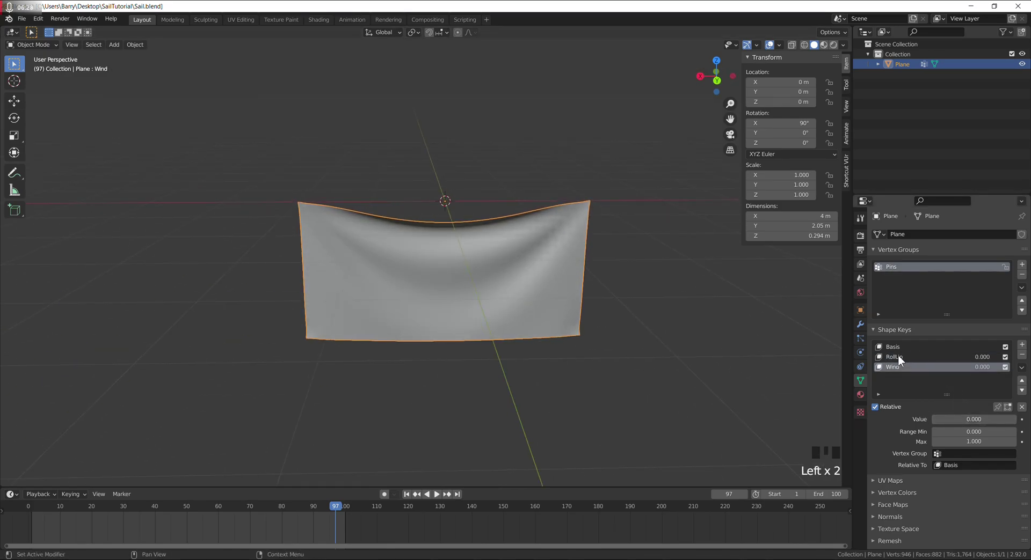
Switch between the RollUp and Wind shape keys to compare them
{"action": "left_click", "coordinate": [897, 356]}
{"action": "left_click", "coordinate": [895, 366]}
{"action": "left_click", "coordinate": [894, 357]}
{"action": "left_click", "coordinate": [893, 367]}
{"action": "middle_click_drag", "start_coordinate": [457, 302], "coordinate": [492, 291]}
Add an armature at the origin and a duplicate 2 m below on Z
{"action": "key", "text": "shift+a"}
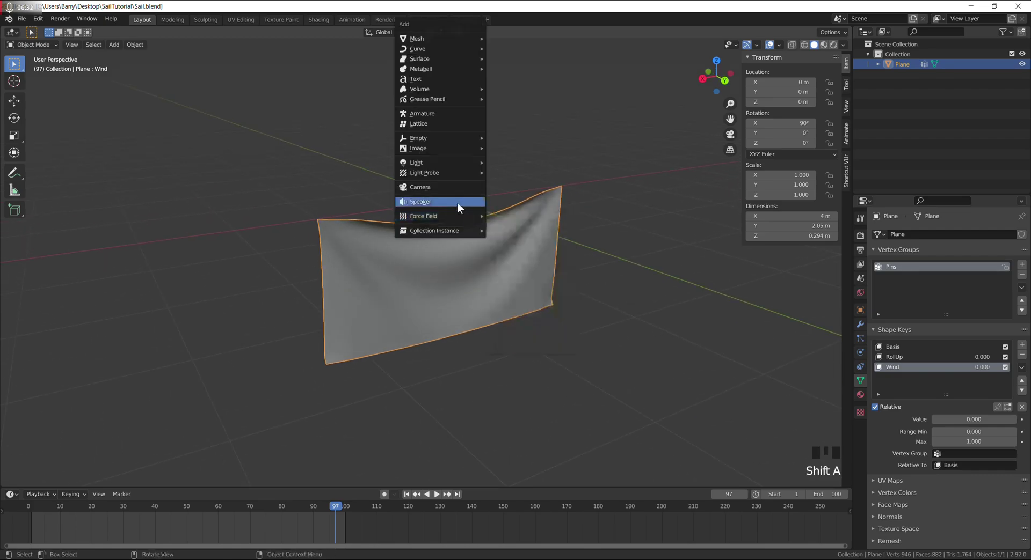
{"action": "left_click", "coordinate": [430, 111]}
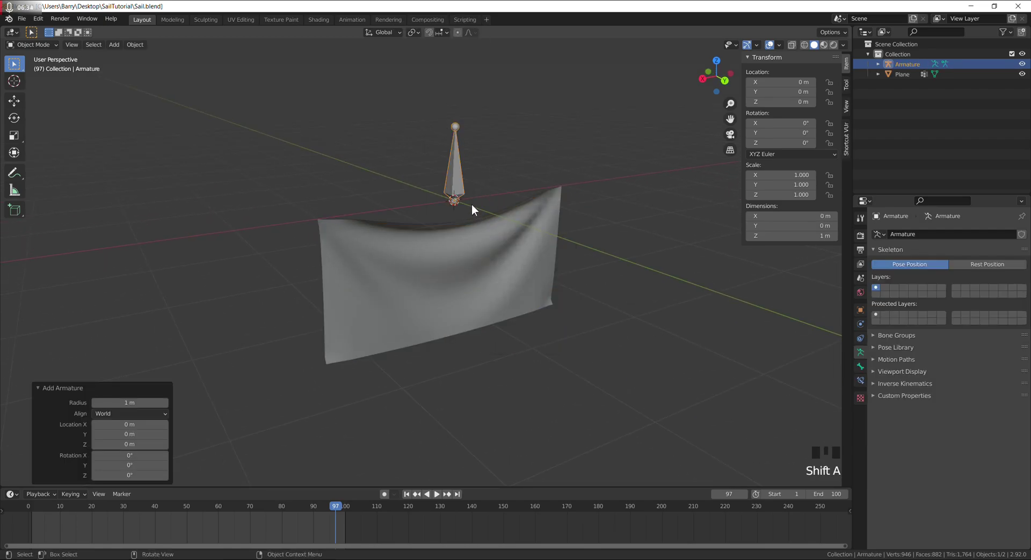
{"action": "key", "text": "shift+d"}
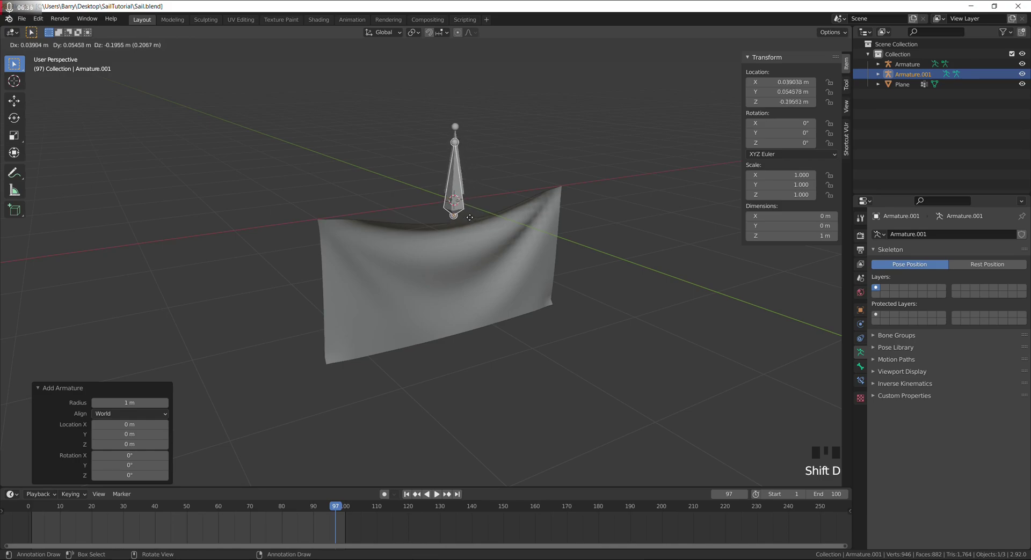
{"action": "type", "text": "z"}
{"action": "type", "text": "-2"}
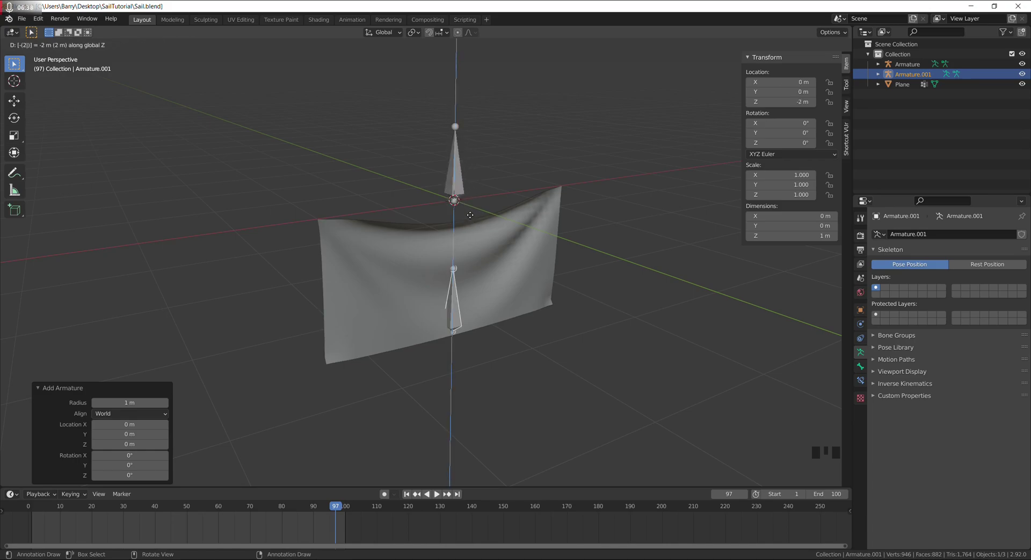
{"action": "key", "text": "Return"}
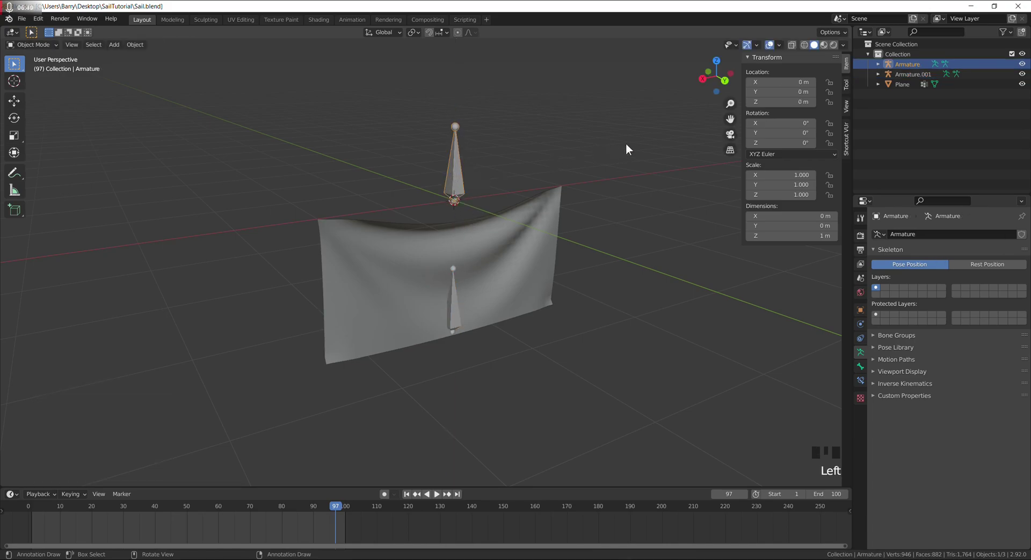
Rename the armatures RollUpDriver and WindDriver in the Outliner
{"action": "double_click", "coordinate": [907, 64]}
{"action": "type", "text": "Ro"}
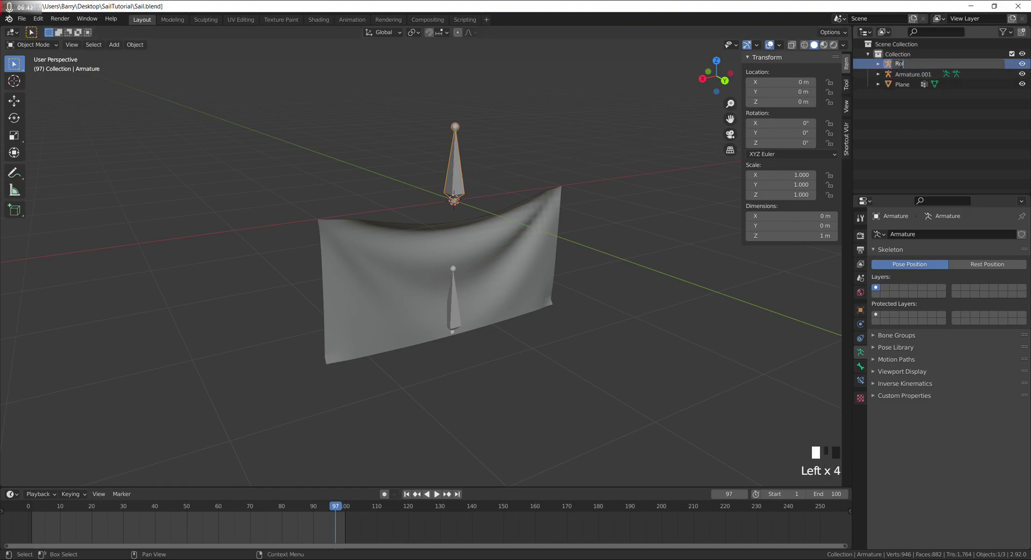
{"action": "type", "text": "llUpDriver"}
{"action": "key", "text": "Return"}
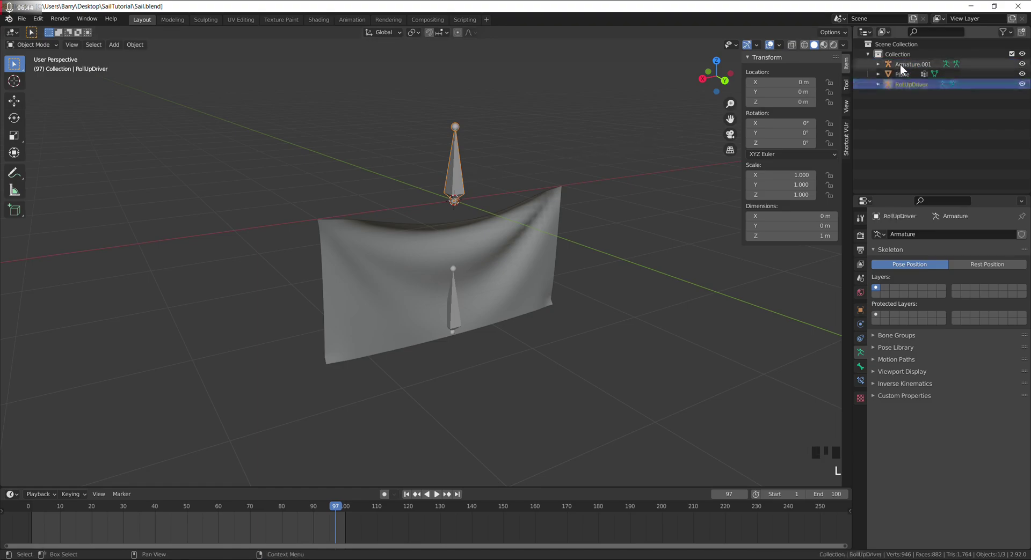
{"action": "double_click", "coordinate": [900, 65]}
{"action": "type", "text": "WindR"}
{"action": "key", "text": "BackSpace"}
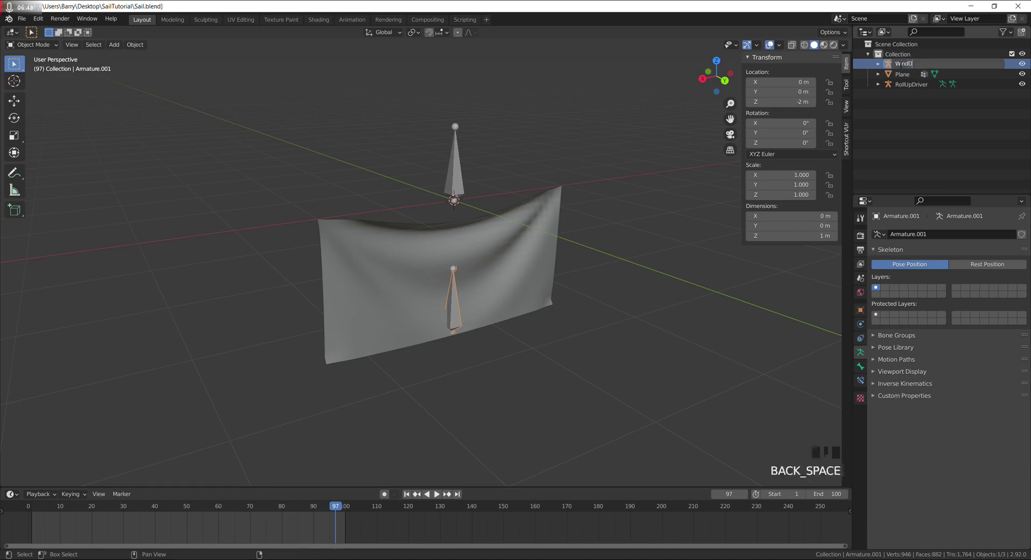
{"action": "type", "text": "Driver"}
{"action": "key", "text": "Return"}
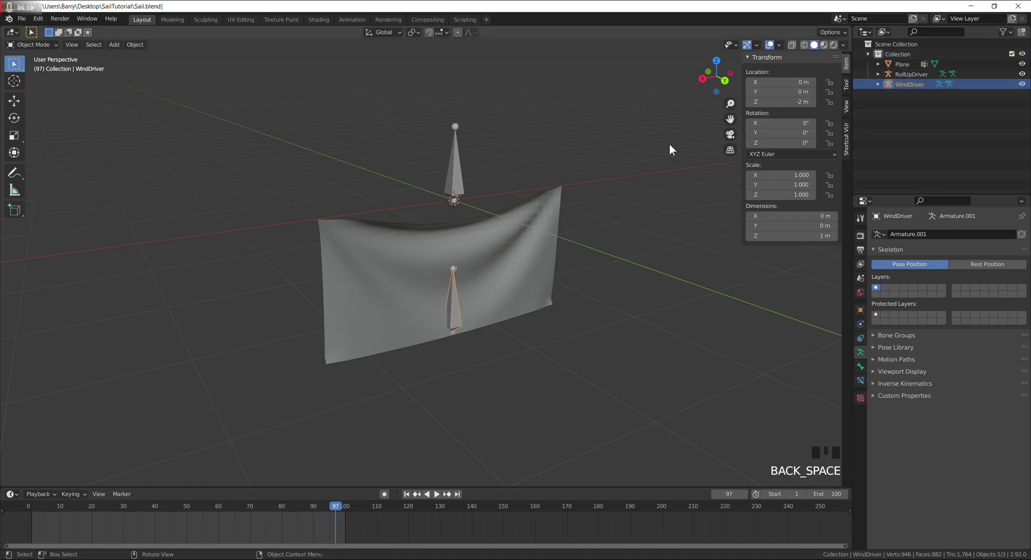
Select the sail plane and add a driver to its RollUp shape key value
{"action": "left_click", "coordinate": [464, 189]}
{"action": "left_click", "coordinate": [527, 272]}
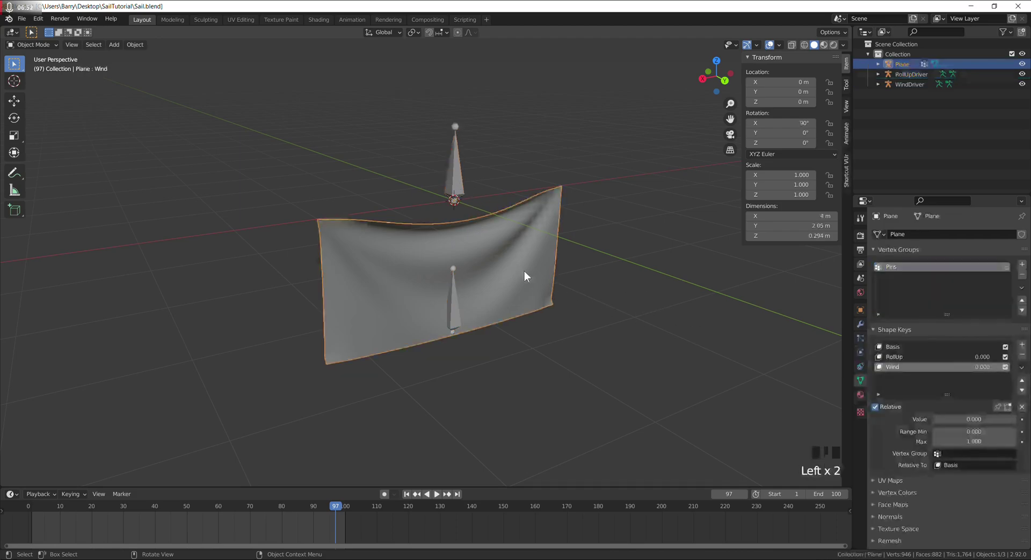
{"action": "left_click", "coordinate": [899, 357]}
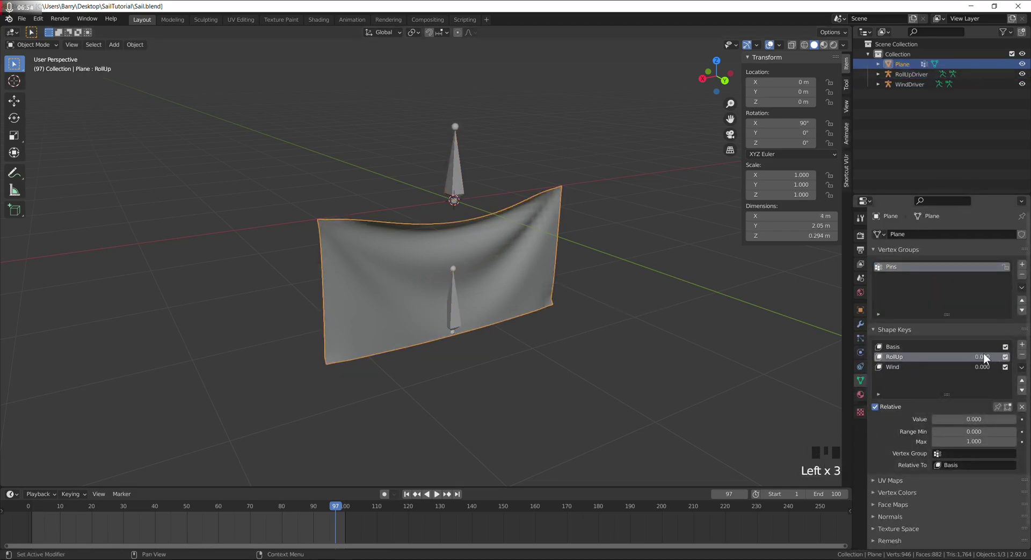
{"action": "right_click", "coordinate": [973, 418]}
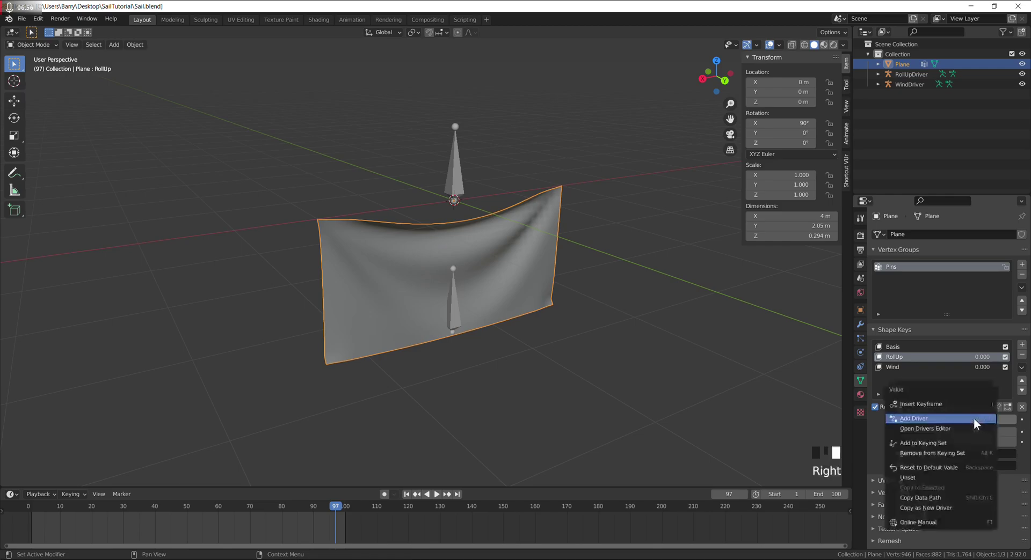
{"action": "left_click", "coordinate": [923, 418]}
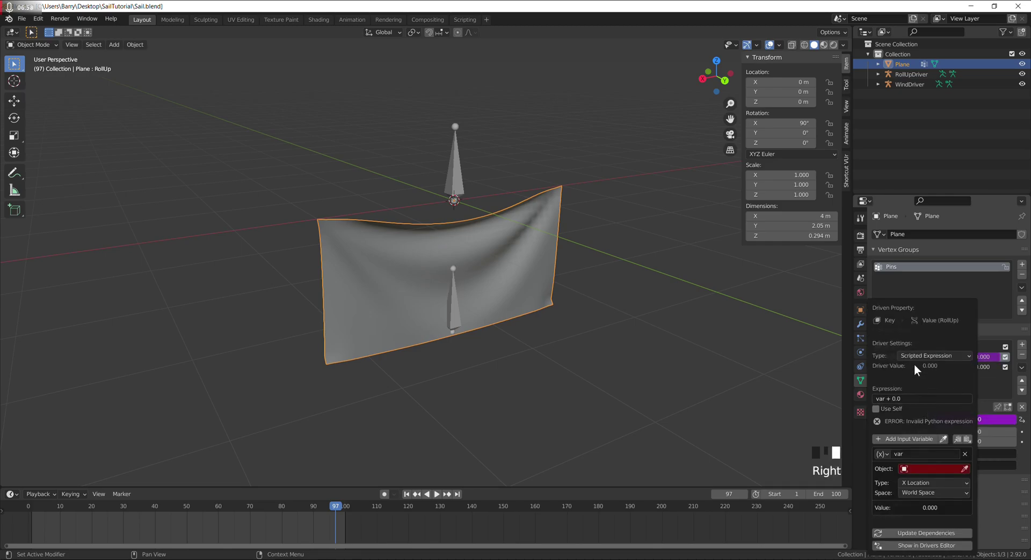
Set the RollUp driver to Averaged Value reading RollUpDriver's Bone Z Location
{"action": "left_click", "coordinate": [913, 356]}
{"action": "left_click", "coordinate": [909, 365]}
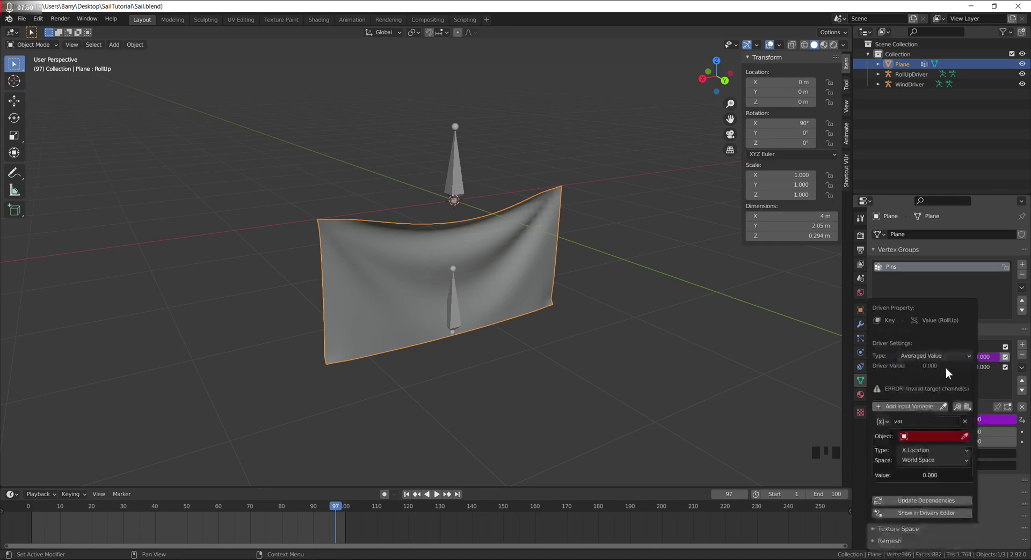
{"action": "left_click", "coordinate": [931, 436]}
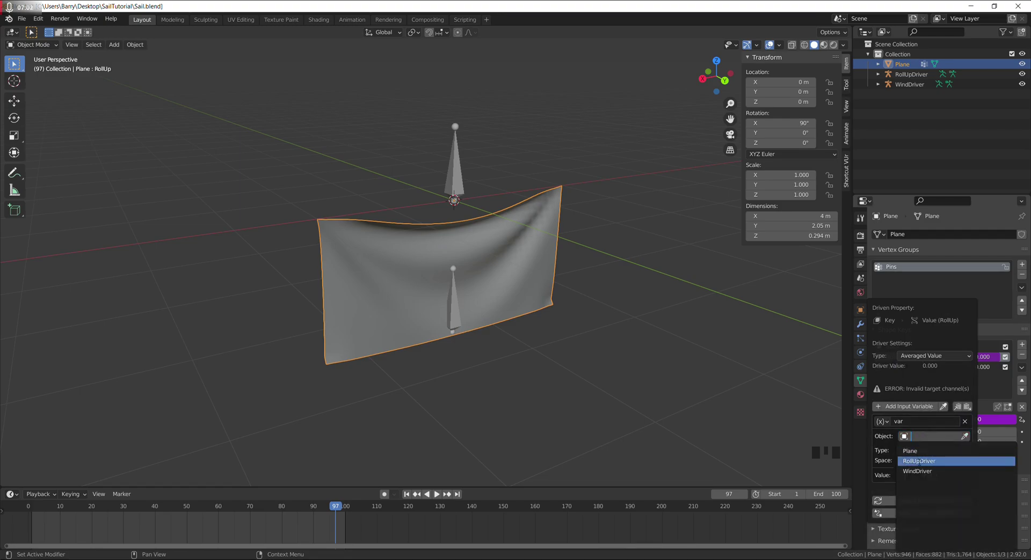
{"action": "left_click", "coordinate": [925, 464]}
{"action": "left_click", "coordinate": [922, 436]}
{"action": "left_click", "coordinate": [931, 455]}
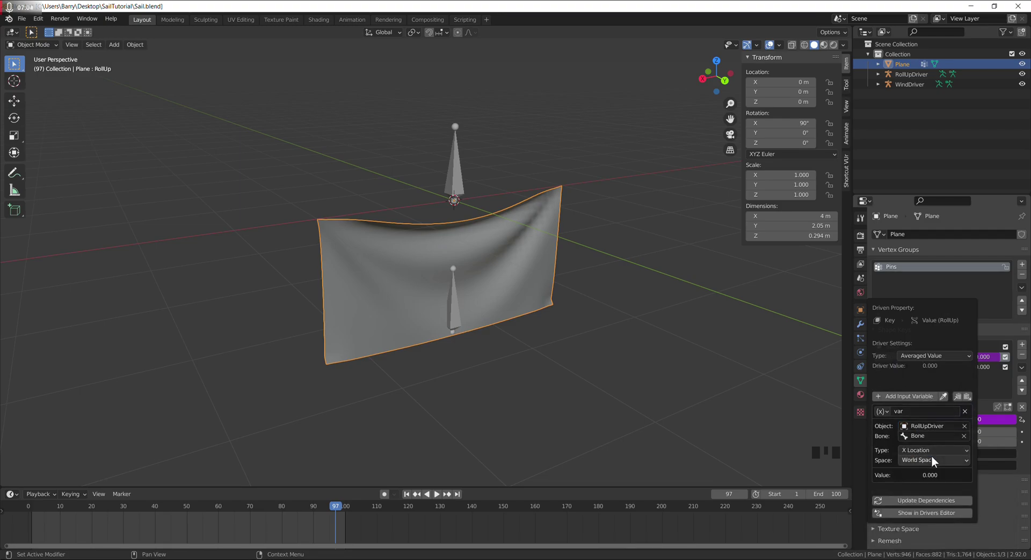
{"action": "left_click", "coordinate": [916, 452]}
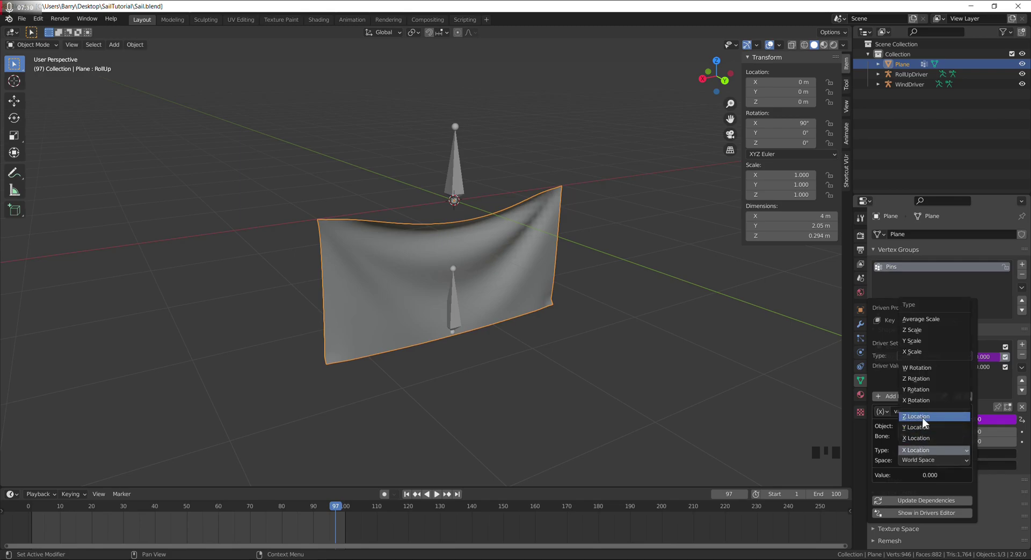
{"action": "left_click", "coordinate": [922, 417]}
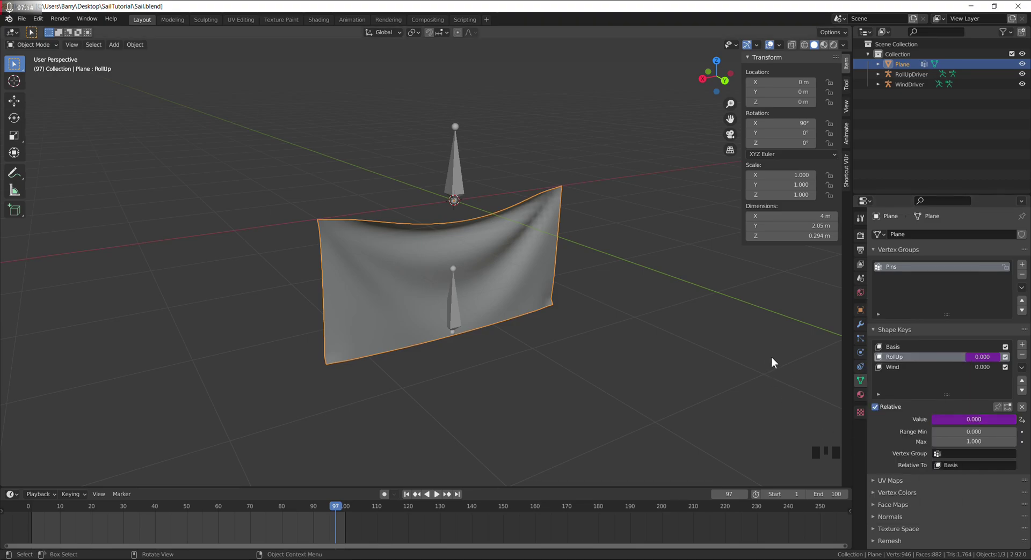
{"action": "left_click", "coordinate": [915, 369]}
Add an Averaged Value driver to the Wind key reading WindDriver's Bone Y Location, then update dependencies
{"action": "right_click", "coordinate": [974, 420]}
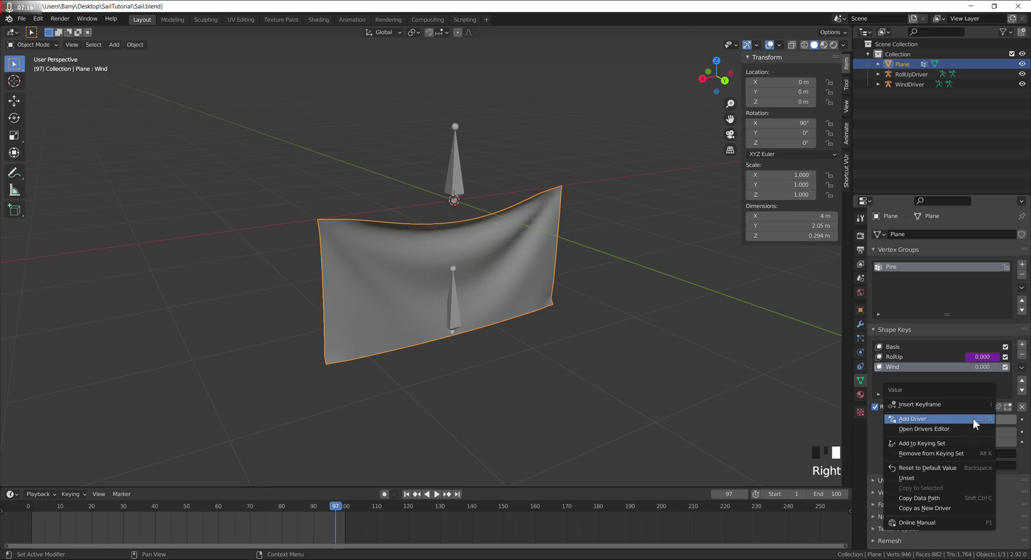
{"action": "left_click", "coordinate": [917, 419]}
{"action": "left_click", "coordinate": [921, 357]}
{"action": "left_click", "coordinate": [915, 367]}
{"action": "left_click", "coordinate": [919, 436]}
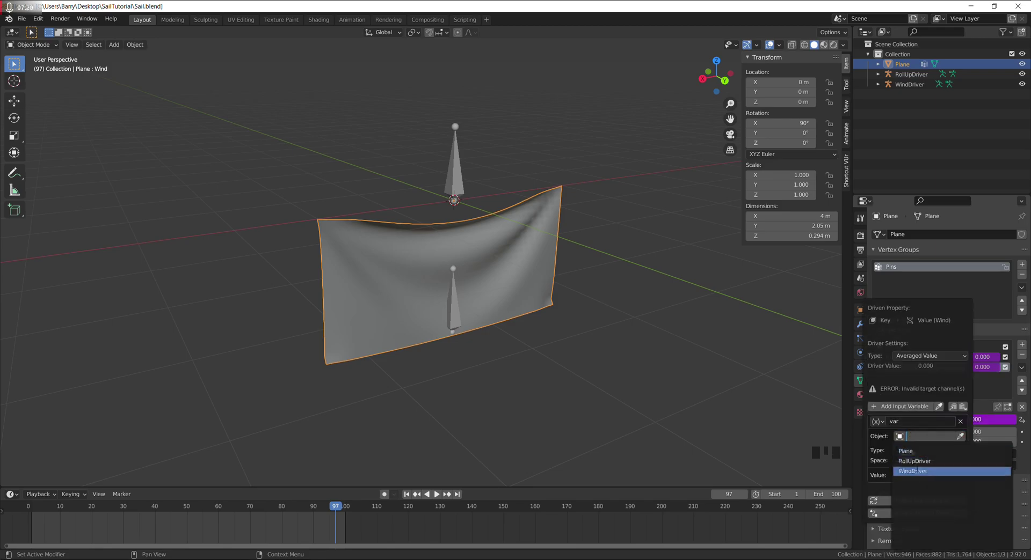
{"action": "left_click", "coordinate": [913, 471]}
{"action": "left_click", "coordinate": [920, 436]}
{"action": "left_click", "coordinate": [911, 452]}
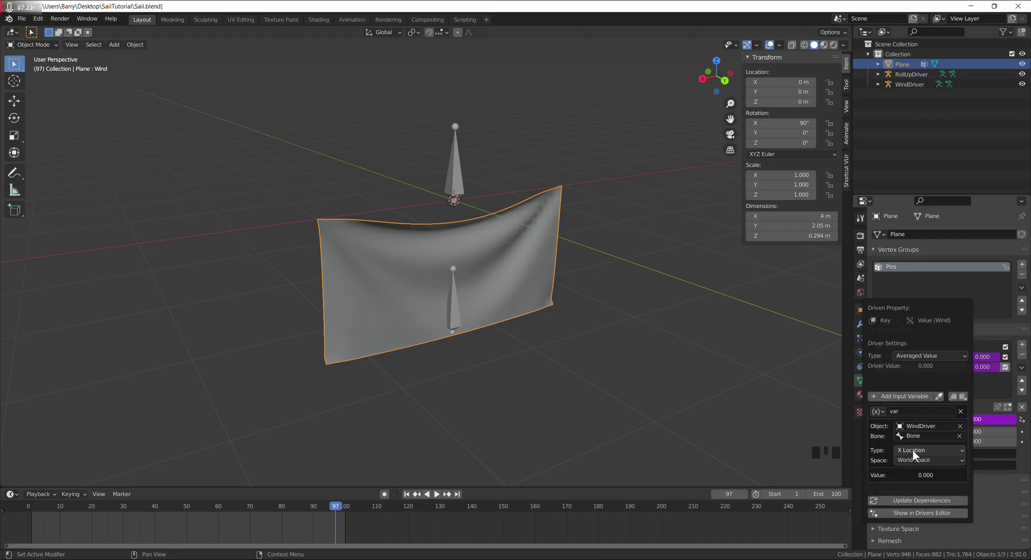
{"action": "left_click", "coordinate": [913, 450]}
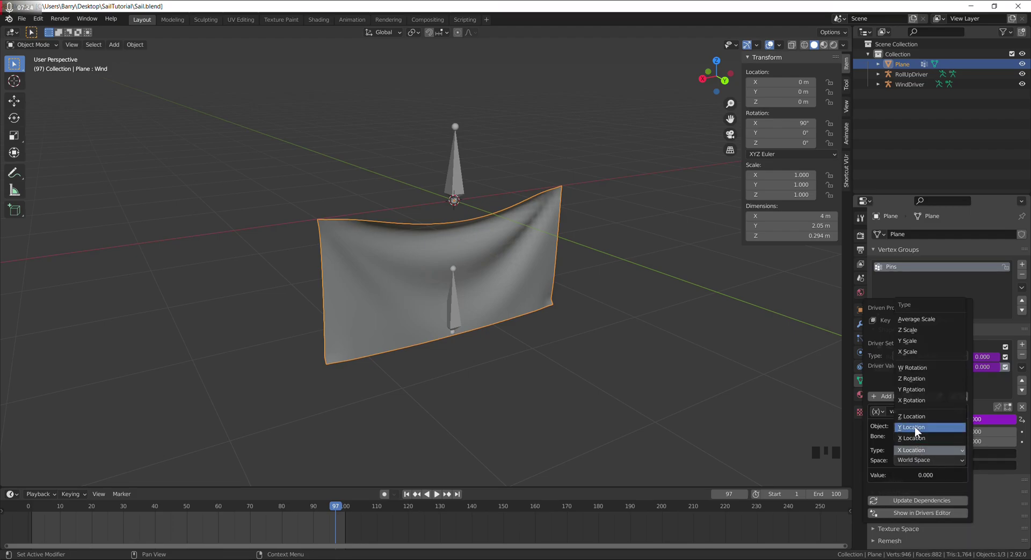
{"action": "left_click", "coordinate": [909, 426]}
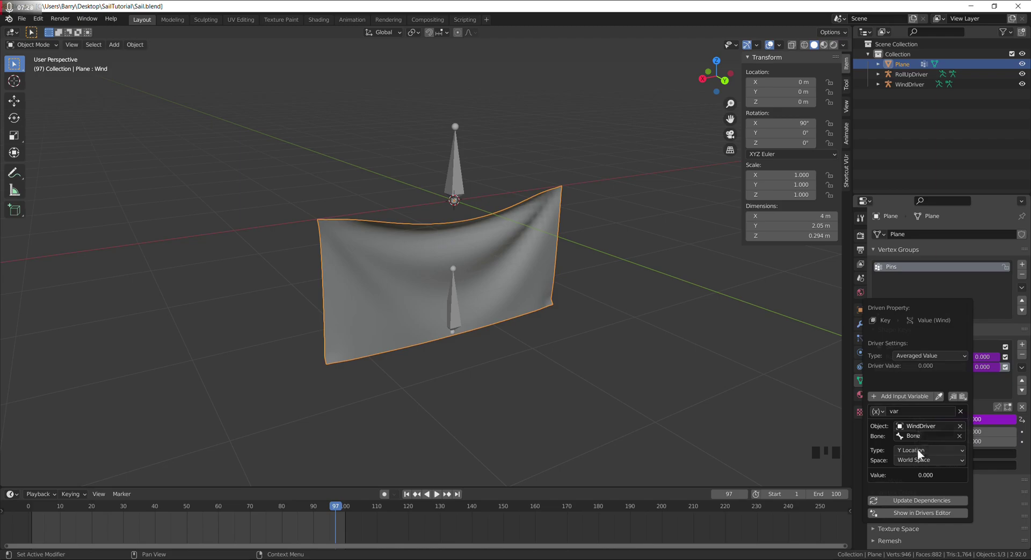
{"action": "left_click", "coordinate": [929, 497]}
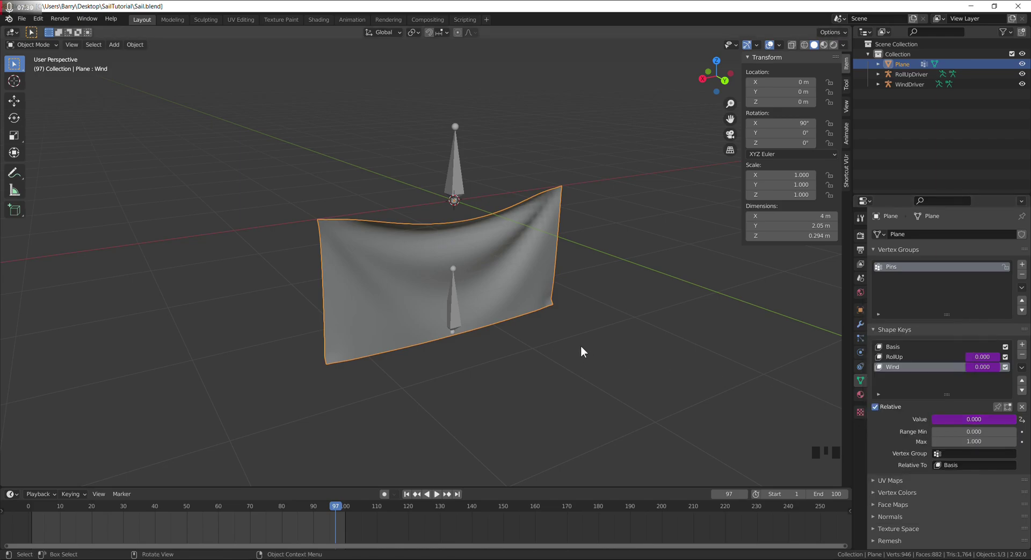
{"action": "left_click", "coordinate": [460, 188]}
{"action": "key", "text": "g"}
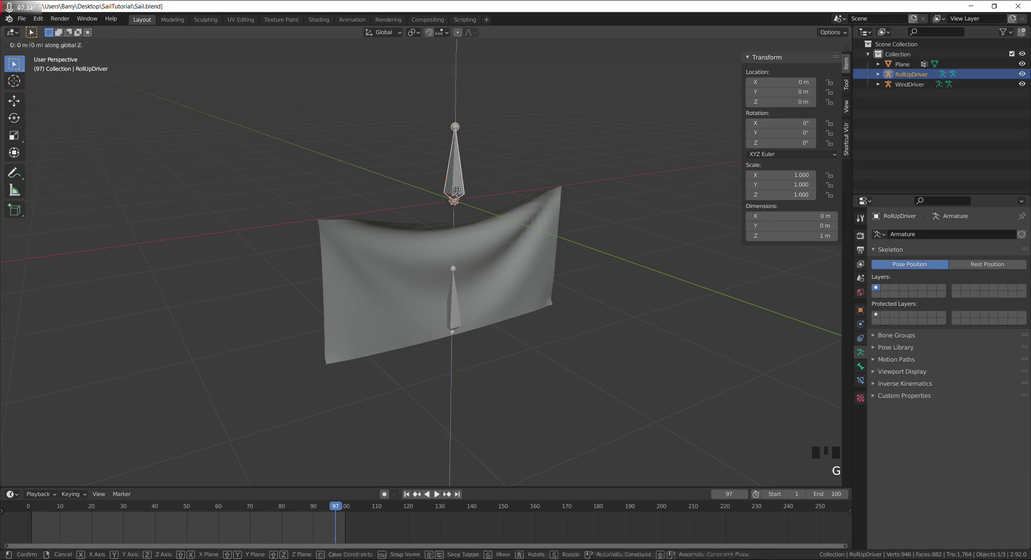
{"action": "right_click", "coordinate": [453, 177]}
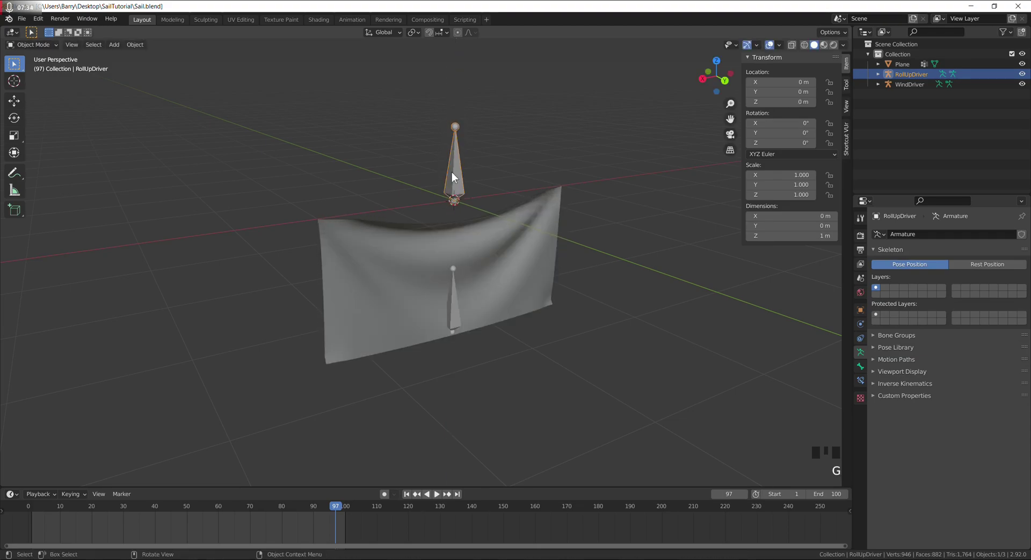
{"action": "left_click", "coordinate": [454, 307]}
{"action": "key", "text": "g"}
{"action": "key", "text": "y"}
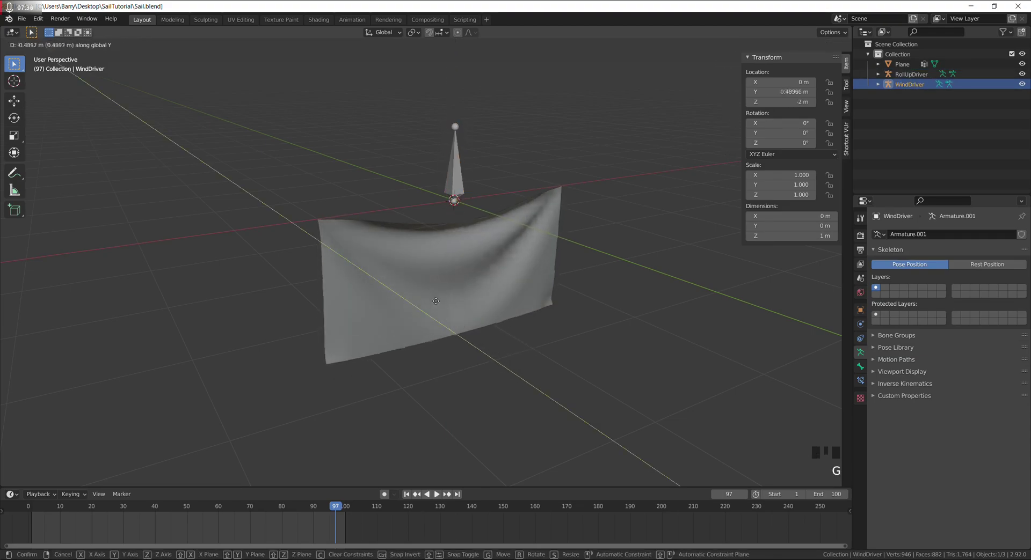
{"action": "right_click", "coordinate": [540, 325]}
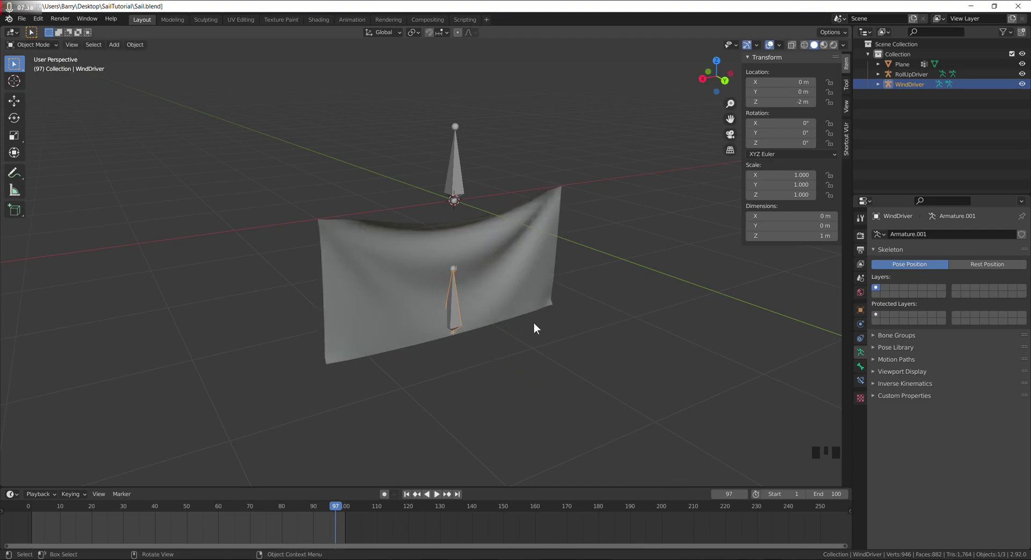
{"action": "middle_click_drag", "start_coordinate": [540, 324], "coordinate": [412, 304]}
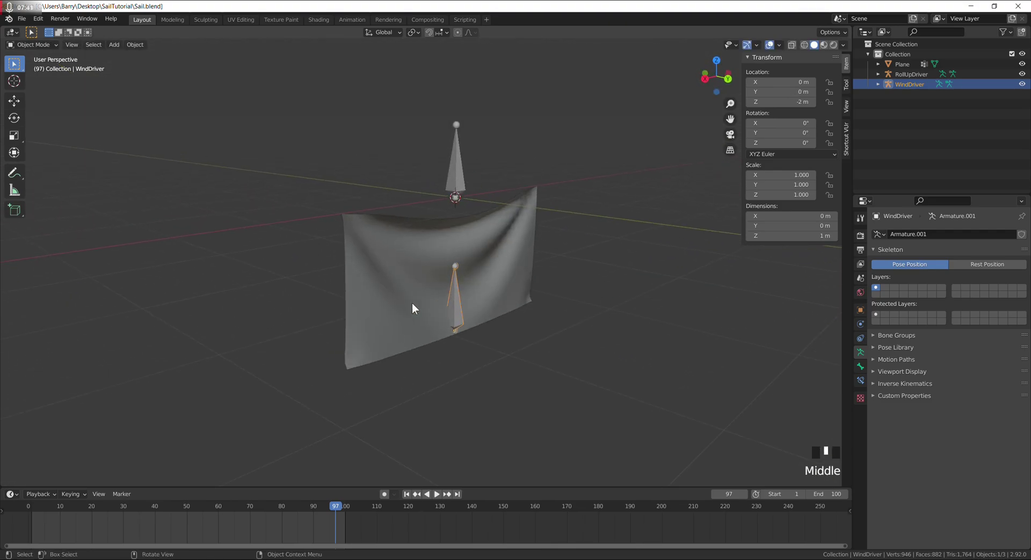
Turn the bottom panel into an enlarged Dope Sheet Action Editor
{"action": "left_click", "coordinate": [11, 493]}
{"action": "left_click", "coordinate": [132, 395]}
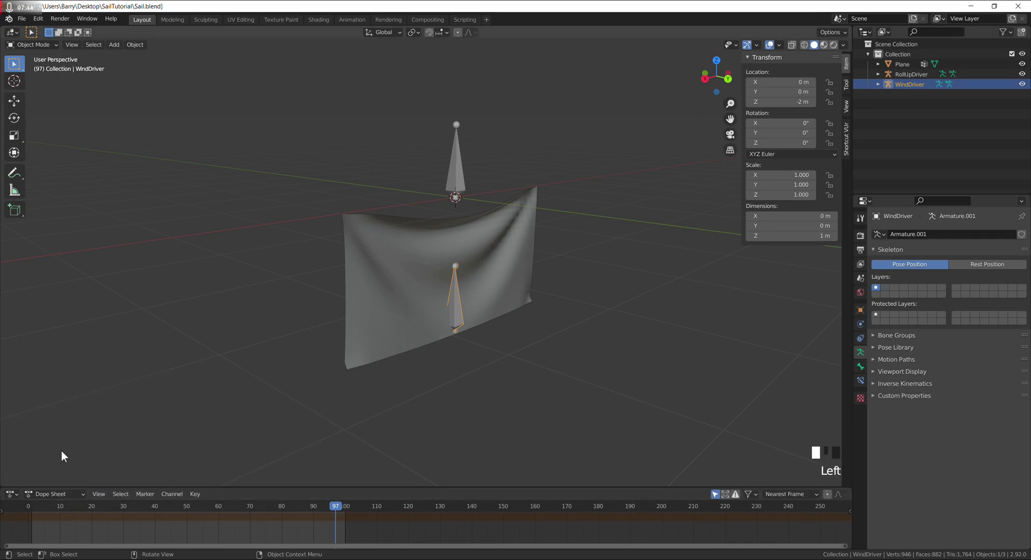
{"action": "left_click", "coordinate": [46, 494]}
{"action": "left_click", "coordinate": [57, 472]}
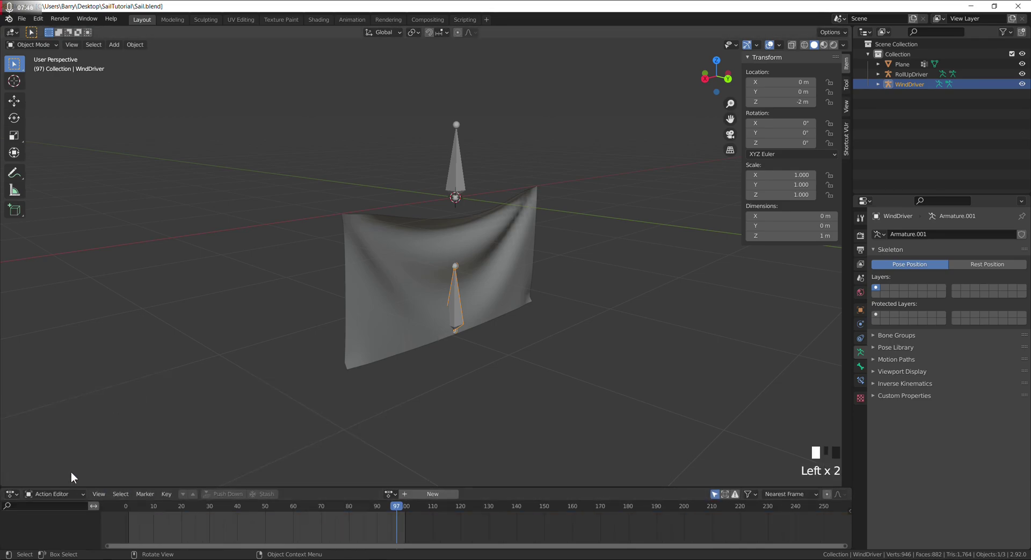
{"action": "left_click_drag", "start_coordinate": [480, 487], "coordinate": [473, 435]}
{"action": "left_click", "coordinate": [390, 440]}
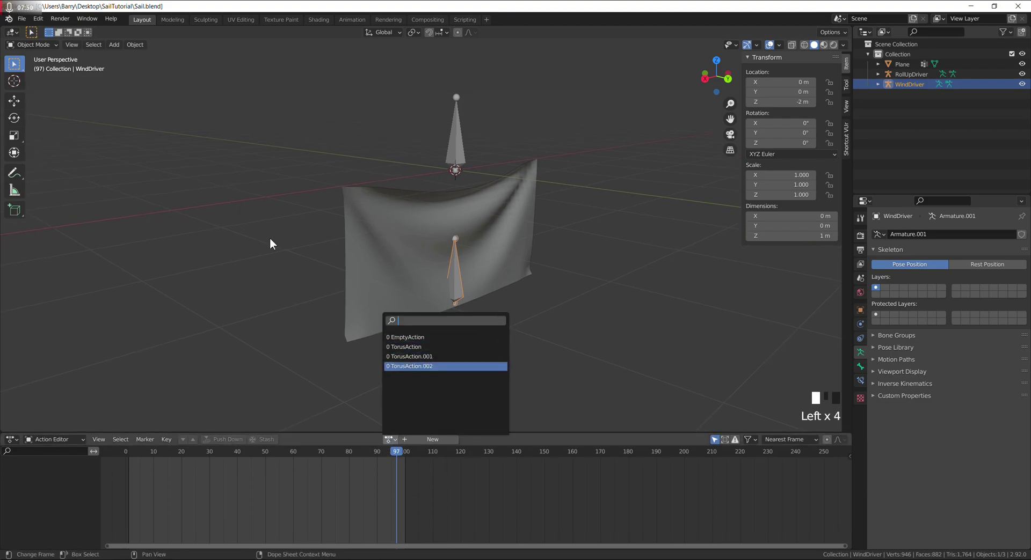
Save Sail.blend and select the RollUpDriver bone to start its RollUp action
{"action": "key", "text": "ctrl+s"}
{"action": "left_click", "coordinate": [20, 18]}
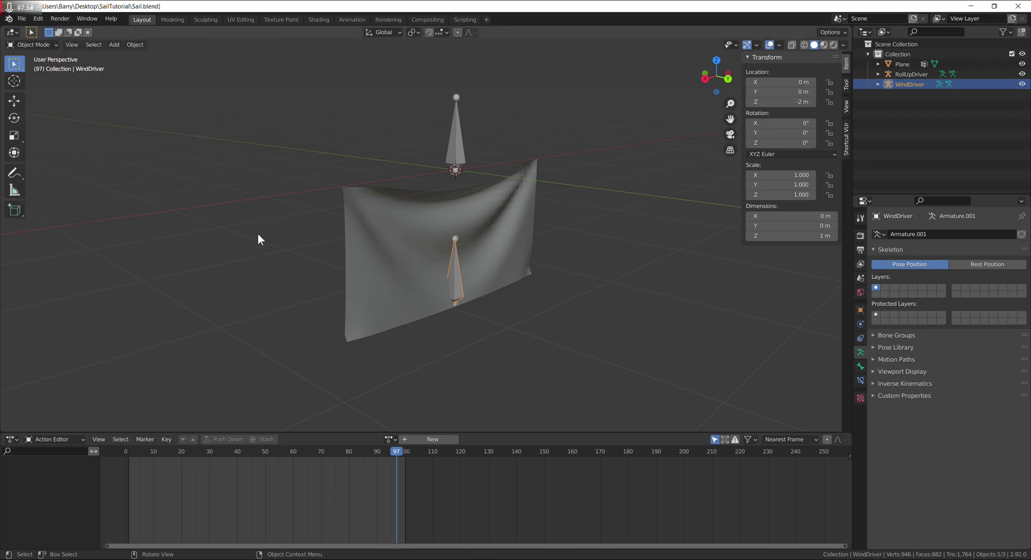
{"action": "left_click", "coordinate": [394, 439]}
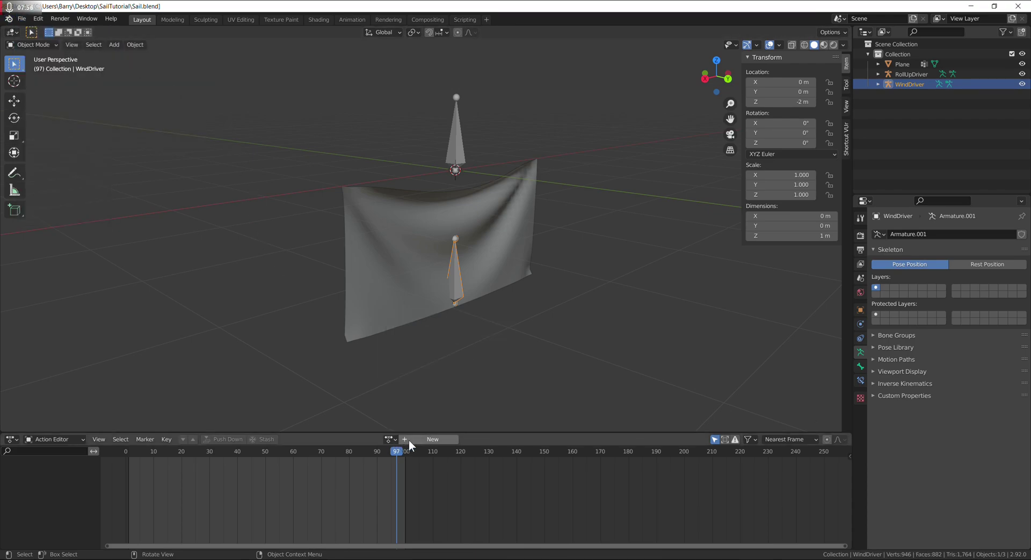
{"action": "left_click", "coordinate": [465, 134]}
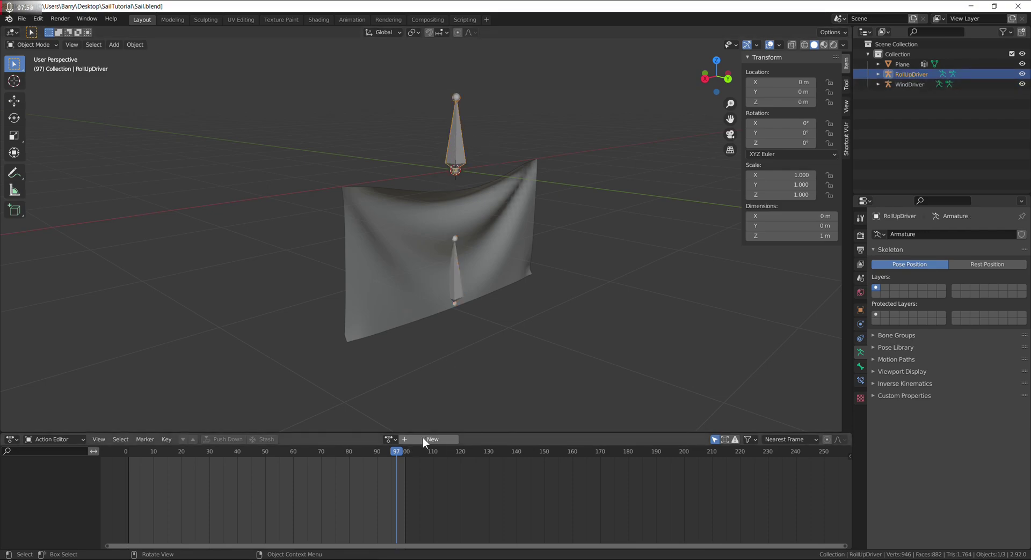
{"action": "type", "text": "RollUp"}
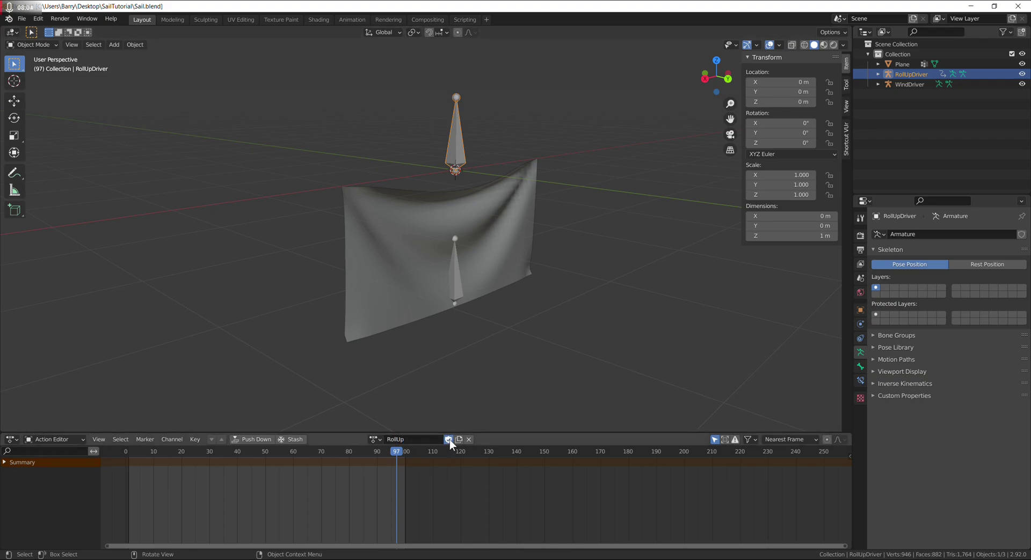
Keyframe RollUpDriver's location at frame 0 (Z 0 m) and frame 100 (Z 1 m)
{"action": "left_click", "coordinate": [137, 452]}
{"action": "left_click_drag", "start_coordinate": [131, 451], "coordinate": [125, 452]}
{"action": "right_click", "coordinate": [769, 82]}
{"action": "left_click", "coordinate": [733, 83]}
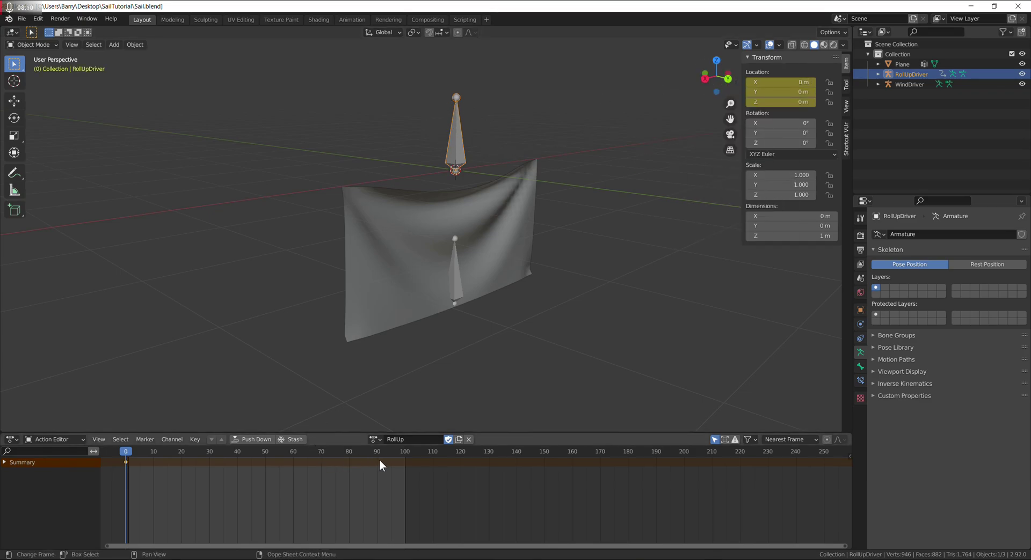
{"action": "left_click", "coordinate": [405, 451]}
{"action": "left_click", "coordinate": [776, 101]}
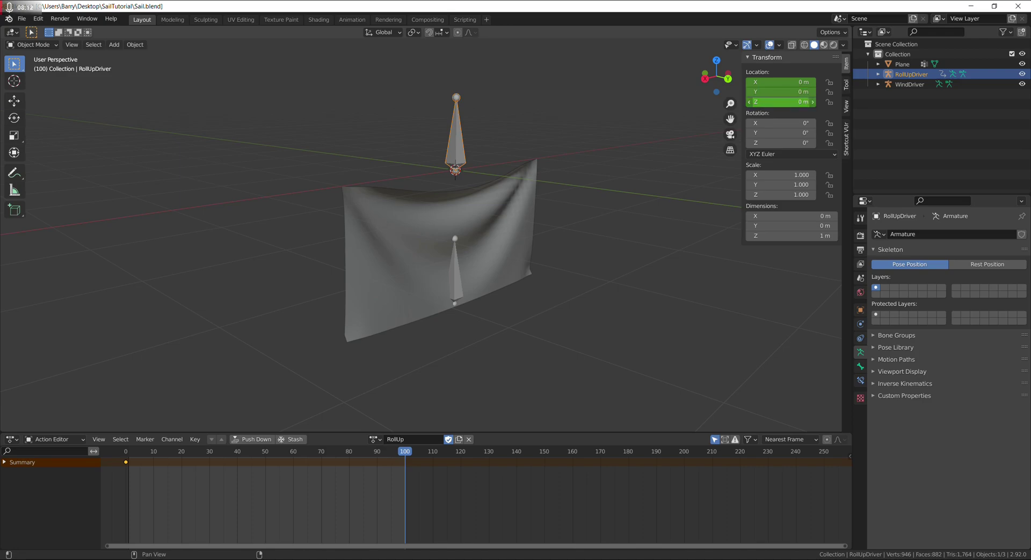
{"action": "type", "text": "1"}
{"action": "key", "text": "Return"}
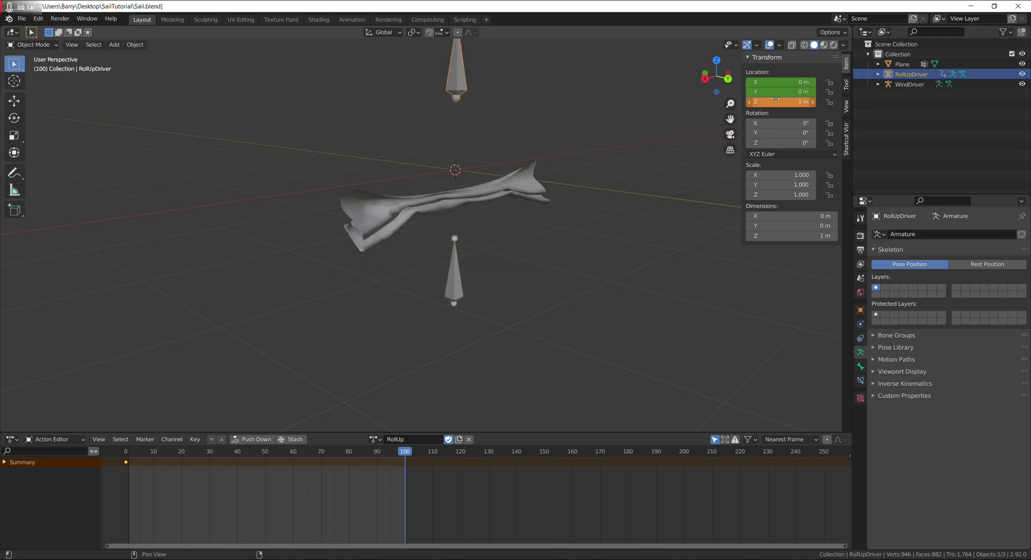
{"action": "right_click", "coordinate": [754, 92]}
{"action": "left_click", "coordinate": [754, 93]}
Play the roll-up animation from frame 0 to check it
{"action": "left_click", "coordinate": [128, 453]}
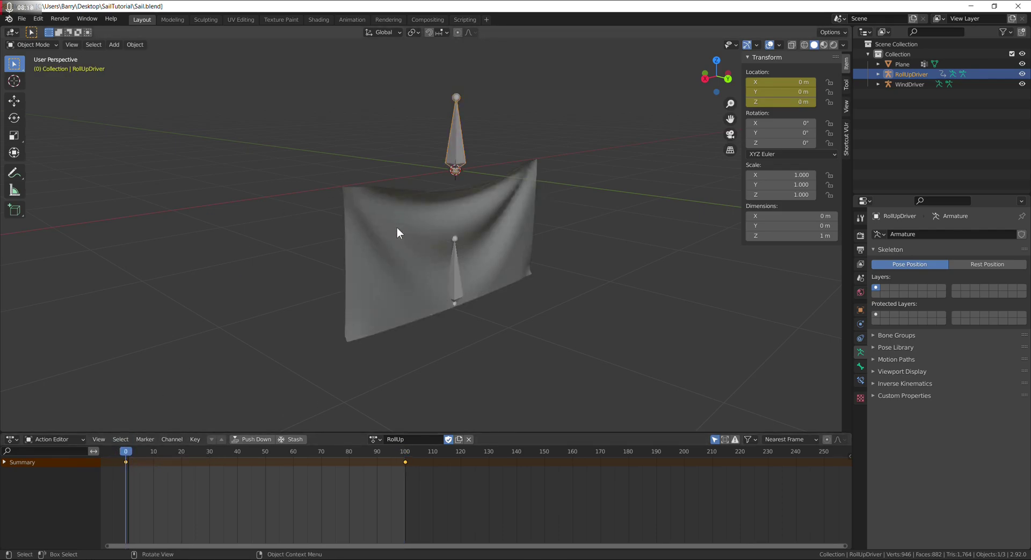
{"action": "key", "text": "space"}
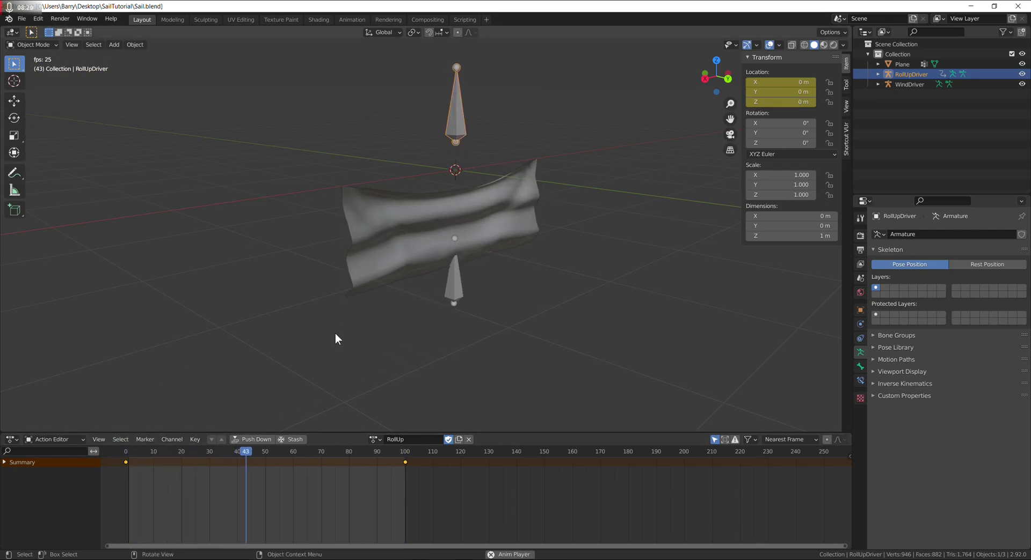
{"action": "key", "text": "space"}
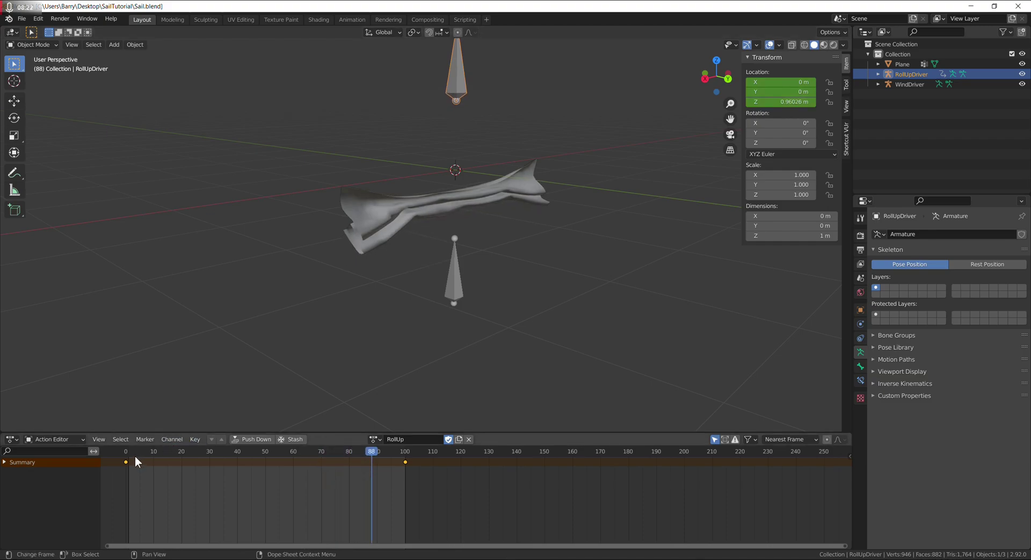
{"action": "left_click", "coordinate": [127, 455]}
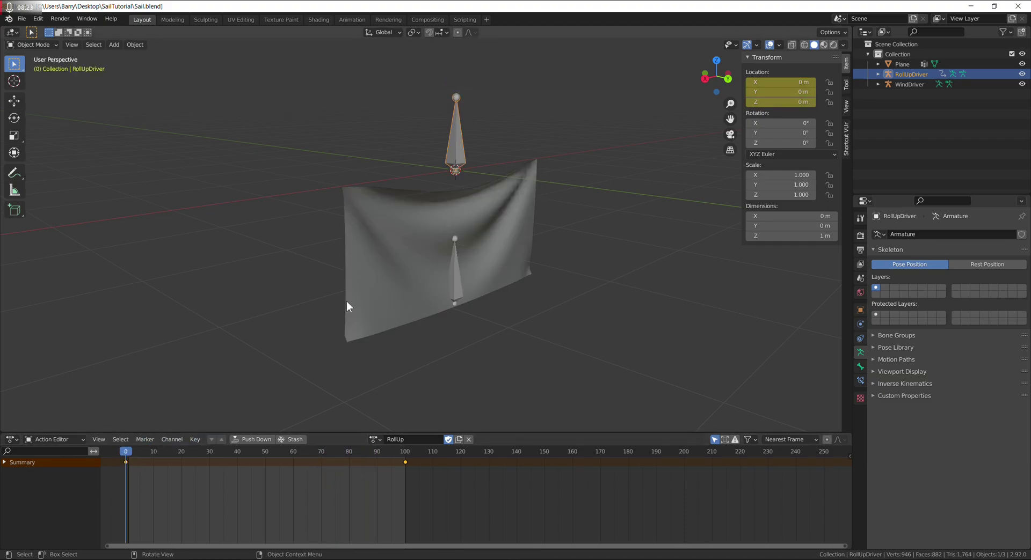
Unlink the RollUp action, then give WindDriver a new action named Wind
{"action": "left_click", "coordinate": [468, 440]}
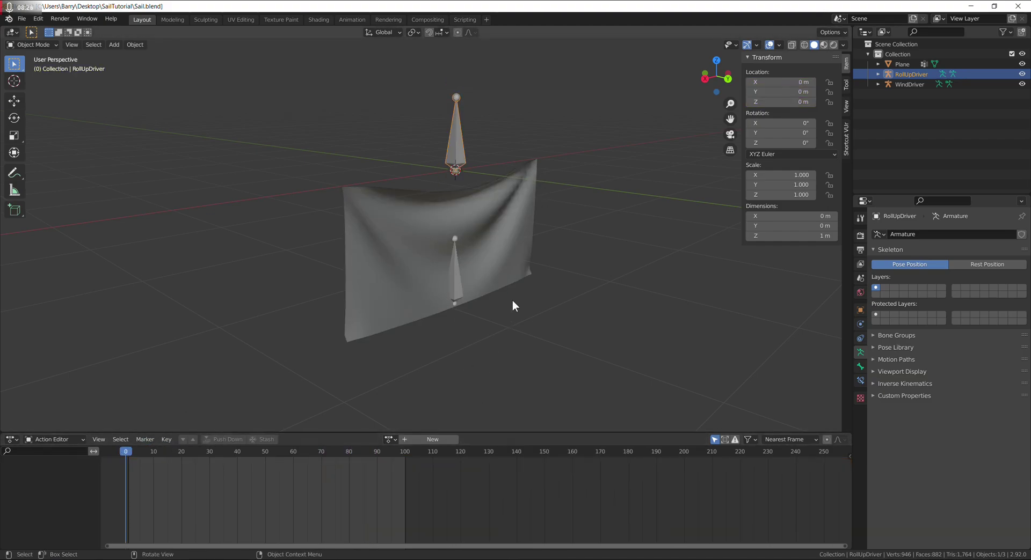
{"action": "left_click", "coordinate": [456, 271]}
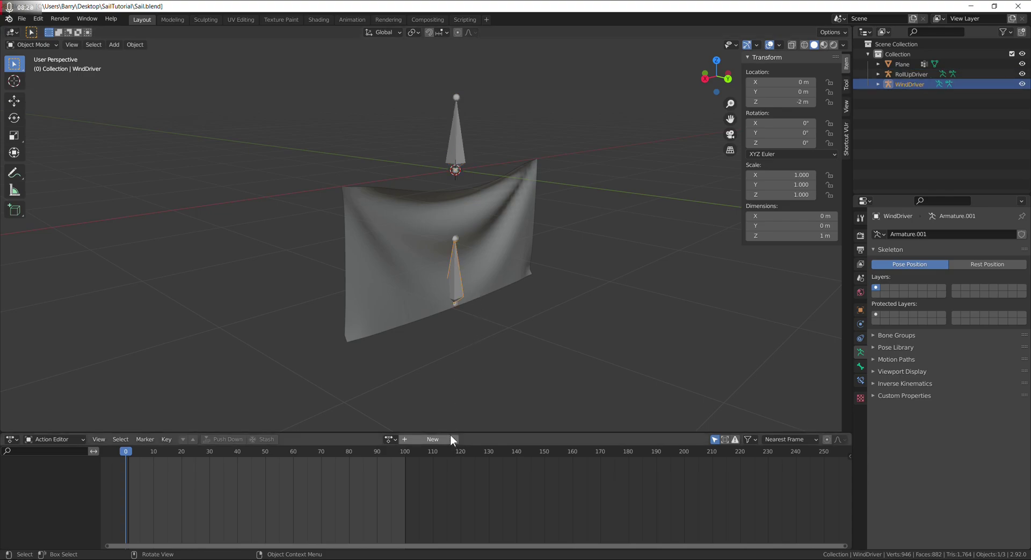
{"action": "left_click", "coordinate": [424, 439]}
{"action": "double_click", "coordinate": [417, 439]}
{"action": "type", "text": "Wind"}
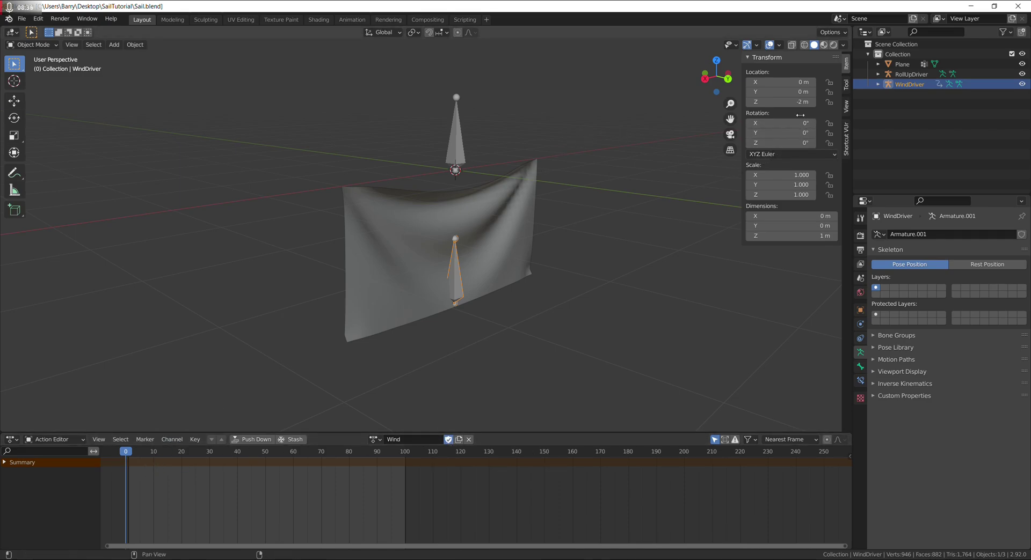
Keyframe WindDriver's location at frames 0 and 100 (0 to 1 m), preview, then unlink Wind
{"action": "right_click", "coordinate": [786, 91]}
{"action": "left_click", "coordinate": [751, 93]}
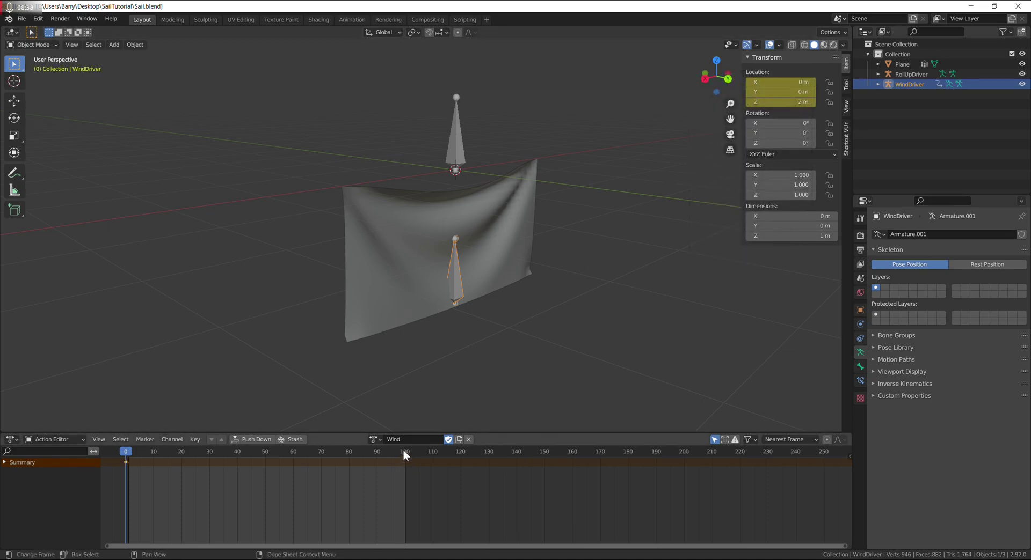
{"action": "left_click", "coordinate": [404, 452]}
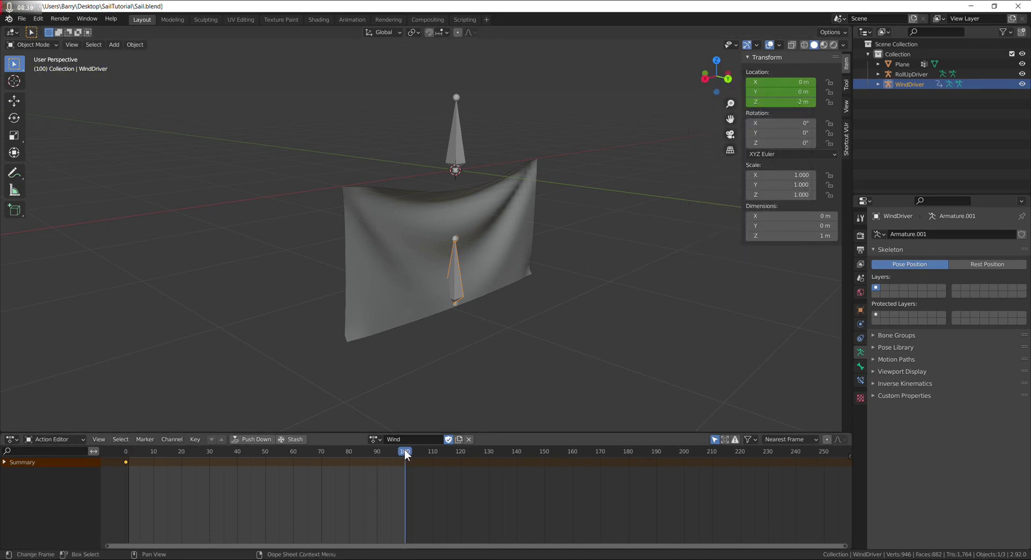
{"action": "left_click", "coordinate": [781, 92]}
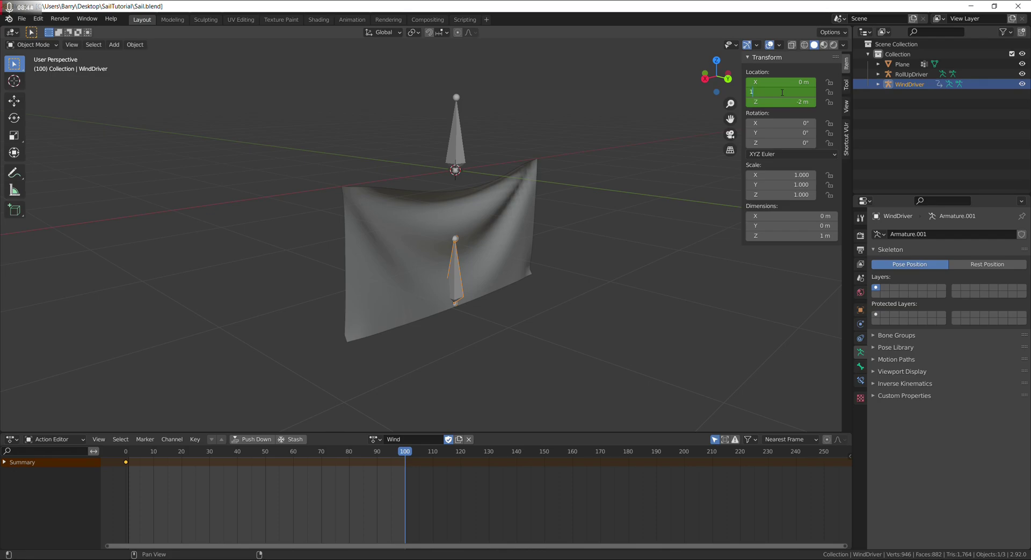
{"action": "key", "text": "Return"}
{"action": "right_click", "coordinate": [781, 91]}
{"action": "left_click", "coordinate": [778, 88]}
{"action": "left_click_drag", "start_coordinate": [404, 450], "coordinate": [125, 451]}
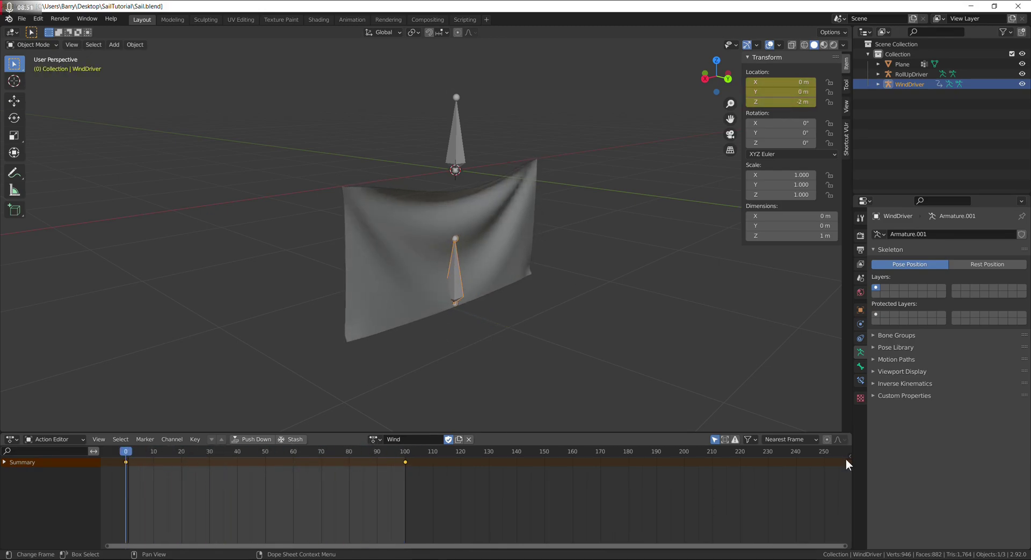
{"action": "left_click", "coordinate": [468, 440]}
Save Sail.blend, box-select the sail and both driver rigs, and start an FBX export
{"action": "key", "text": "ctrl+s"}
{"action": "middle_click_drag", "start_coordinate": [513, 371], "coordinate": [487, 253]}
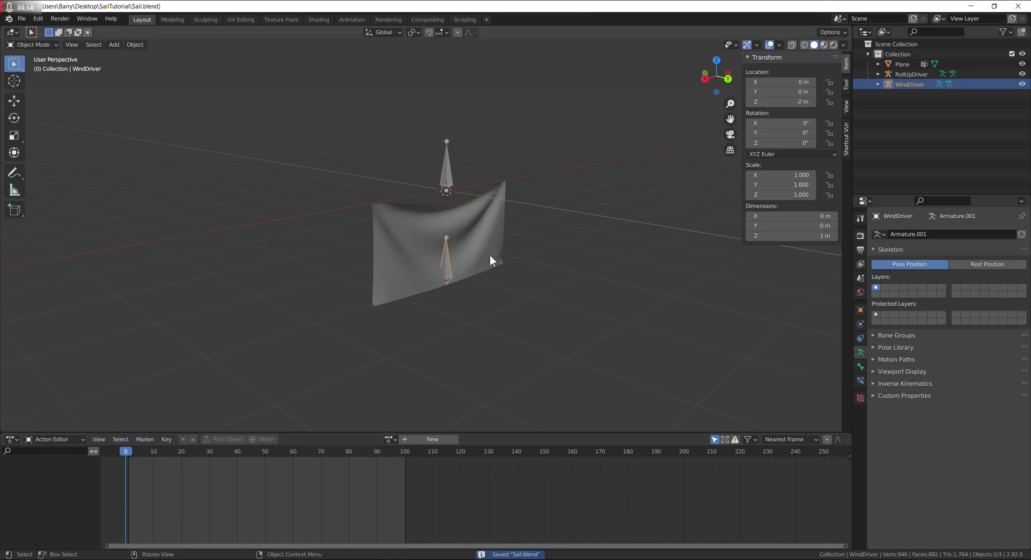
{"action": "left_click_drag", "start_coordinate": [349, 152], "coordinate": [565, 281]}
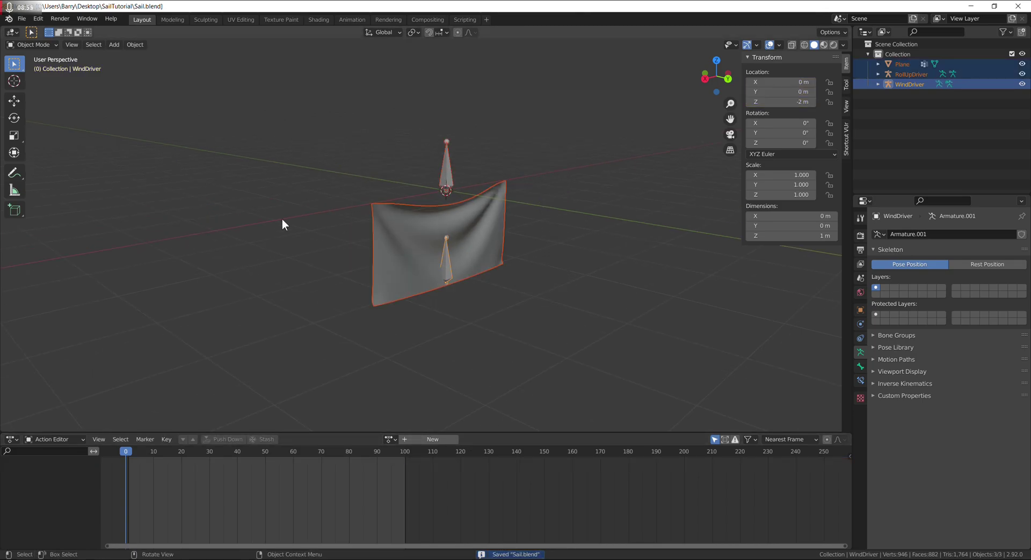
{"action": "left_click", "coordinate": [21, 18]}
{"action": "mouse_move", "coordinate": [60, 165]}
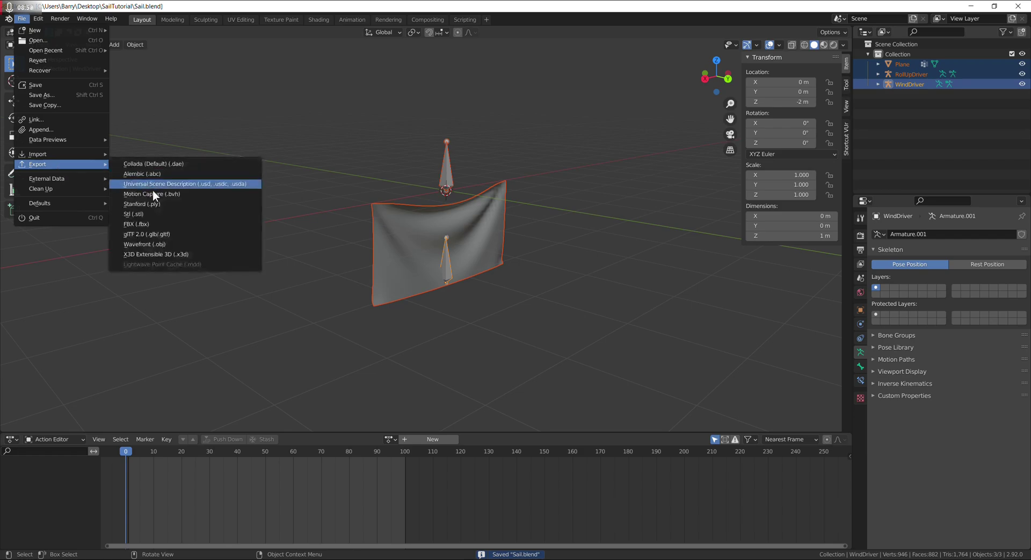
{"action": "left_click", "coordinate": [146, 223]}
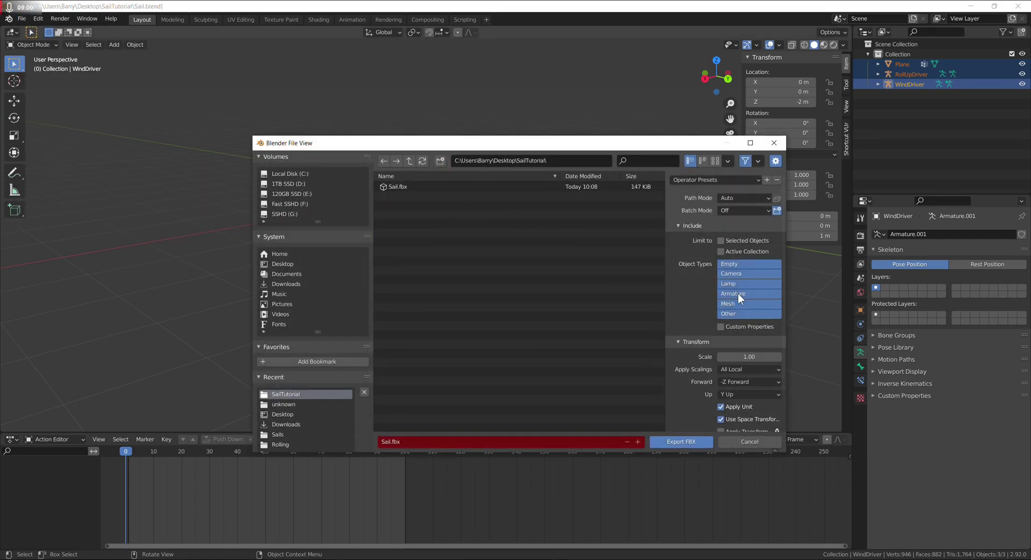
Export armatures and meshes with custom properties to Sail.fbx and drag it into ImportedAssets
{"action": "left_click", "coordinate": [738, 294]}
{"action": "left_click", "coordinate": [735, 302], "text": "shift"}
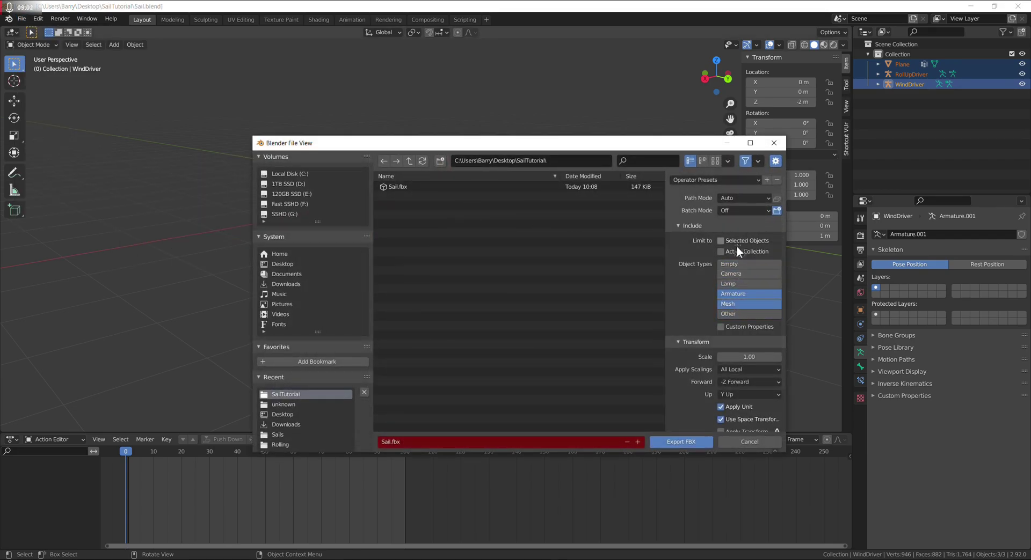
{"action": "left_click", "coordinate": [720, 326]}
{"action": "scroll", "coordinate": [715, 327], "scroll_direction": "down", "scroll_amount": 2}
{"action": "left_click", "coordinate": [688, 401]}
{"action": "scroll", "coordinate": [713, 385], "scroll_direction": "down", "scroll_amount": 3}
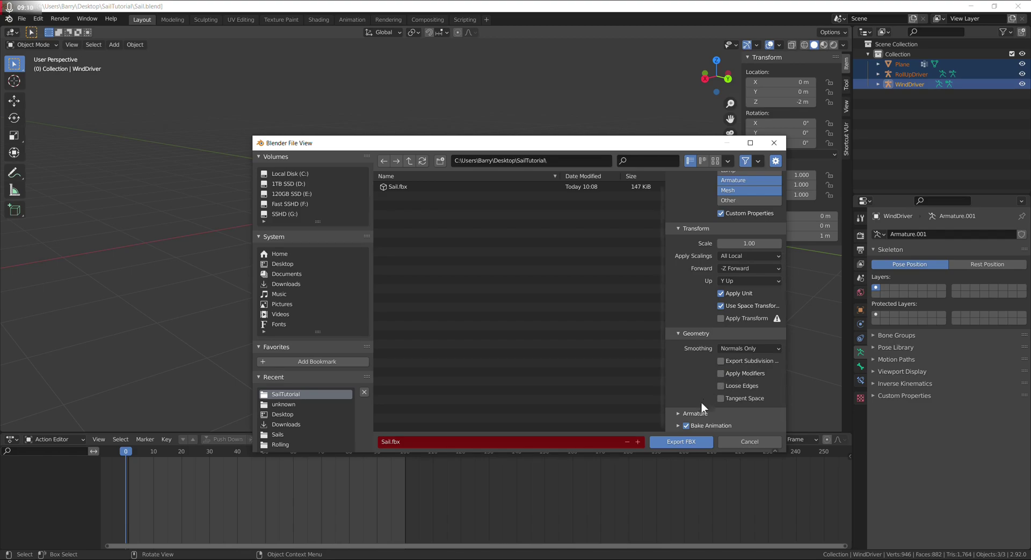
{"action": "left_click", "coordinate": [686, 442]}
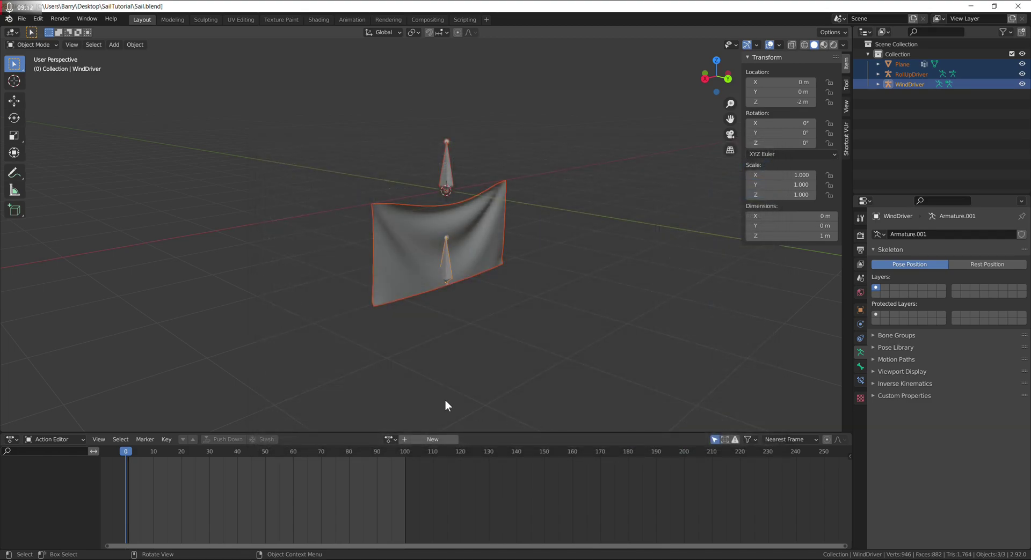
{"action": "key", "text": "alt+Tab"}
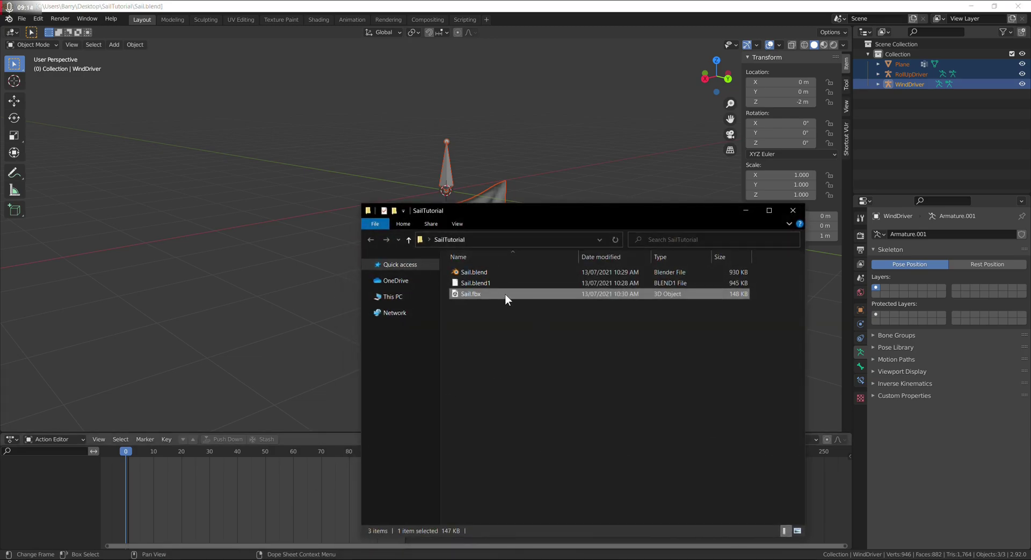
{"action": "left_click_drag", "start_coordinate": [501, 294], "coordinate": [294, 496]}
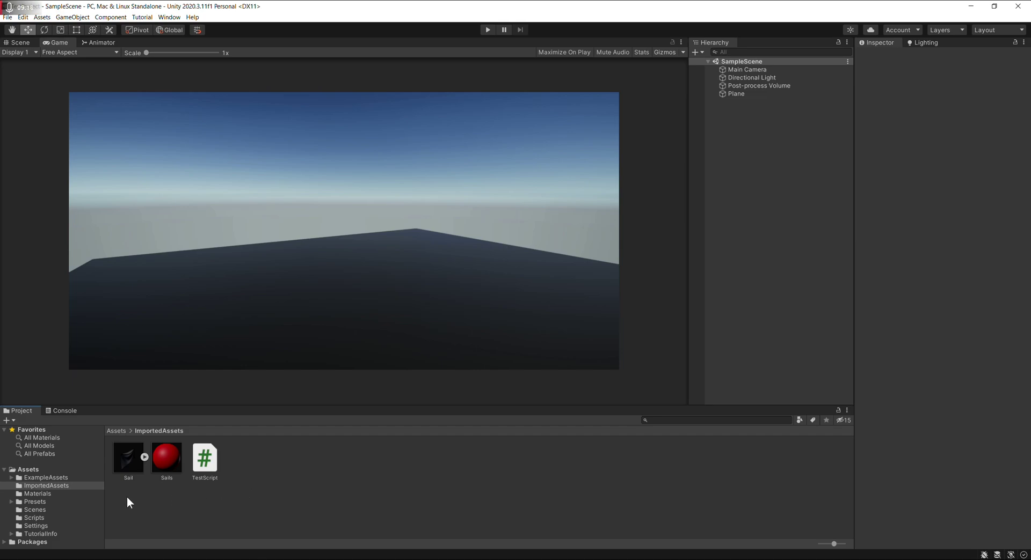
Remove the RollUpDriver|Wind and WindDriver|RollUp clips and preview the remaining RollUp and Wind clips
{"action": "left_click", "coordinate": [131, 457]}
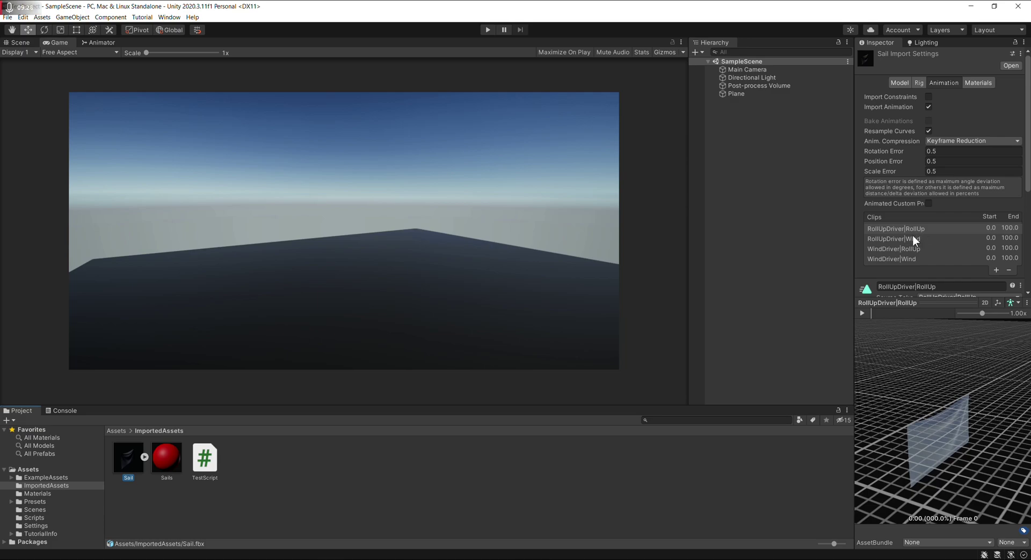
{"action": "left_click", "coordinate": [884, 240]}
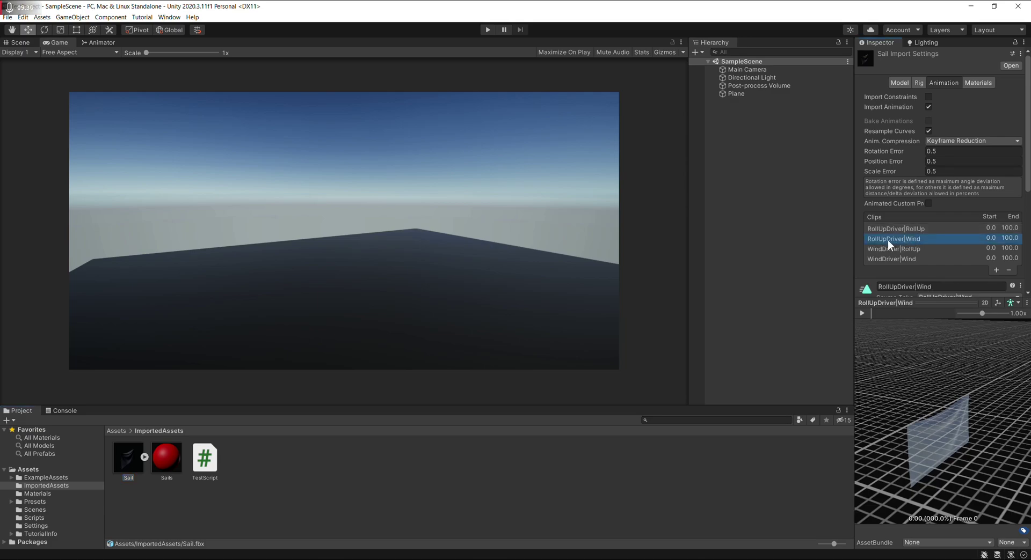
{"action": "left_click", "coordinate": [1009, 270]}
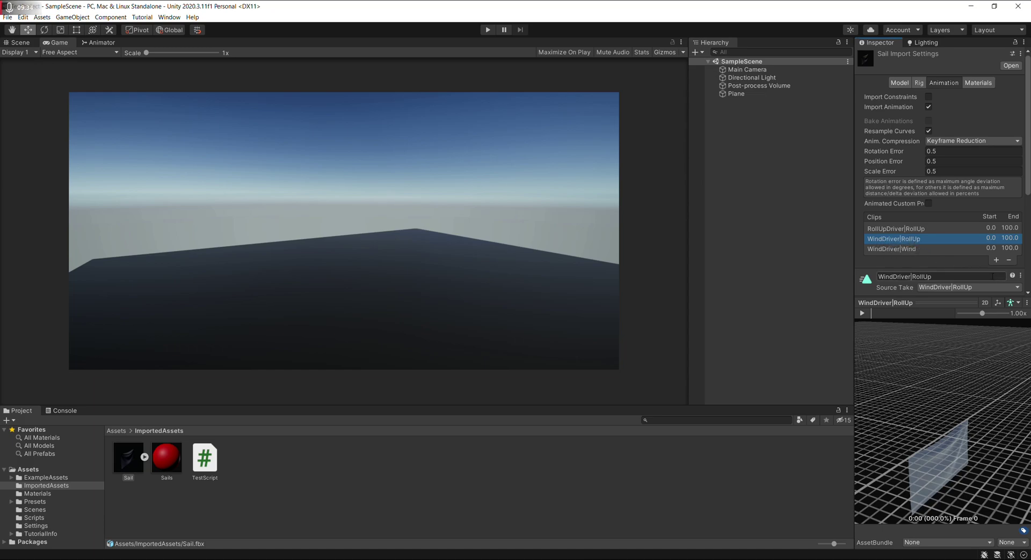
{"action": "left_click", "coordinate": [1009, 261]}
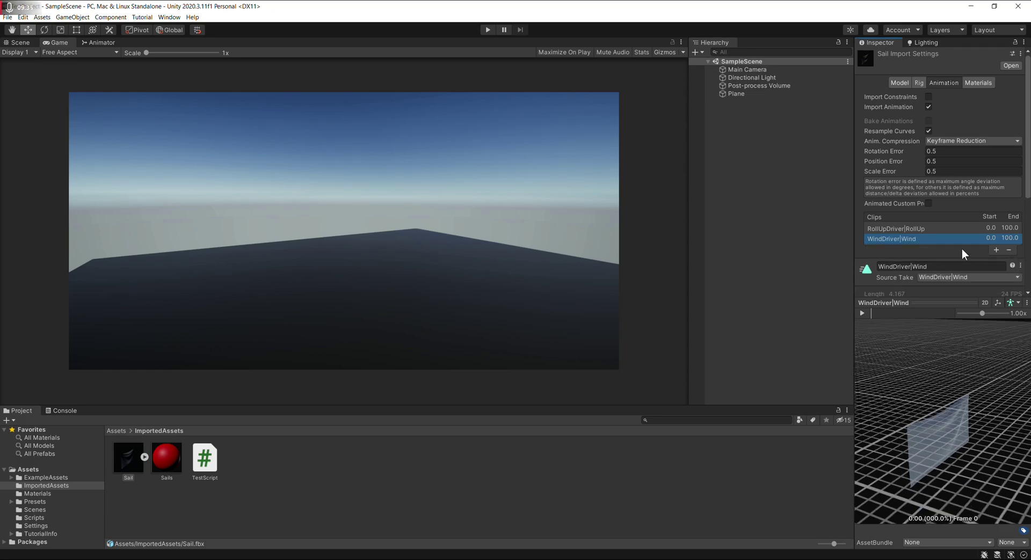
{"action": "left_click", "coordinate": [884, 230]}
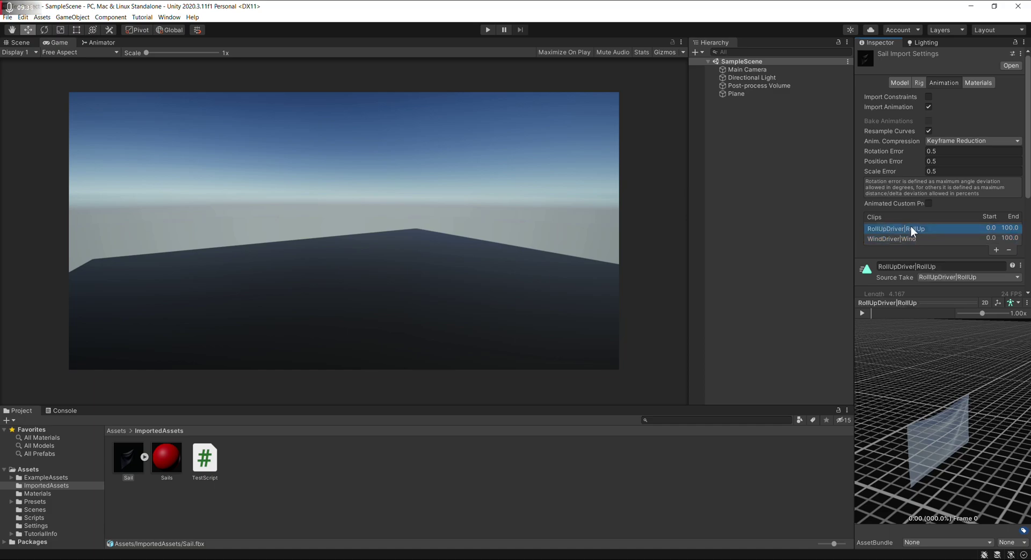
{"action": "left_click", "coordinate": [862, 313]}
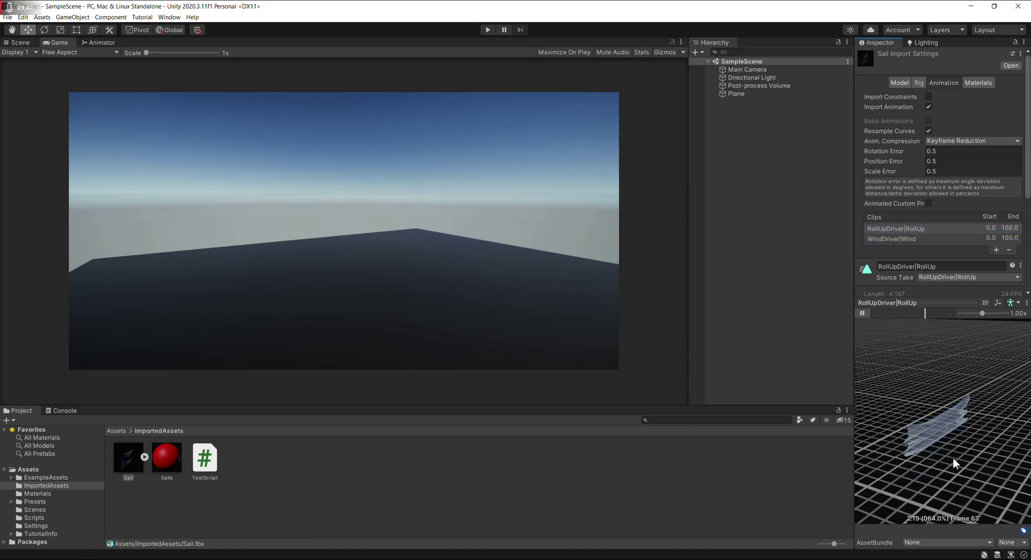
{"action": "left_click", "coordinate": [889, 239]}
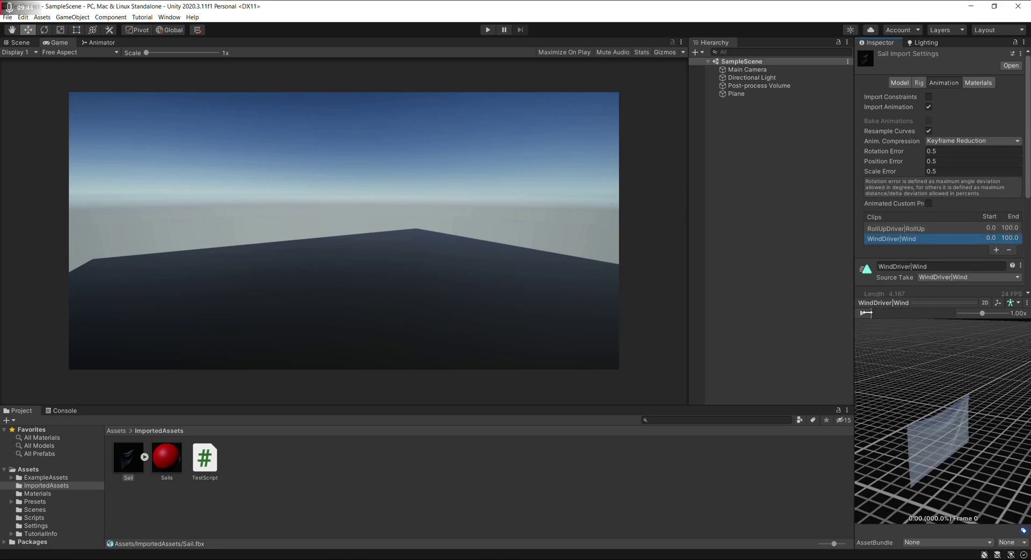
{"action": "left_click_drag", "start_coordinate": [912, 424], "coordinate": [982, 413]}
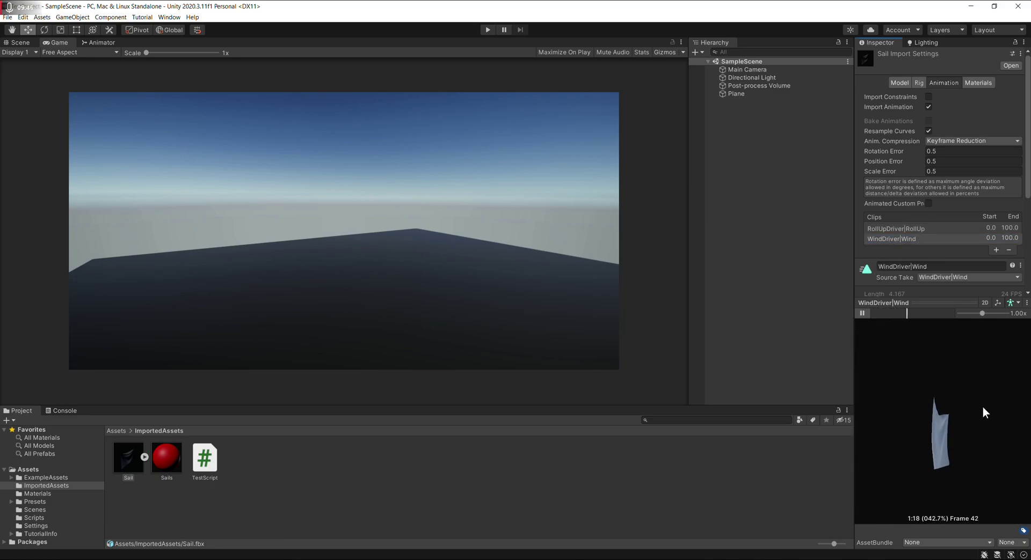
{"action": "left_click", "coordinate": [862, 315]}
Apply the import settings and place the Sail in the scene at Position Y 2.35
{"action": "scroll", "coordinate": [989, 247], "scroll_direction": "down", "scroll_amount": 5}
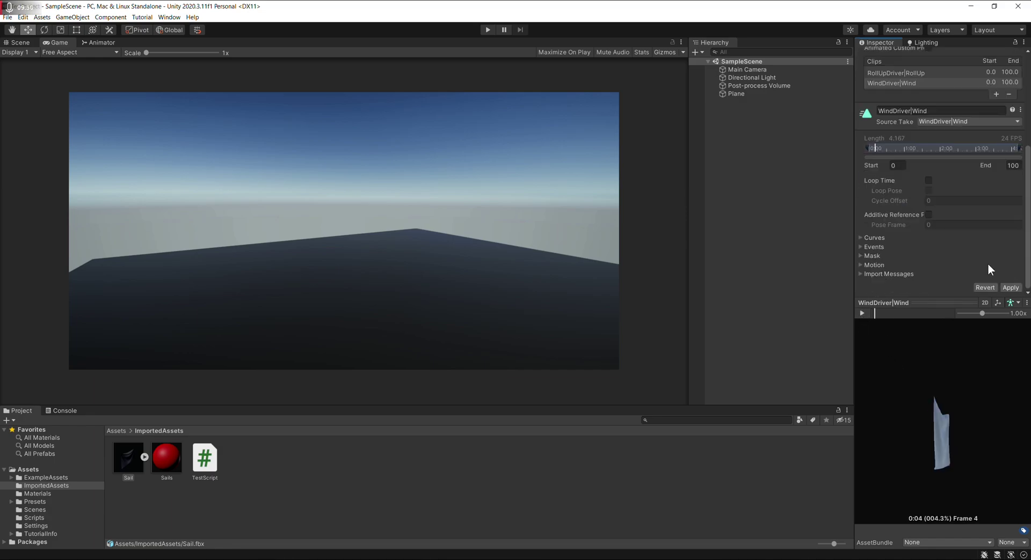
{"action": "left_click", "coordinate": [1003, 285]}
{"action": "left_click_drag", "start_coordinate": [132, 459], "coordinate": [811, 187]}
{"action": "left_click_drag", "start_coordinate": [963, 104], "coordinate": [1006, 101]}
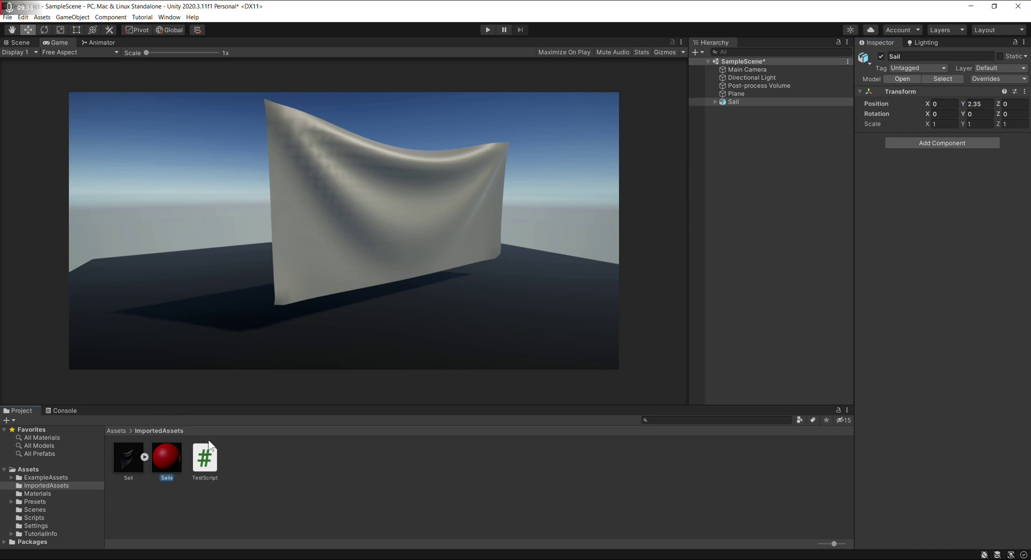
Commit the sail's 2.35 height and reselect the Sail after checking the ground plane
{"action": "left_click", "coordinate": [733, 101]}
{"action": "left_click_drag", "start_coordinate": [732, 102], "coordinate": [859, 109]}
{"action": "left_click", "coordinate": [725, 94]}
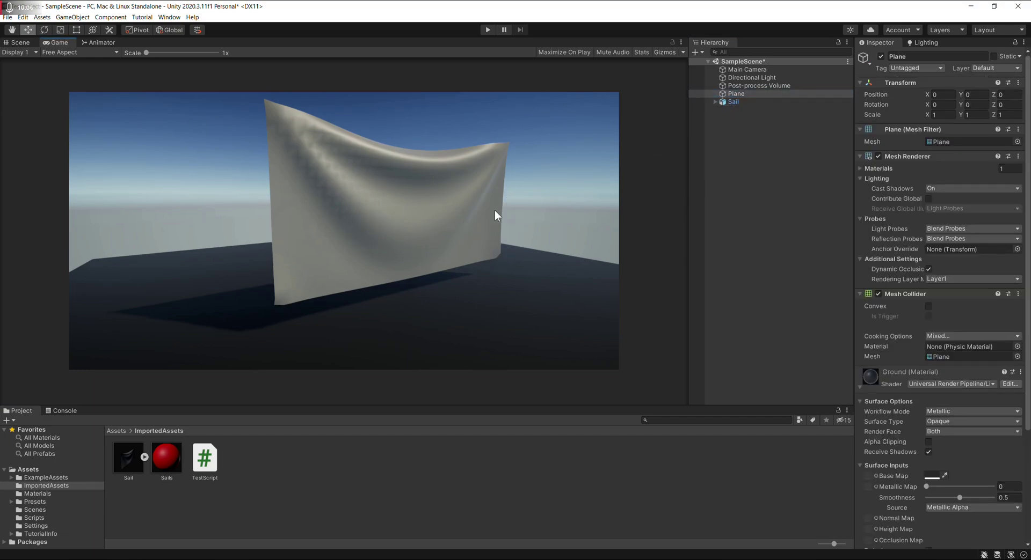
{"action": "left_click", "coordinate": [731, 102]}
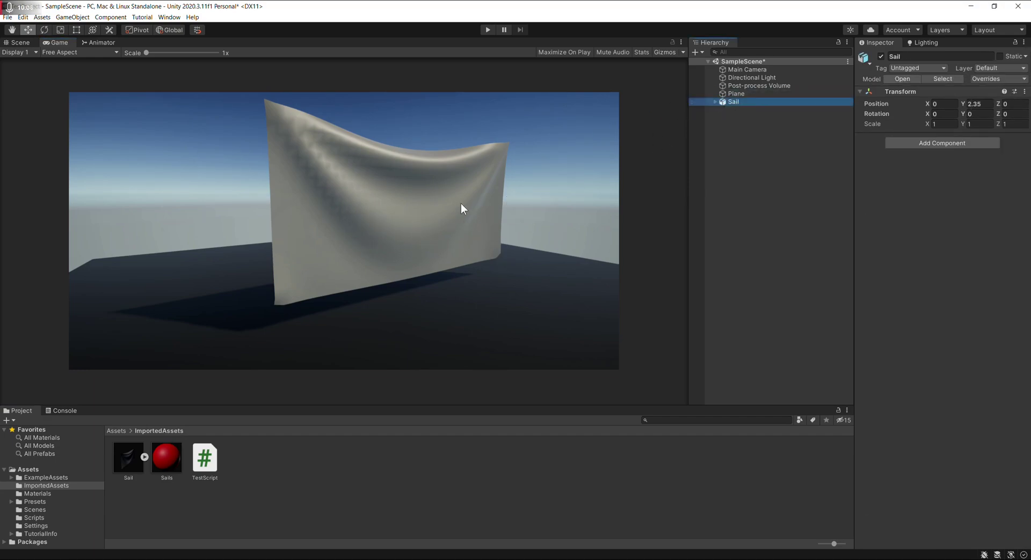
{"action": "key", "text": "q"}
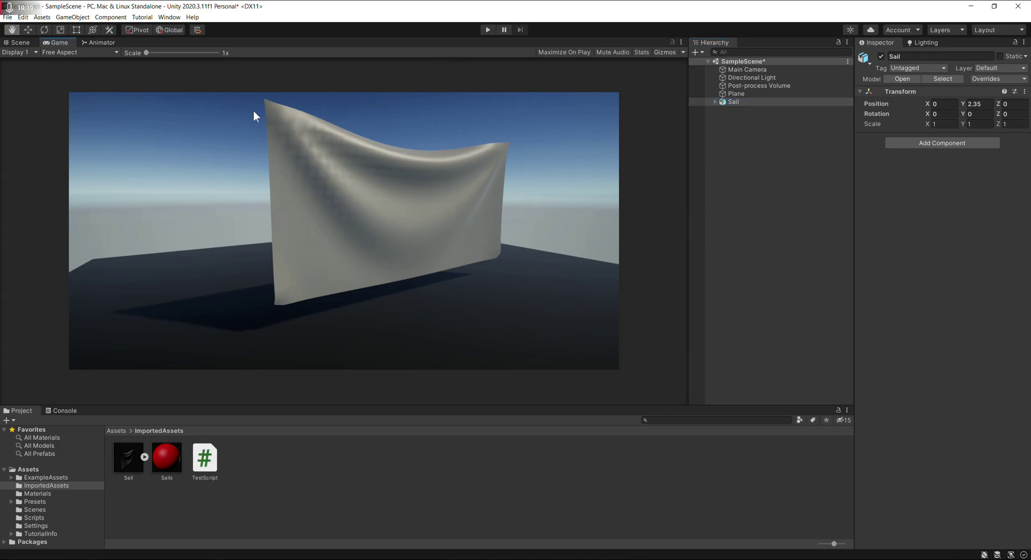
In the Scene view, drop the red Sails material onto the sail and orbit to face it
{"action": "left_click", "coordinate": [20, 43]}
{"action": "key", "text": "w"}
{"action": "mouse_move", "coordinate": [427, 209]}
{"action": "right_mouse_down"}
{"action": "mouse_move", "coordinate": [408, 226]}
{"action": "mouse_move", "coordinate": [440, 218]}
{"action": "right_mouse_up"}
{"action": "left_click_drag", "start_coordinate": [165, 457], "coordinate": [475, 225]}
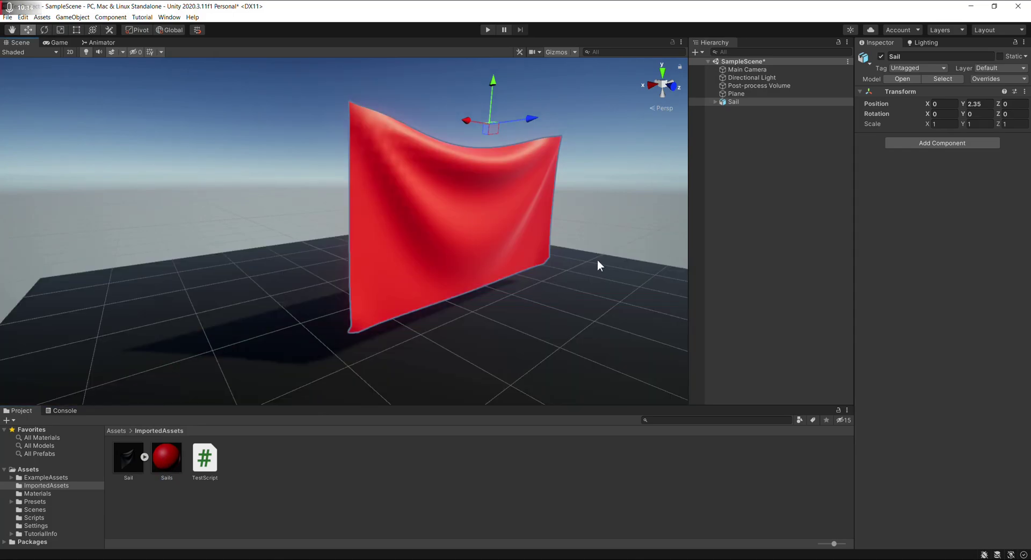
{"action": "right_click_drag", "start_coordinate": [605, 250], "coordinate": [593, 183]}
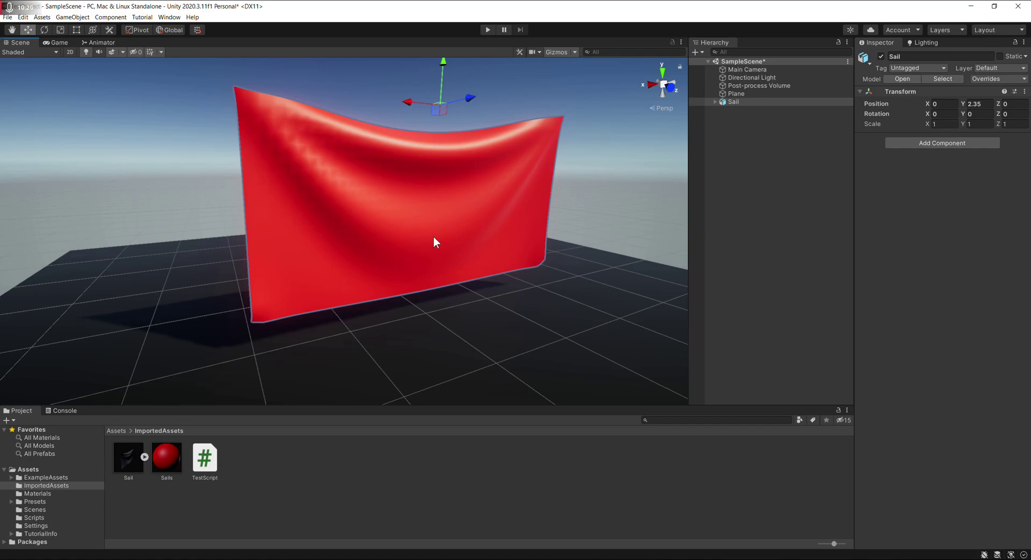
Create an Animator Controller named Sail and open its state graph
{"action": "right_click", "coordinate": [162, 498]}
{"action": "mouse_move", "coordinate": [210, 273]}
{"action": "left_click", "coordinate": [342, 431]}
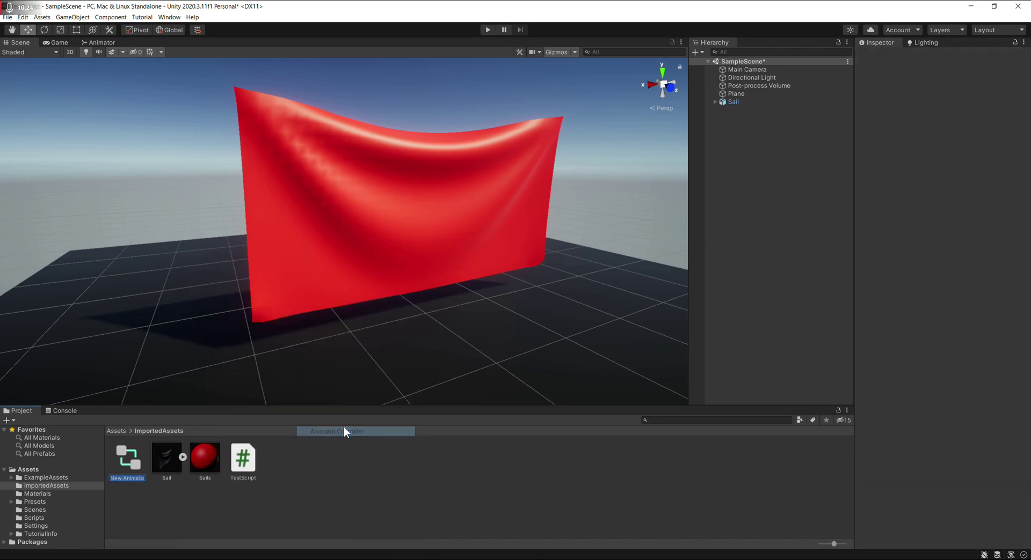
{"action": "type", "text": "Sail"}
{"action": "key", "text": "Return"}
{"action": "double_click", "coordinate": [133, 457]}
Add an empty state named Idle to the Sail controller
{"action": "right_click", "coordinate": [412, 265]}
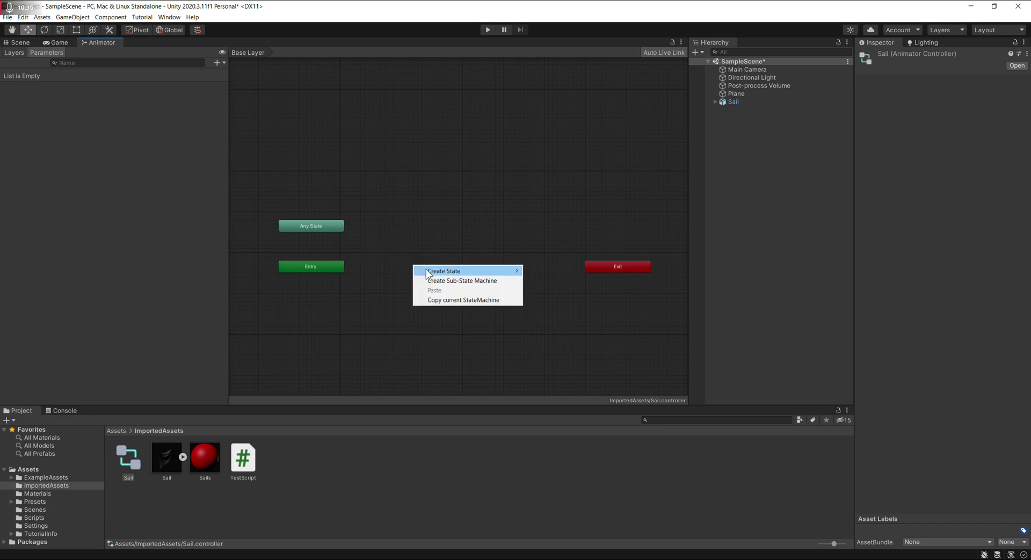
{"action": "mouse_move", "coordinate": [435, 268]}
{"action": "left_click", "coordinate": [545, 268]}
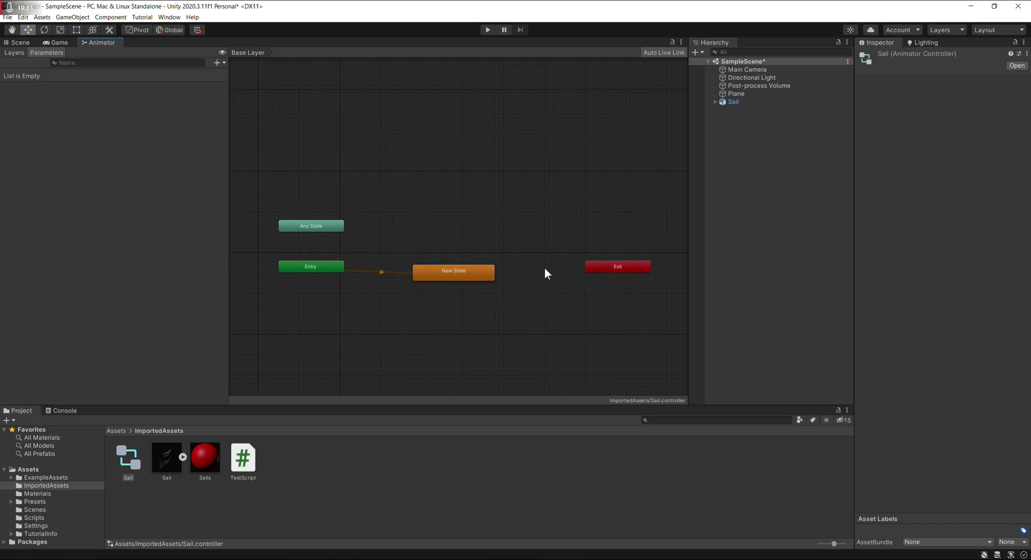
{"action": "left_click", "coordinate": [433, 278]}
{"action": "left_click", "coordinate": [913, 56]}
{"action": "type", "text": "Idle"}
{"action": "left_click_drag", "start_coordinate": [465, 274], "coordinate": [437, 269]}
Add a second empty state named RollUp beside Idle
{"action": "right_click", "coordinate": [417, 211]}
{"action": "mouse_move", "coordinate": [437, 213]}
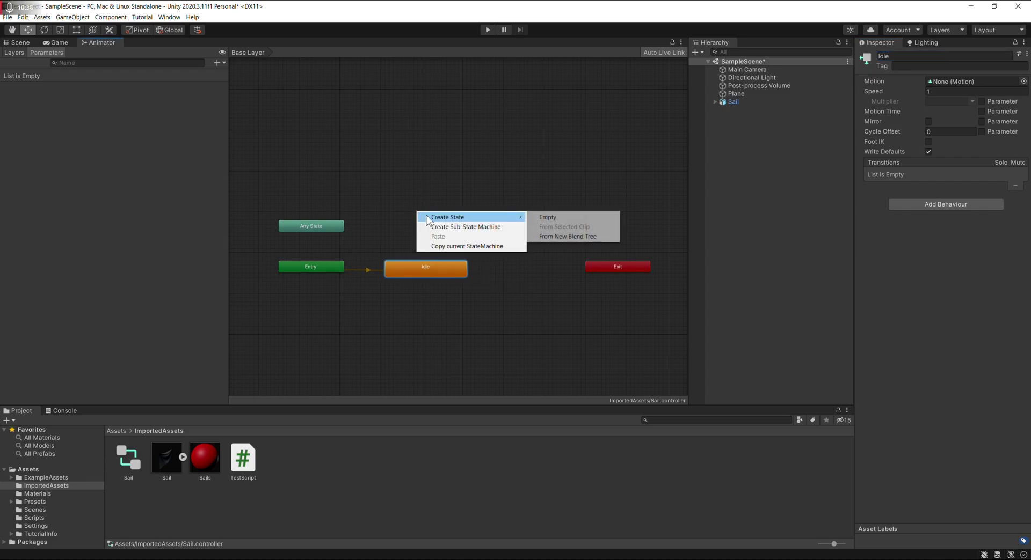
{"action": "left_click", "coordinate": [530, 215]}
{"action": "left_click_drag", "start_coordinate": [446, 220], "coordinate": [430, 220]}
{"action": "left_click", "coordinate": [943, 56]}
{"action": "type", "text": "RollUp"}
{"action": "key", "text": "Return"}
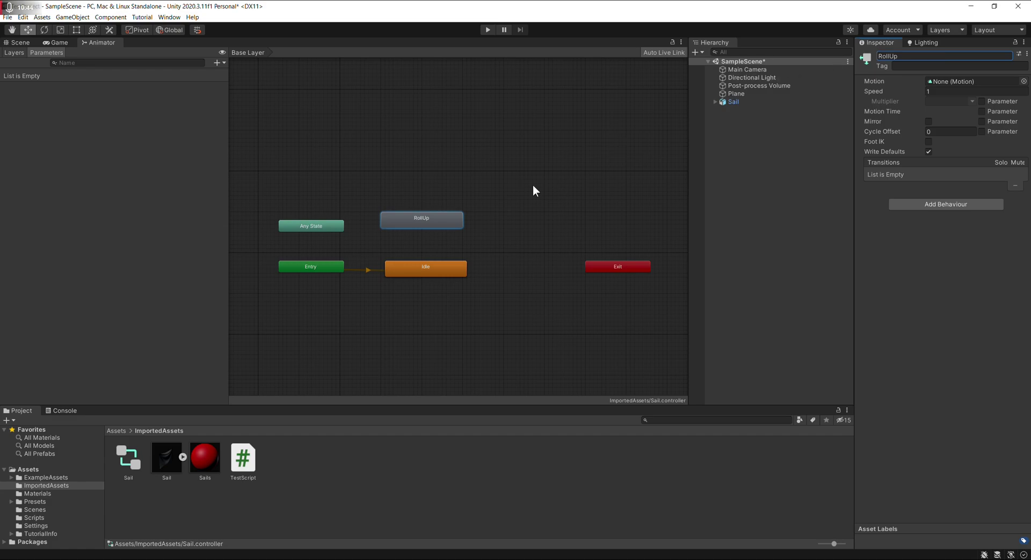
{"action": "right_click", "coordinate": [422, 264]}
Link Idle to RollUp and set RollUp's Motion to the RollUpDriver|RollUp clip
{"action": "left_click", "coordinate": [435, 269]}
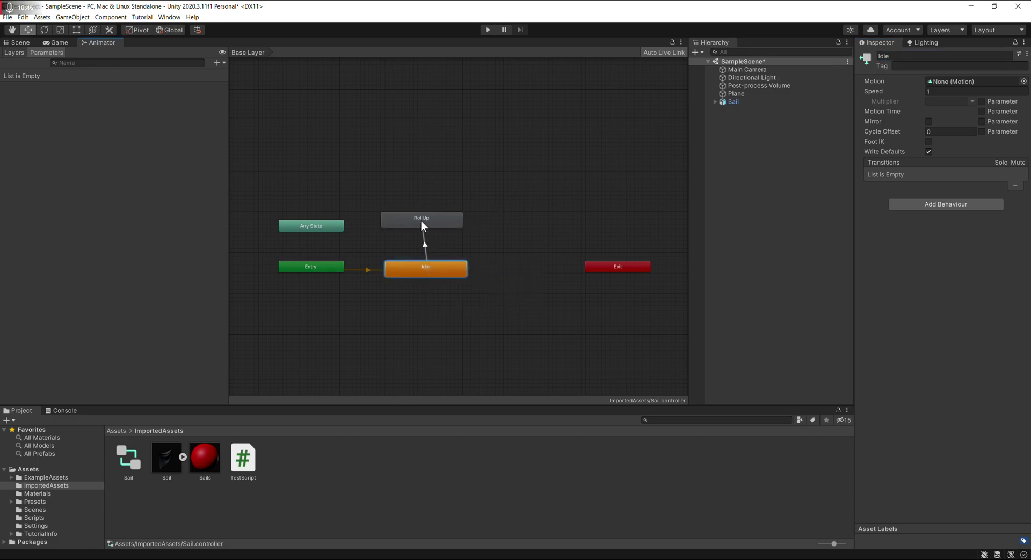
{"action": "left_click", "coordinate": [421, 220]}
{"action": "left_click", "coordinate": [442, 219]}
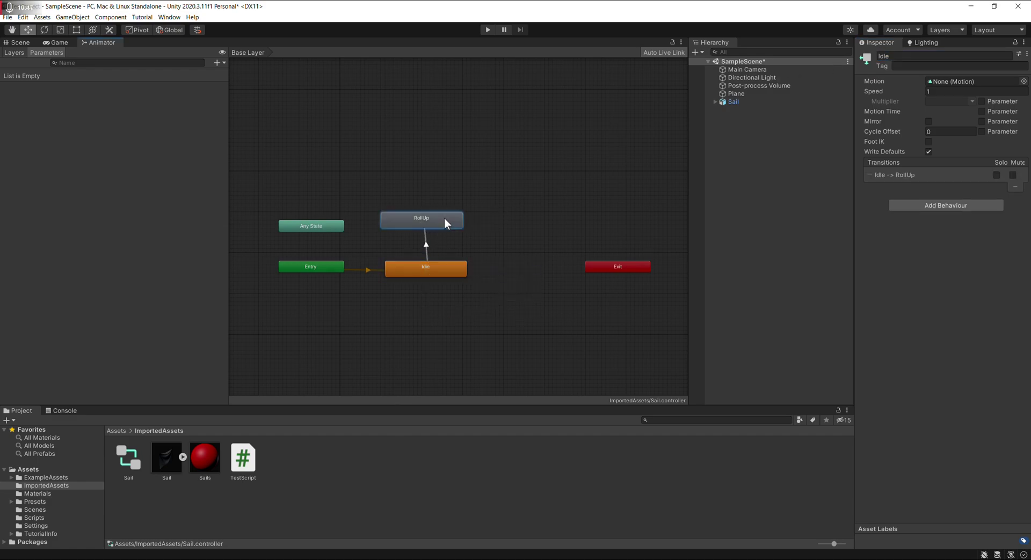
{"action": "left_click", "coordinate": [1023, 81]}
{"action": "left_click", "coordinate": [961, 112]}
{"action": "double_click", "coordinate": [957, 114]}
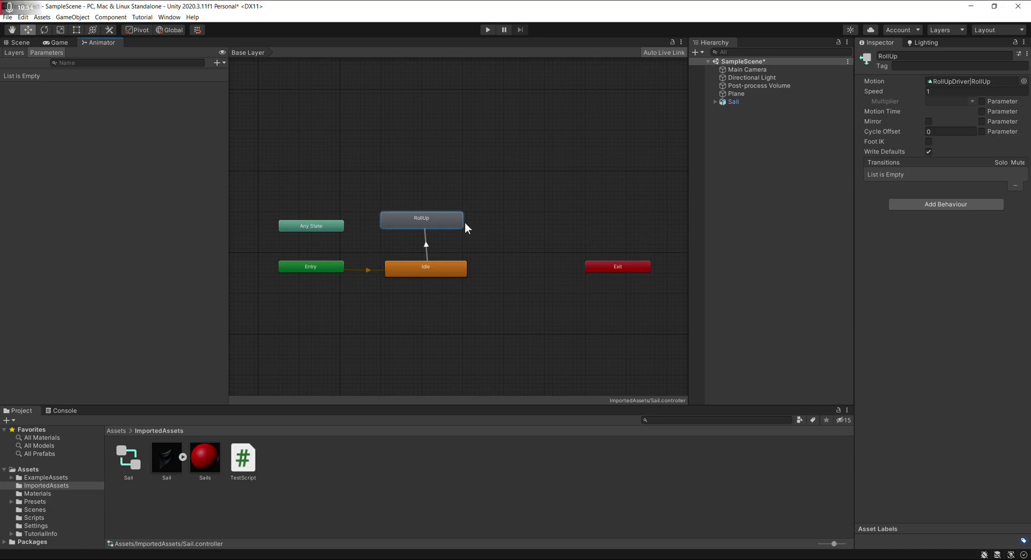
Duplicate RollUp as a RollDown state with Speed -1
{"action": "key", "text": "ctrl+d"}
{"action": "left_click_drag", "start_coordinate": [470, 235], "coordinate": [551, 230]}
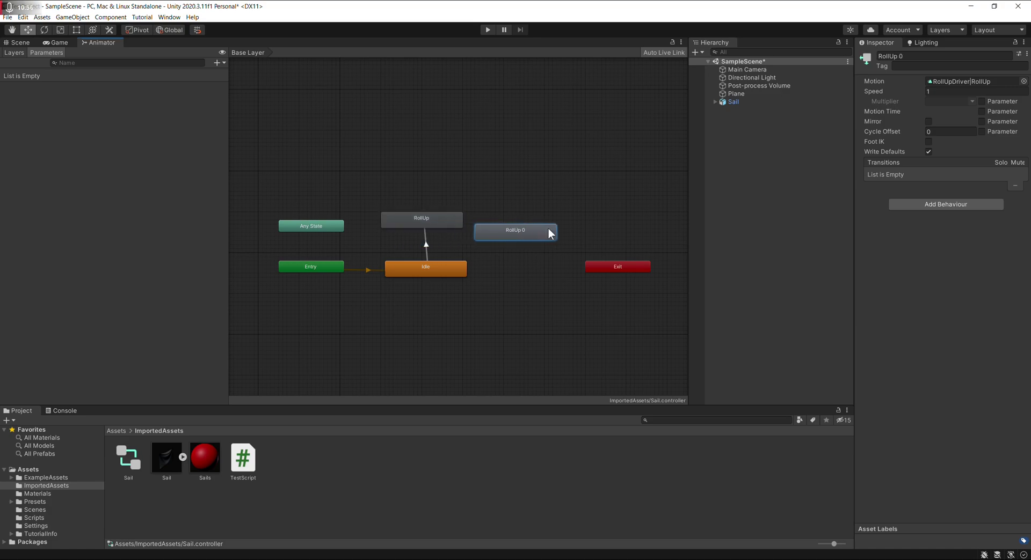
{"action": "left_click", "coordinate": [923, 56]}
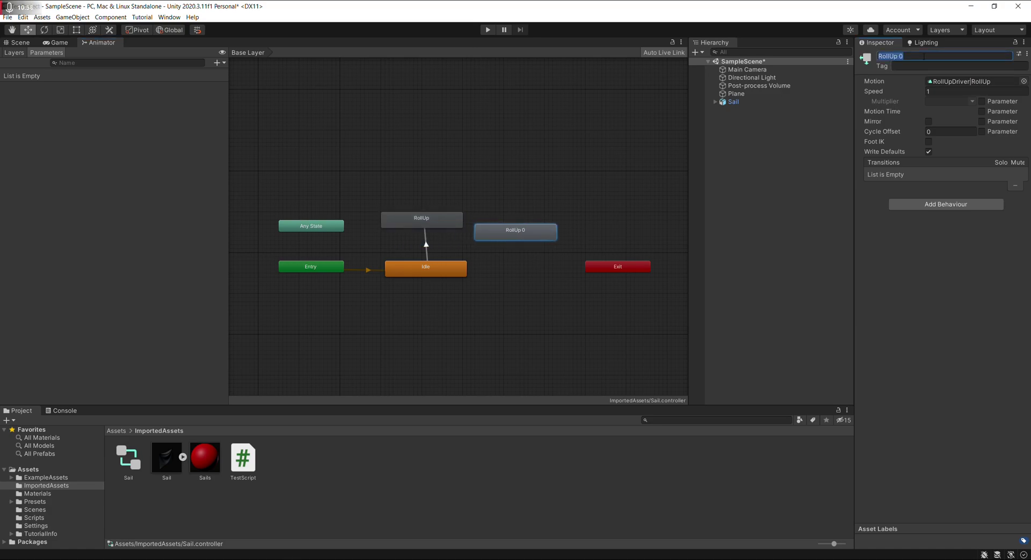
{"action": "type", "text": "RollDown"}
{"action": "key", "text": "Return"}
{"action": "left_click", "coordinate": [938, 92]}
{"action": "type", "text": "-1"}
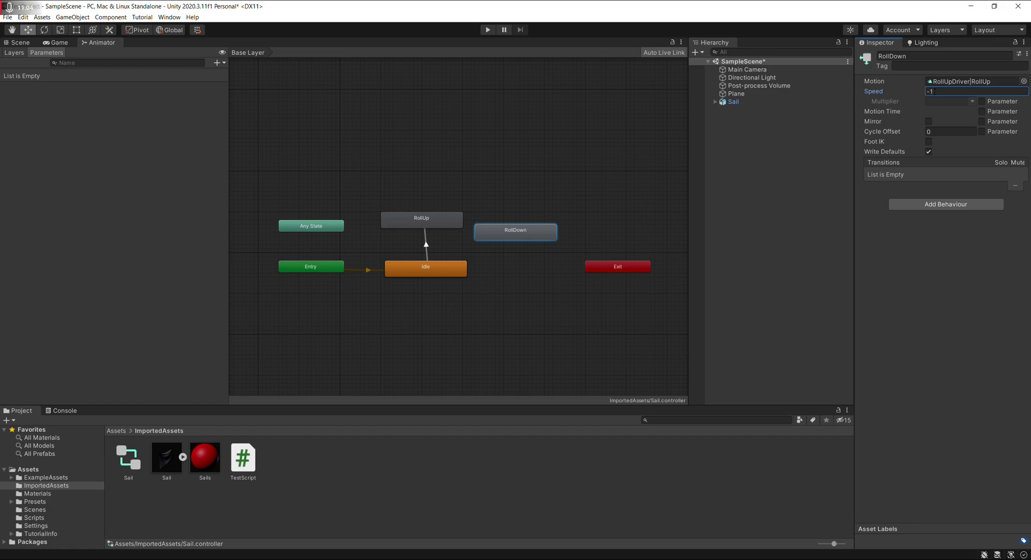
Add transitions RollUp → RollDown and RollDown → Idle
{"action": "right_click", "coordinate": [439, 220]}
{"action": "left_click", "coordinate": [457, 223]}
{"action": "left_click", "coordinate": [492, 230]}
{"action": "right_click", "coordinate": [503, 231]}
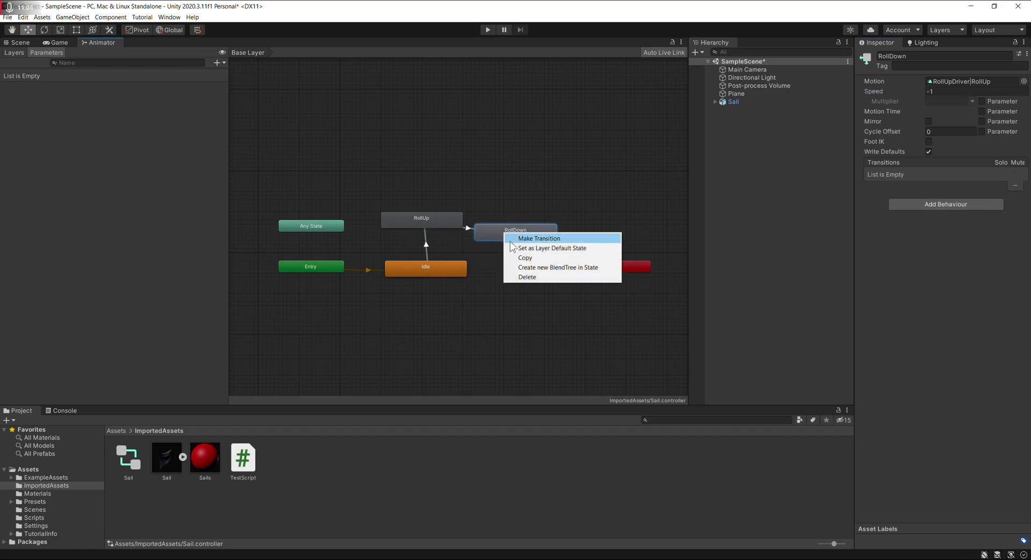
{"action": "left_click", "coordinate": [514, 239]}
{"action": "left_click", "coordinate": [448, 270]}
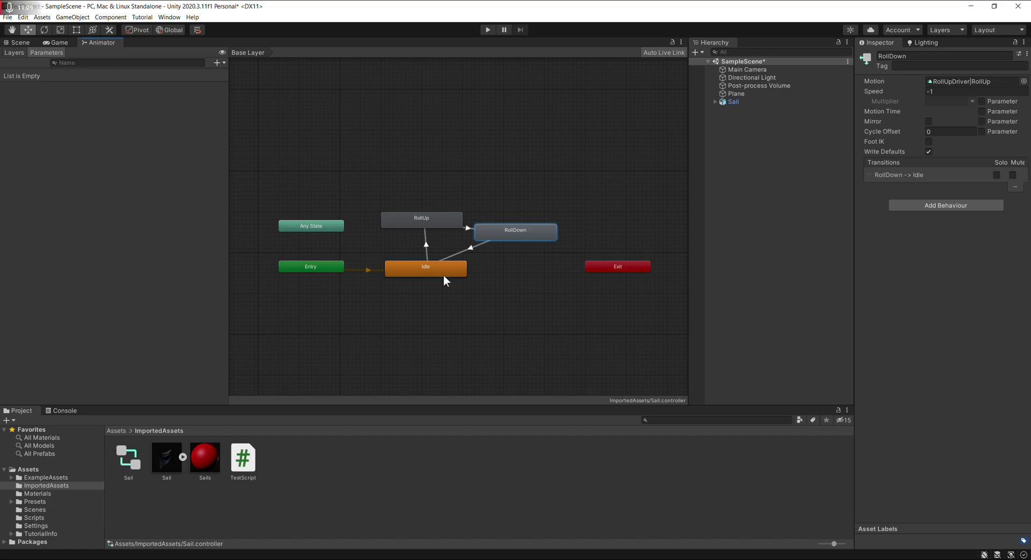
Create an empty FullWind state below Idle playing WindDriver|Wind, with a transition from Idle
{"action": "right_click", "coordinate": [411, 305]}
{"action": "mouse_move", "coordinate": [505, 309]}
{"action": "left_click", "coordinate": [557, 310]}
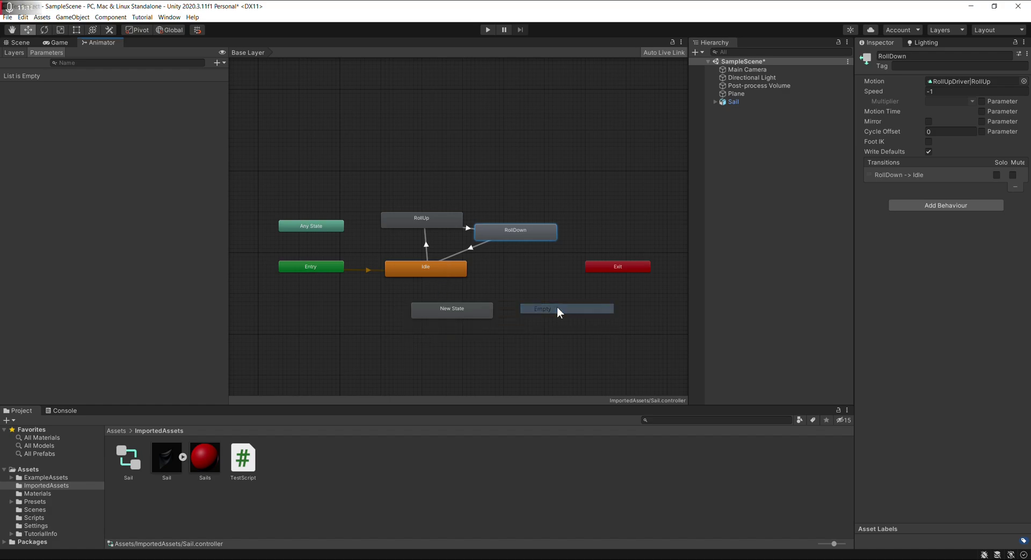
{"action": "left_click_drag", "start_coordinate": [556, 309], "coordinate": [433, 312]}
{"action": "left_click", "coordinate": [930, 57]}
{"action": "type", "text": "FullWind"}
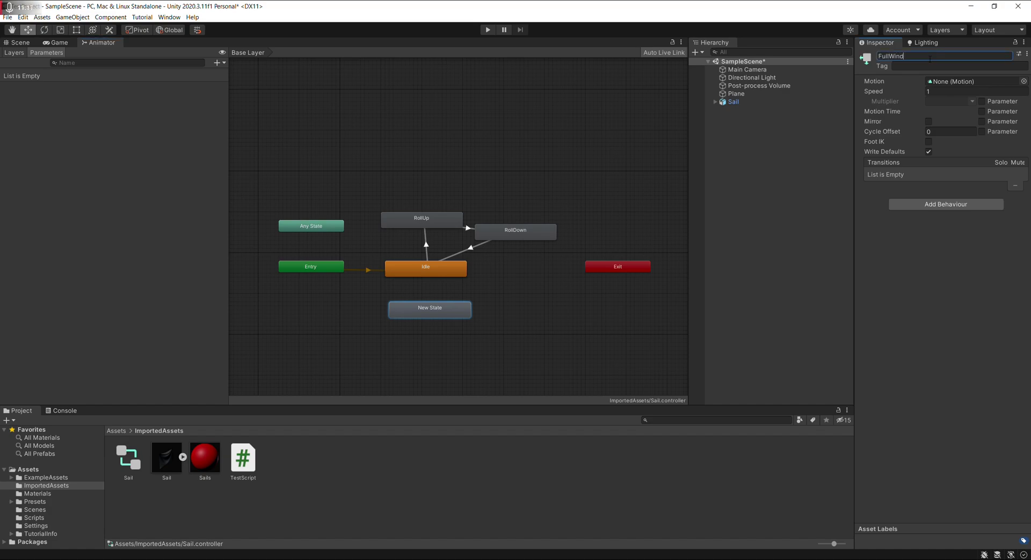
{"action": "key", "text": "Return"}
{"action": "left_click", "coordinate": [1023, 81]}
{"action": "double_click", "coordinate": [960, 122]}
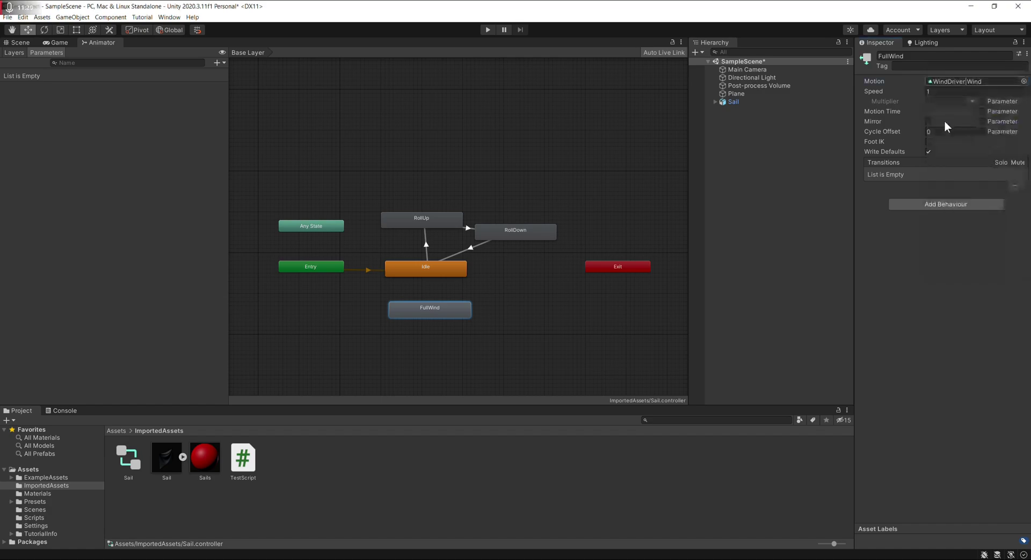
{"action": "right_click", "coordinate": [428, 273]}
{"action": "left_click", "coordinate": [443, 281]}
{"action": "left_click", "coordinate": [427, 311]}
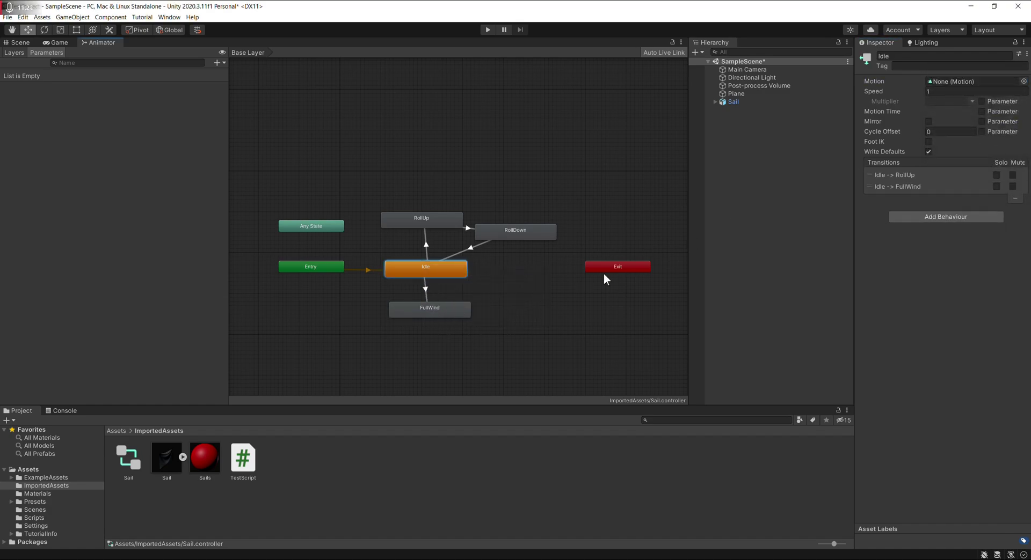
Duplicate FullWind as a NoWind state with Speed -1
{"action": "left_click", "coordinate": [461, 311]}
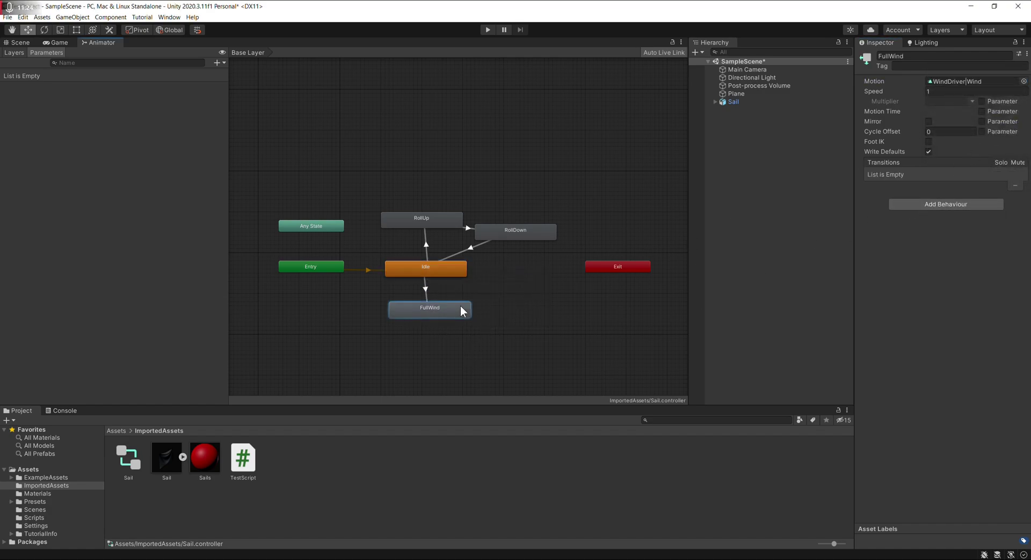
{"action": "key", "text": "ctrl+d"}
{"action": "left_click_drag", "start_coordinate": [461, 308], "coordinate": [546, 301]}
{"action": "left_click", "coordinate": [892, 56]}
{"action": "type", "text": "NoWind"}
{"action": "key", "text": "Return"}
{"action": "left_click", "coordinate": [933, 92]}
{"action": "type", "text": "-1"}
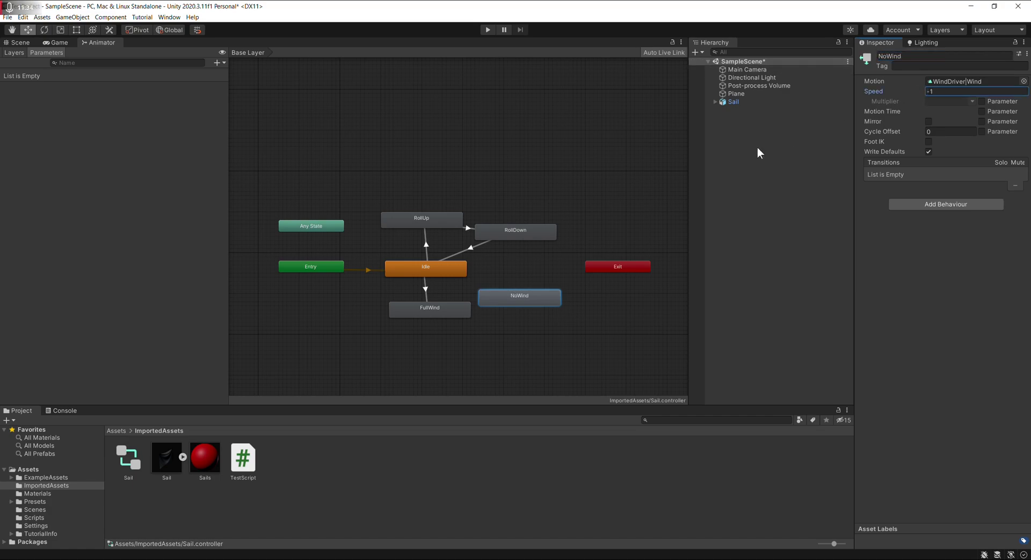
Add transitions FullWind → NoWind and NoWind → Idle, then tidy the graph layout
{"action": "right_click", "coordinate": [451, 314]}
{"action": "left_click", "coordinate": [469, 320]}
{"action": "left_click", "coordinate": [497, 301]}
{"action": "right_click", "coordinate": [518, 295]}
{"action": "left_click", "coordinate": [539, 301]}
{"action": "left_click", "coordinate": [435, 272]}
{"action": "left_click_drag", "start_coordinate": [487, 303], "coordinate": [520, 291]}
{"action": "left_click", "coordinate": [497, 334]}
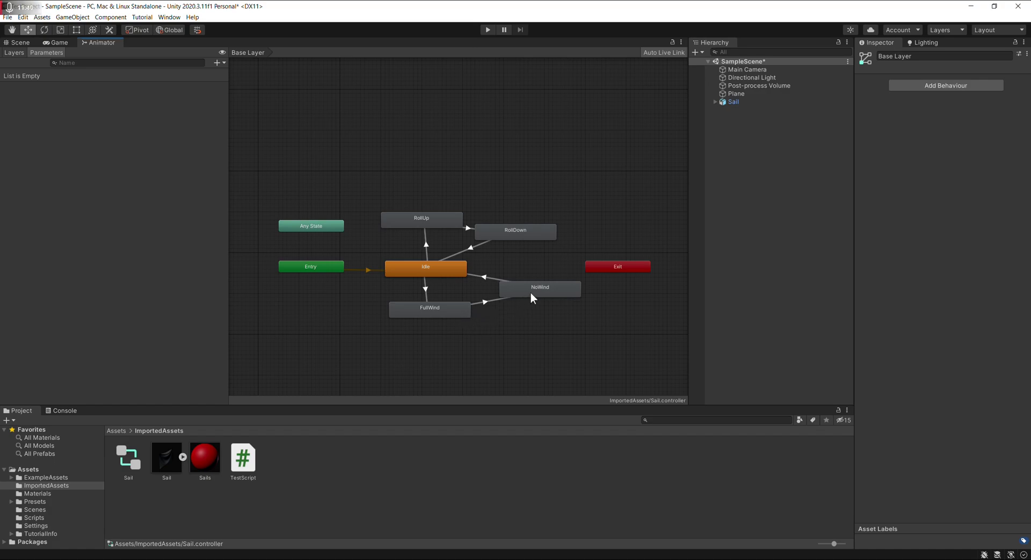
{"action": "left_click", "coordinate": [431, 312]}
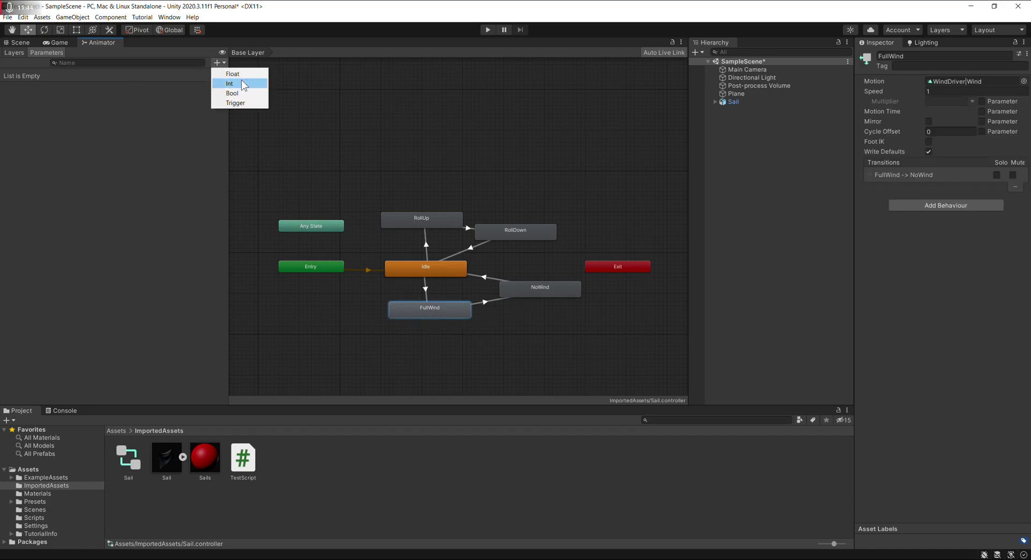
Add two trigger parameters named RollUp and Wind
{"action": "left_click", "coordinate": [235, 103]}
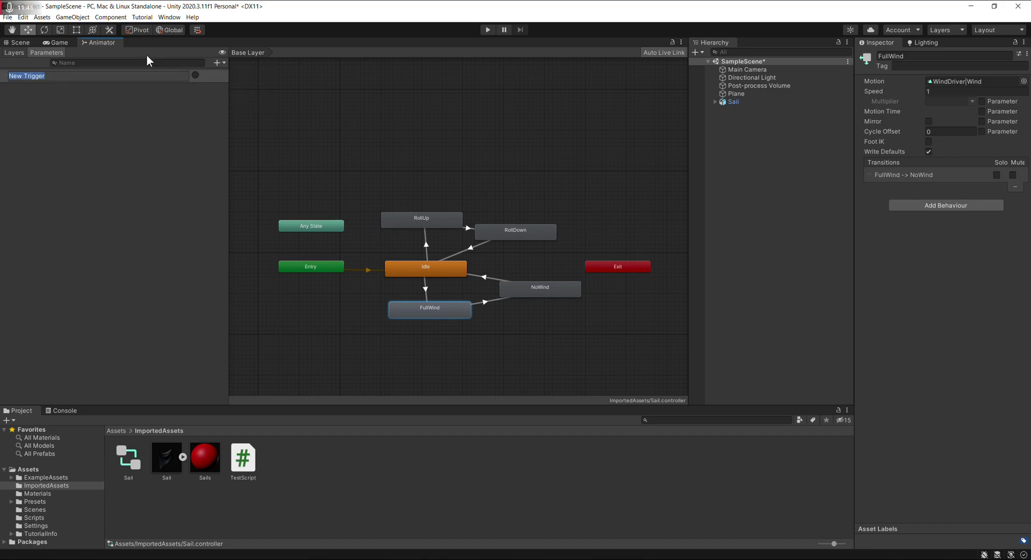
{"action": "type", "text": "RollUp"}
{"action": "key", "text": "Return"}
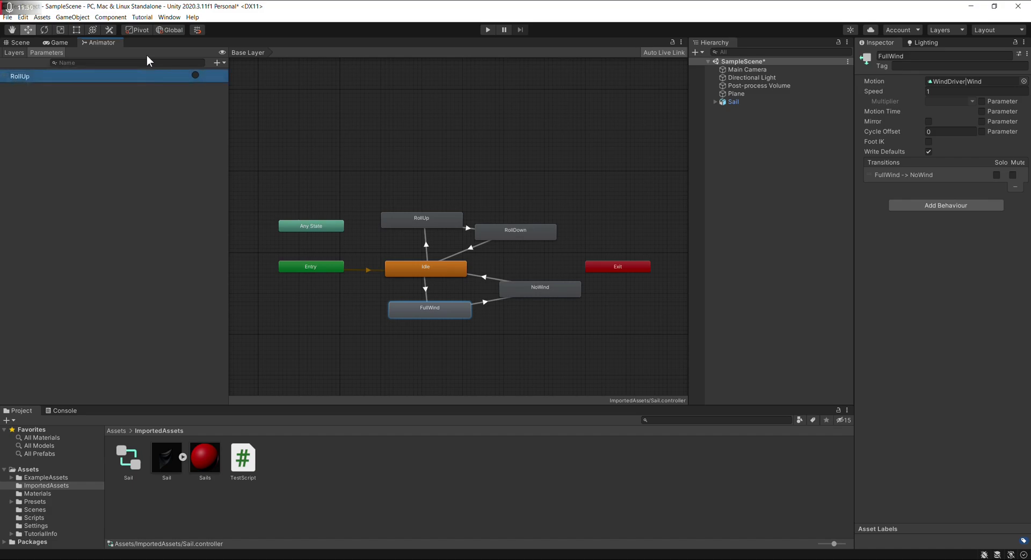
{"action": "left_click", "coordinate": [217, 63]}
{"action": "left_click", "coordinate": [228, 104]}
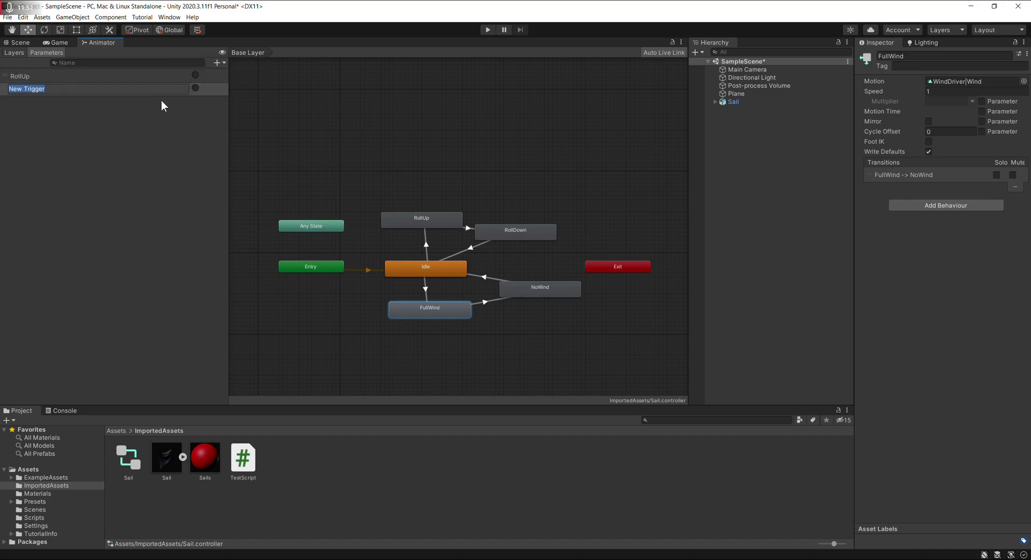
{"action": "type", "text": "Wind"}
{"action": "key", "text": "Return"}
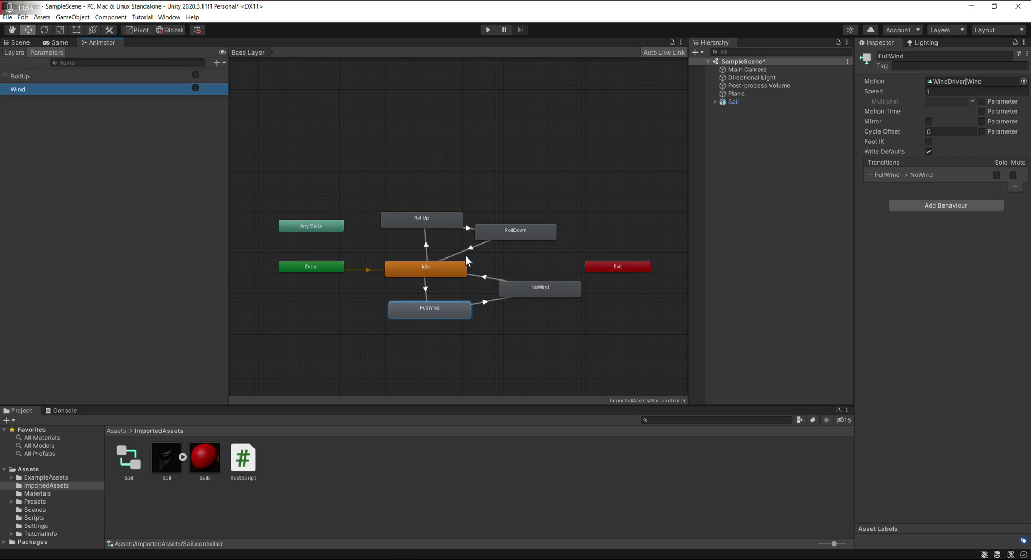
Require the RollUp trigger on the Idle → RollUp and RollUp → RollDown transitions
{"action": "left_click", "coordinate": [424, 243]}
{"action": "left_click", "coordinate": [1001, 222]}
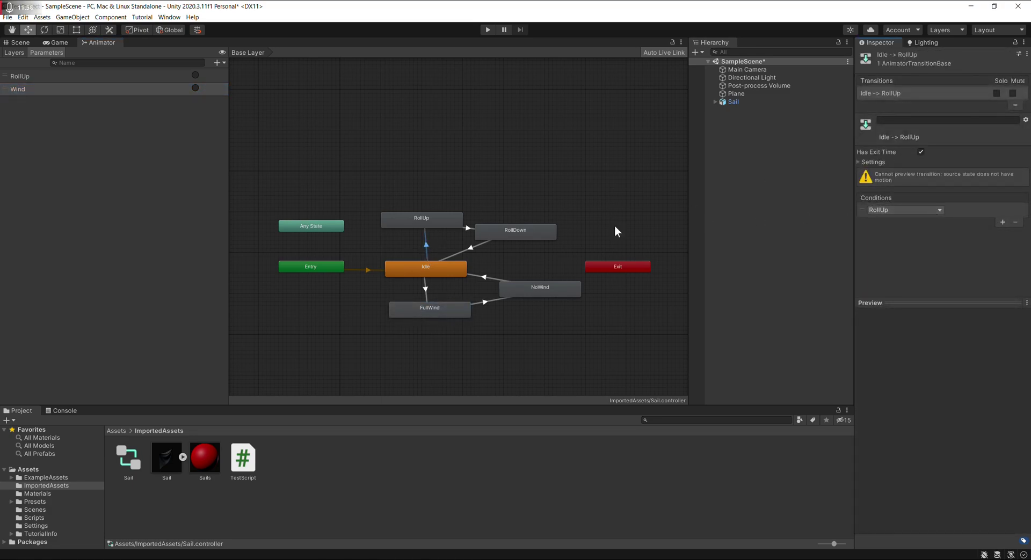
{"action": "left_click", "coordinate": [470, 229]}
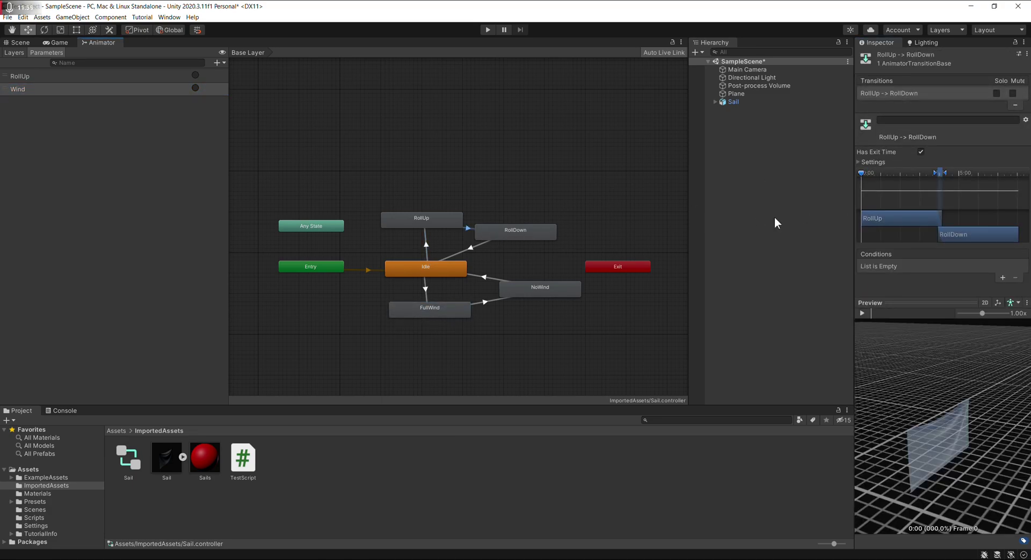
{"action": "left_click", "coordinate": [1001, 278]}
{"action": "left_click", "coordinate": [878, 267]}
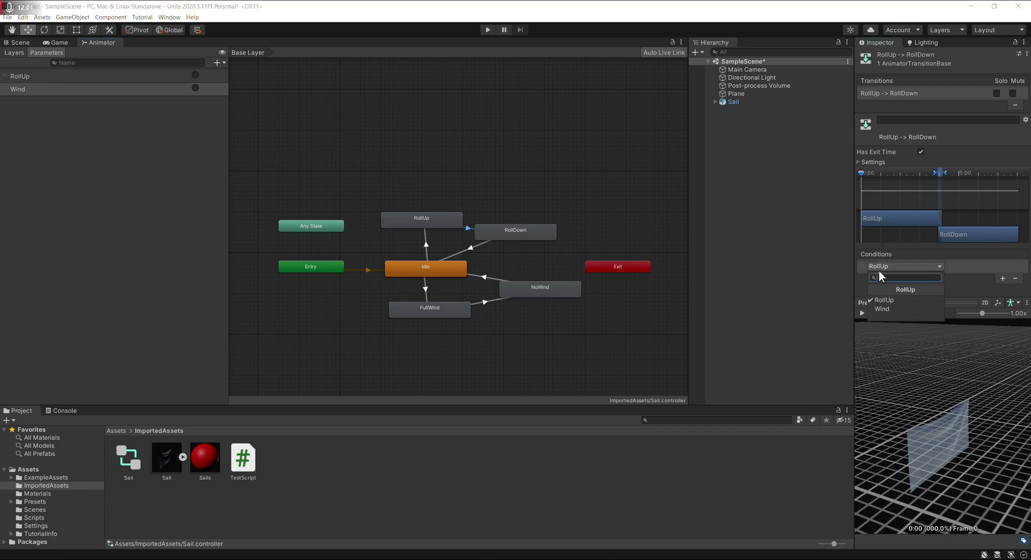
{"action": "left_click", "coordinate": [885, 300]}
Require the Wind trigger on Idle → FullWind and FullWind → NoWind, then save the scene
{"action": "left_click", "coordinate": [424, 291]}
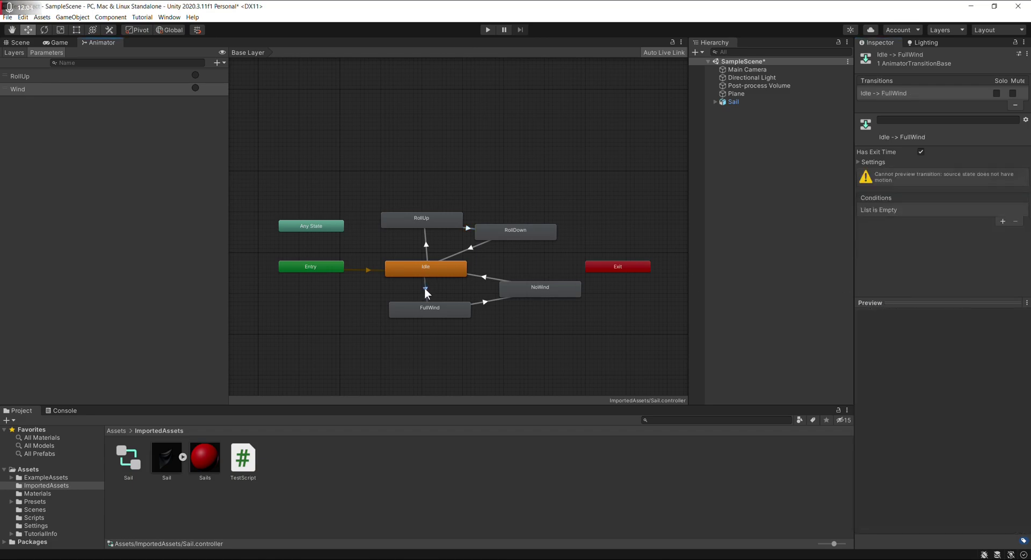
{"action": "left_click", "coordinate": [1001, 222]}
{"action": "left_click", "coordinate": [886, 211]}
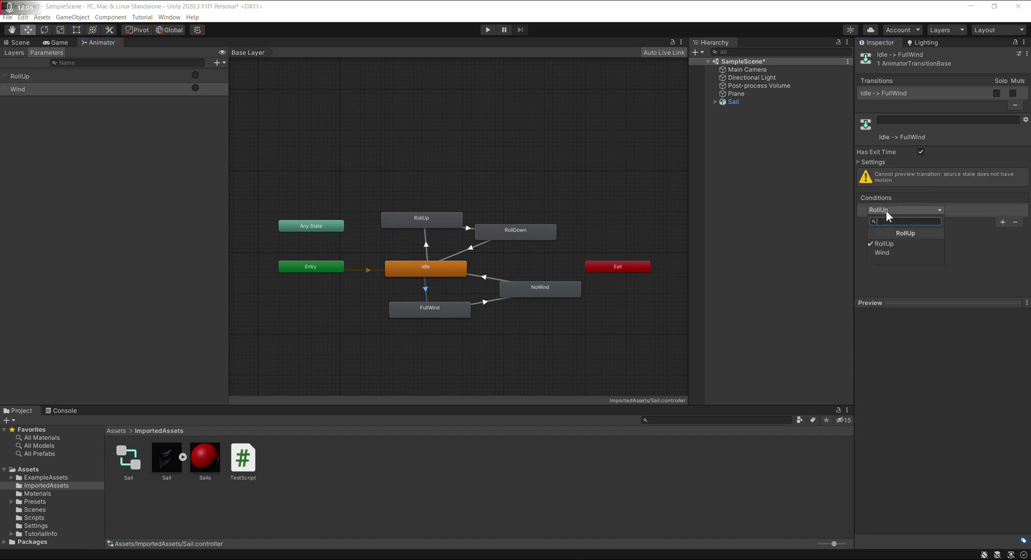
{"action": "left_click", "coordinate": [889, 251]}
{"action": "left_click", "coordinate": [488, 299]}
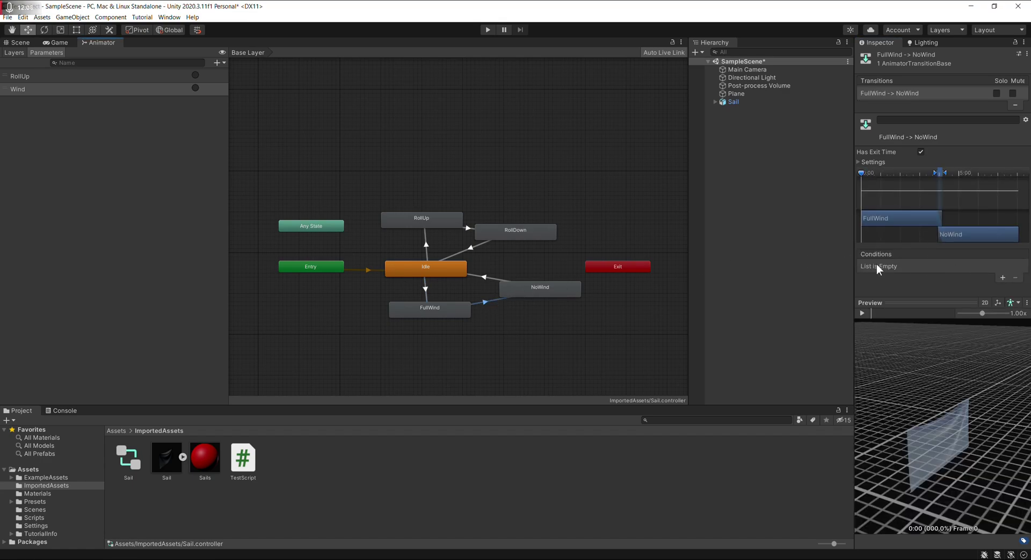
{"action": "left_click", "coordinate": [1002, 277]}
{"action": "left_click", "coordinate": [912, 268]}
{"action": "left_click", "coordinate": [890, 300]}
{"action": "left_click", "coordinate": [636, 321]}
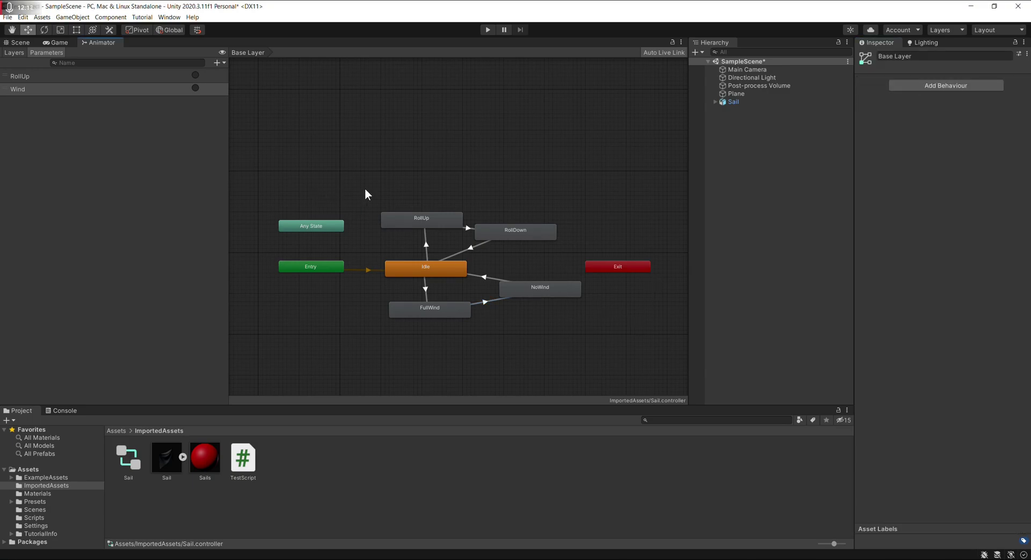
{"action": "key", "text": "ctrl+s"}
Back in the Scene view, open TestScript in Visual Studio and inspect its KeyCode.R line
{"action": "left_click", "coordinate": [20, 43]}
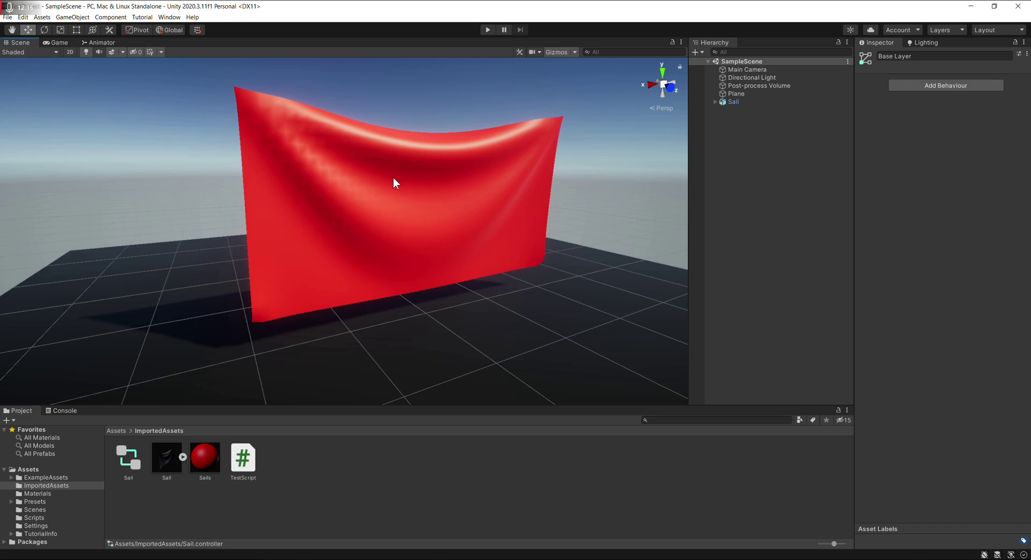
{"action": "left_click", "coordinate": [243, 459]}
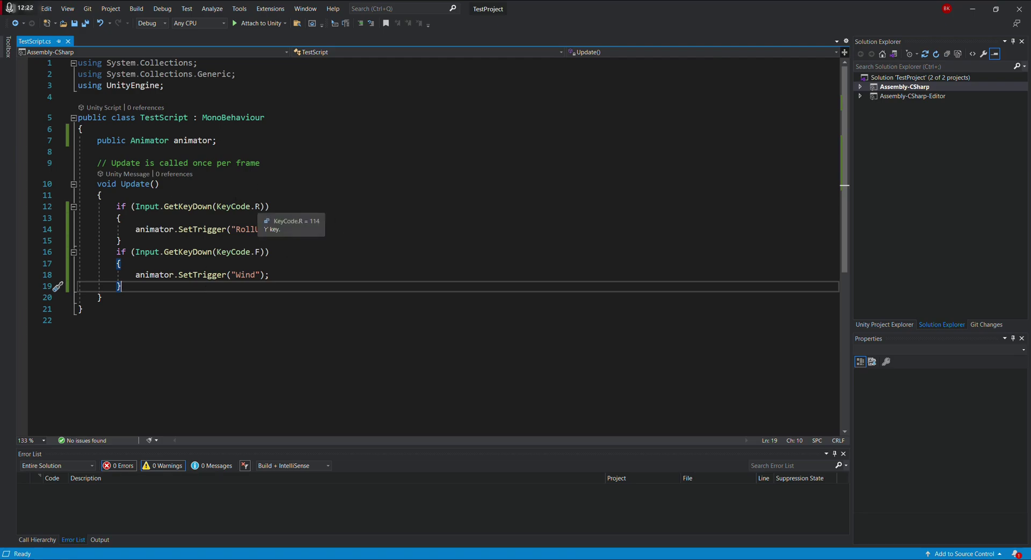
{"action": "double_click", "coordinate": [257, 207]}
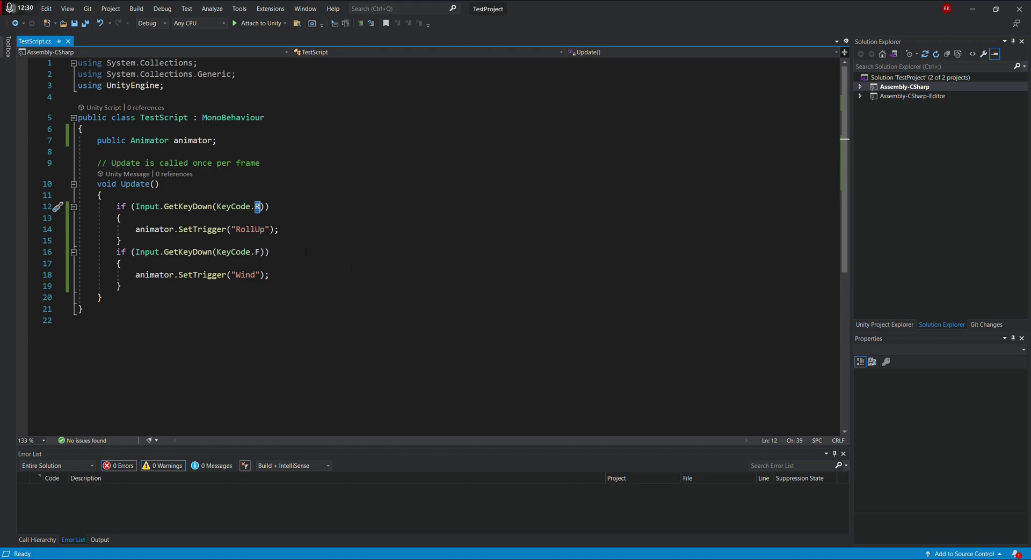
Attach TestScript and an Animator using the Sail controller to Sail, linking the Animator to the script
{"action": "key", "text": "alt+Tab"}
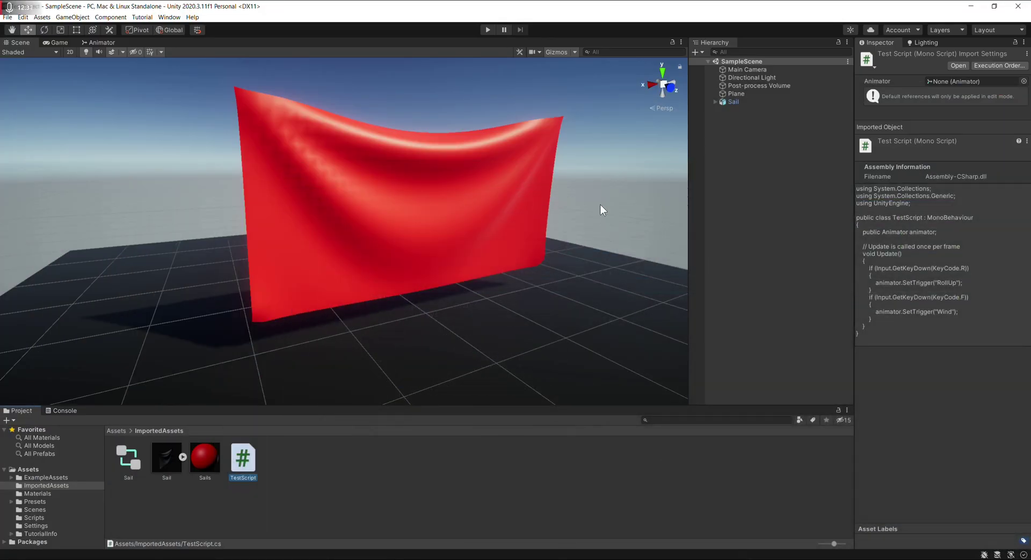
{"action": "left_click", "coordinate": [733, 102]}
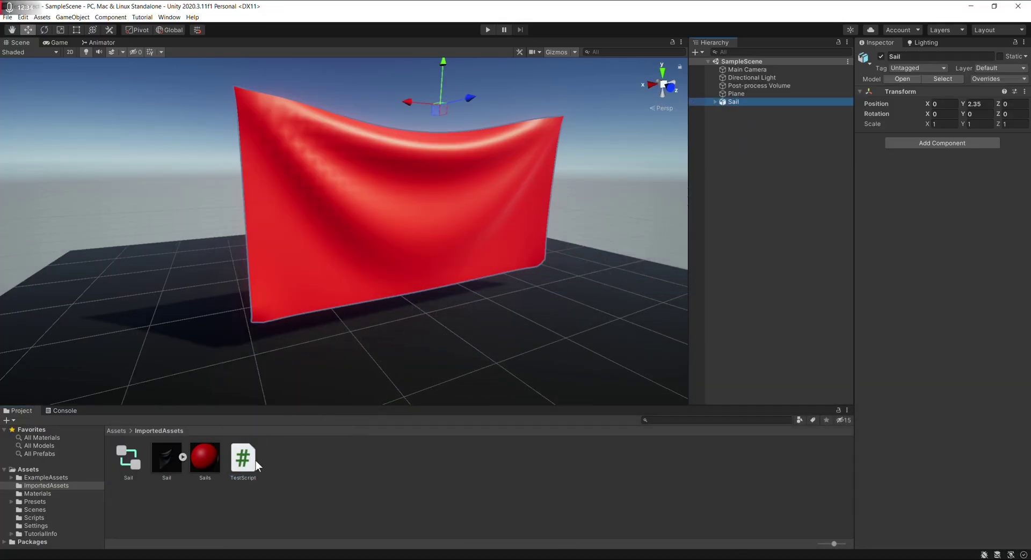
{"action": "left_click_drag", "start_coordinate": [255, 468], "coordinate": [967, 257]}
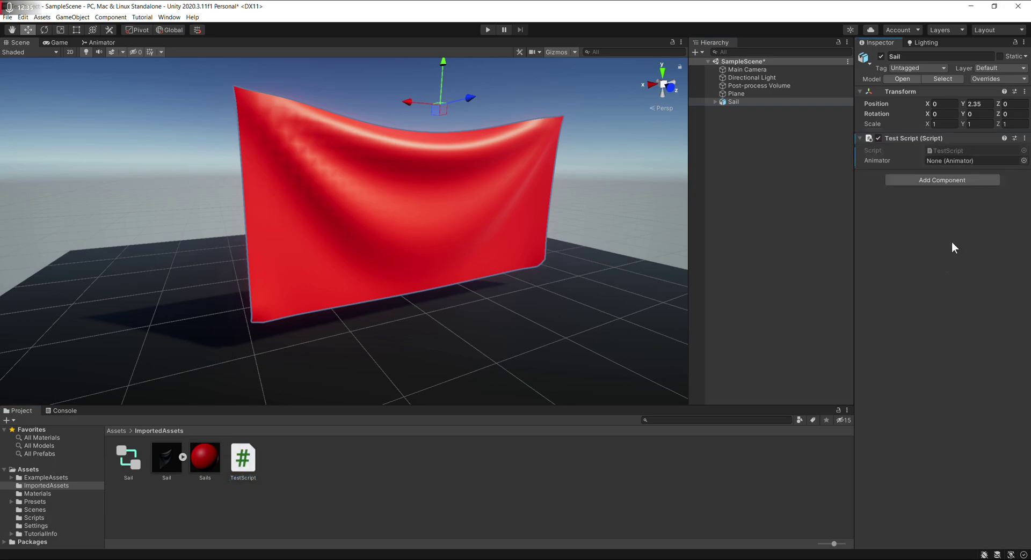
{"action": "left_click", "coordinate": [916, 180]}
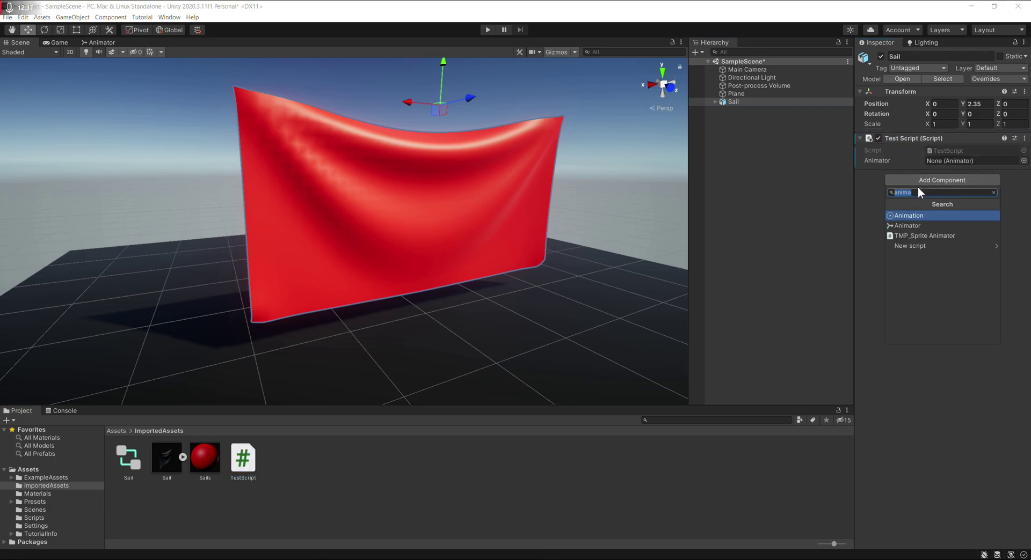
{"action": "left_click", "coordinate": [907, 224]}
{"action": "left_click", "coordinate": [1023, 187]}
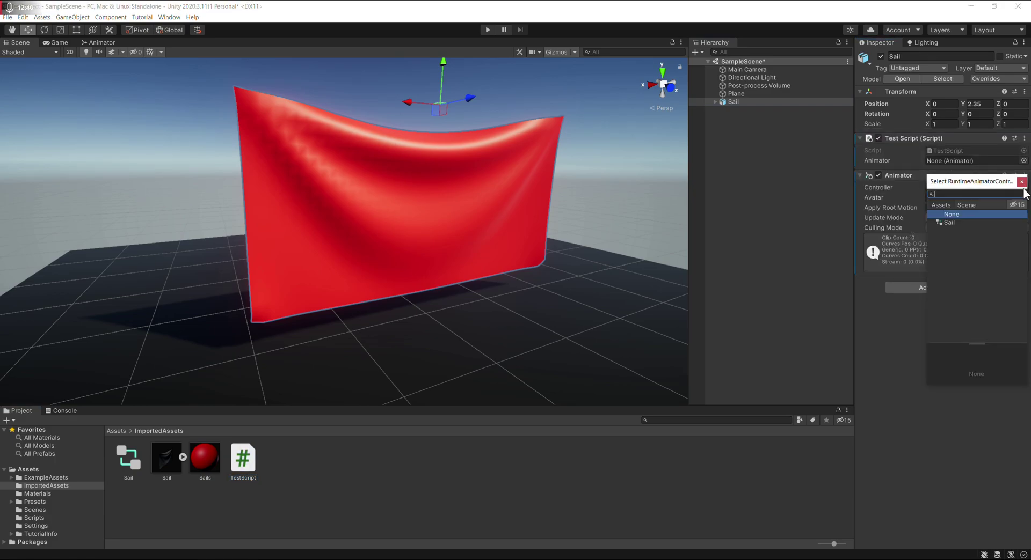
{"action": "double_click", "coordinate": [953, 219]}
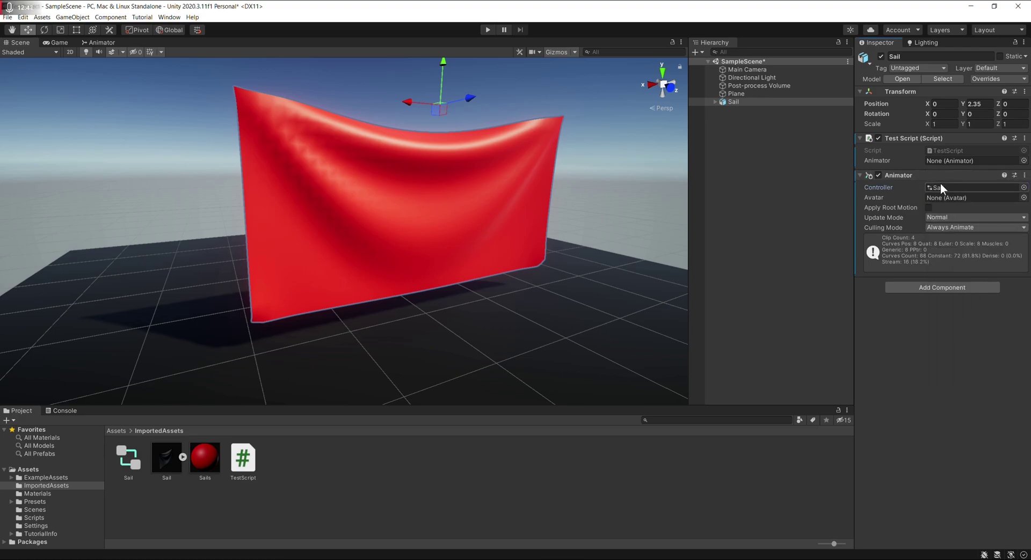
{"action": "left_click_drag", "start_coordinate": [917, 178], "coordinate": [937, 160]}
Play the scene, fire the roll-up and wind animations by key, stop, and select the Sail model
{"action": "left_click", "coordinate": [487, 30]}
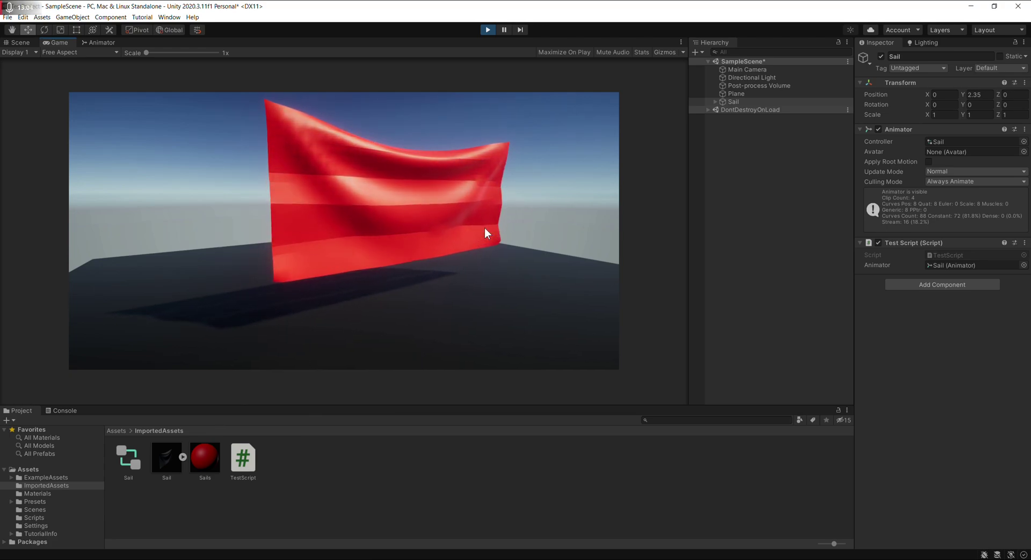
{"action": "key", "text": "q"}
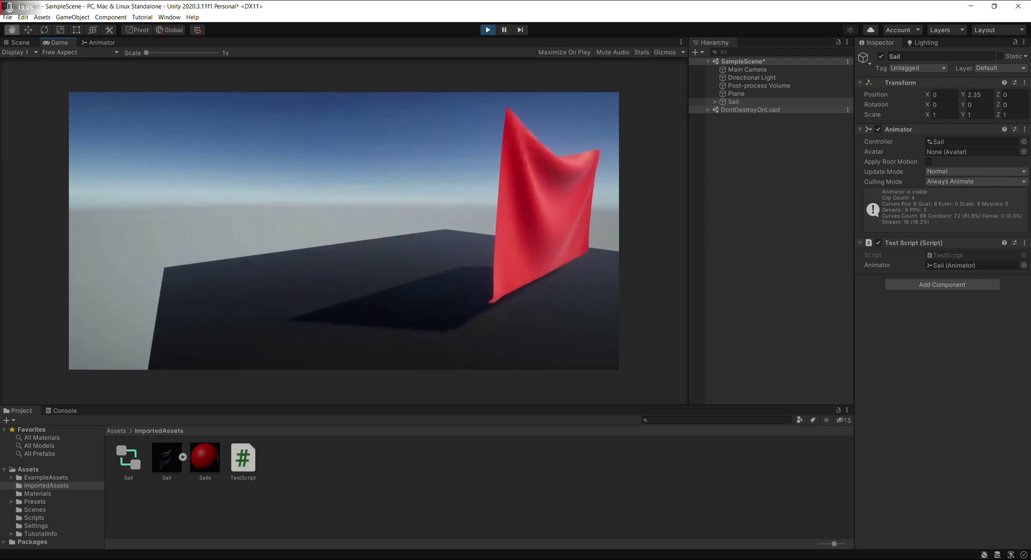
{"action": "key", "text": "w"}
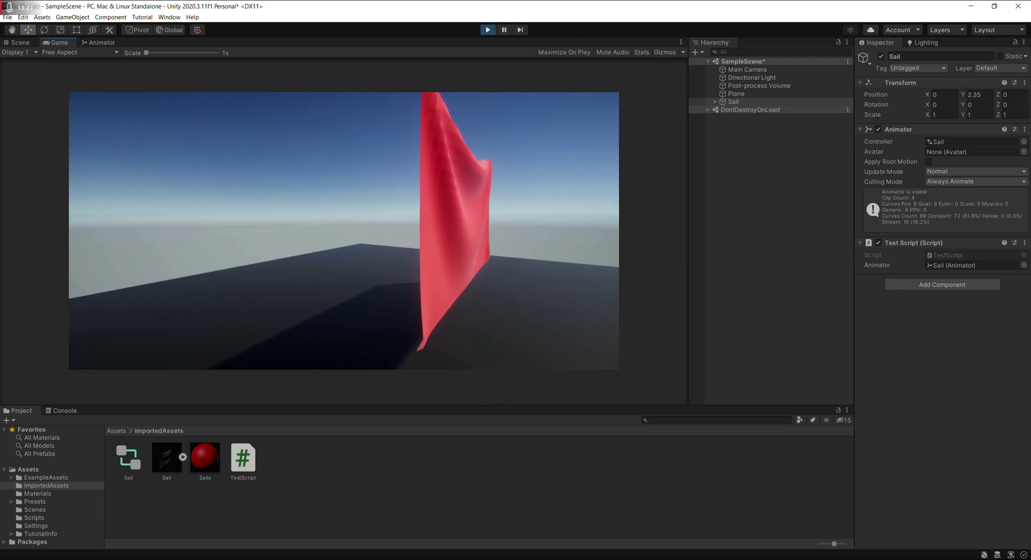
{"action": "left_click", "coordinate": [488, 30]}
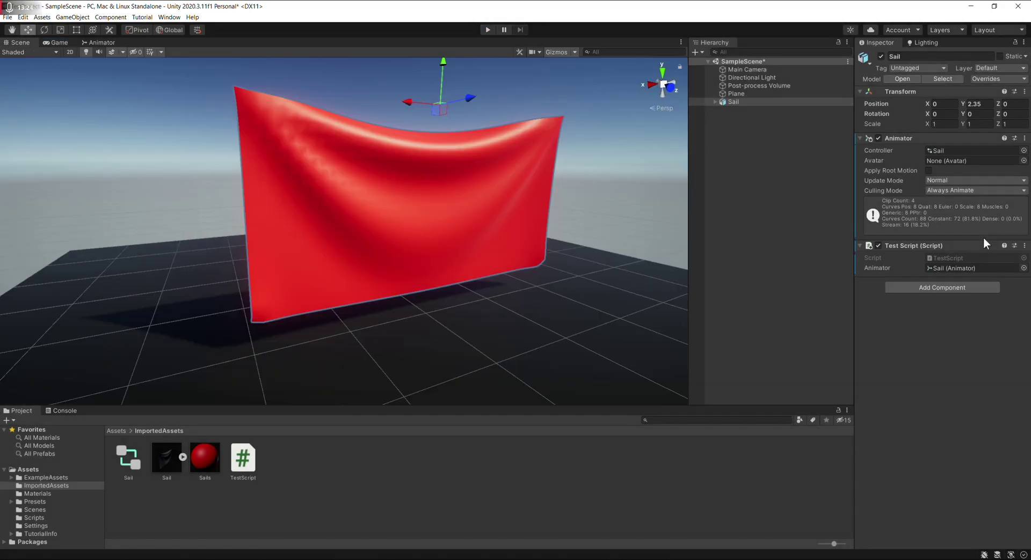
{"action": "left_click", "coordinate": [161, 463]}
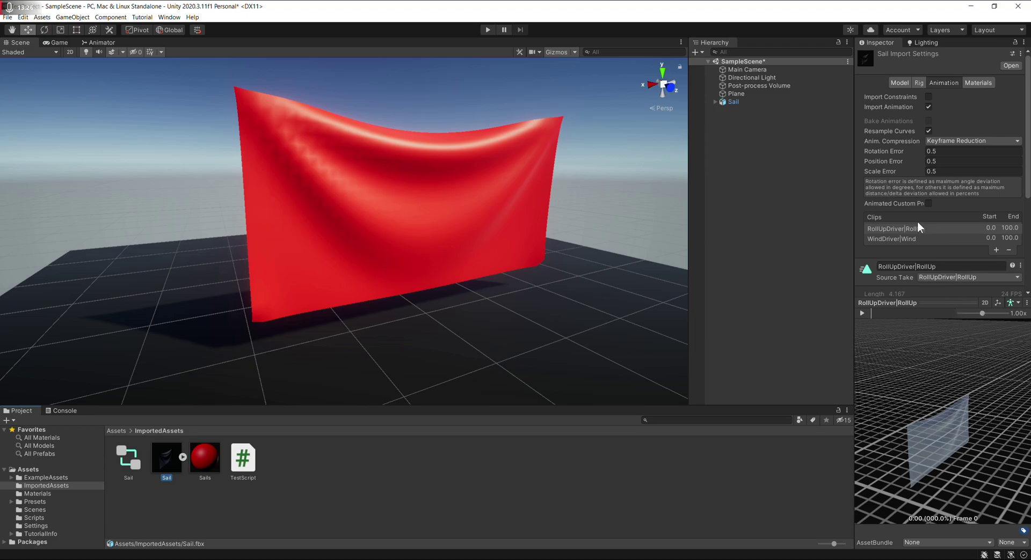